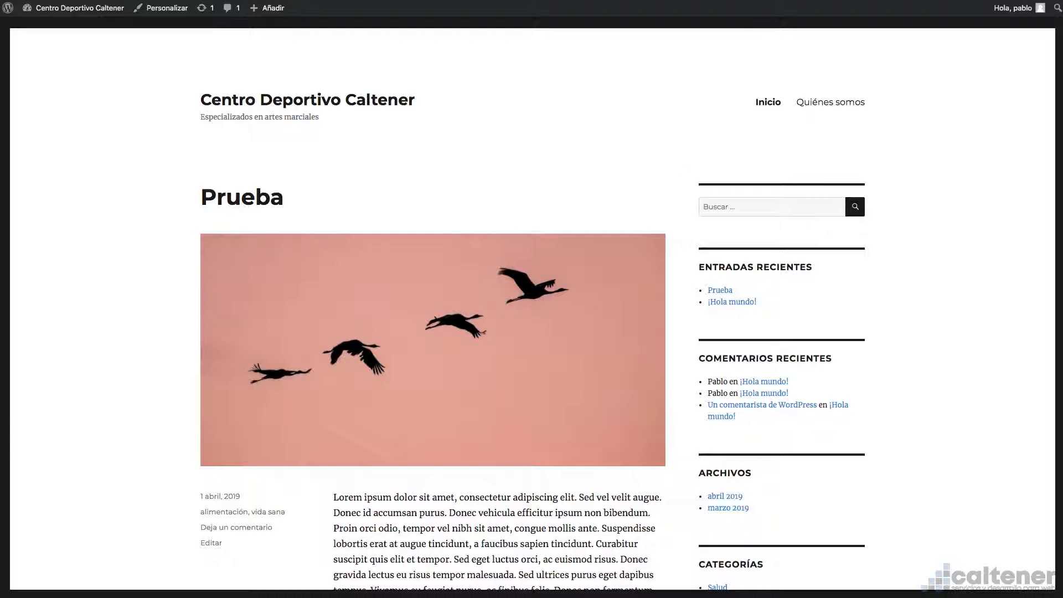
Examine the posts on the public site's home page and the content of the Quiénes somos page
key(ctrl+Tab)
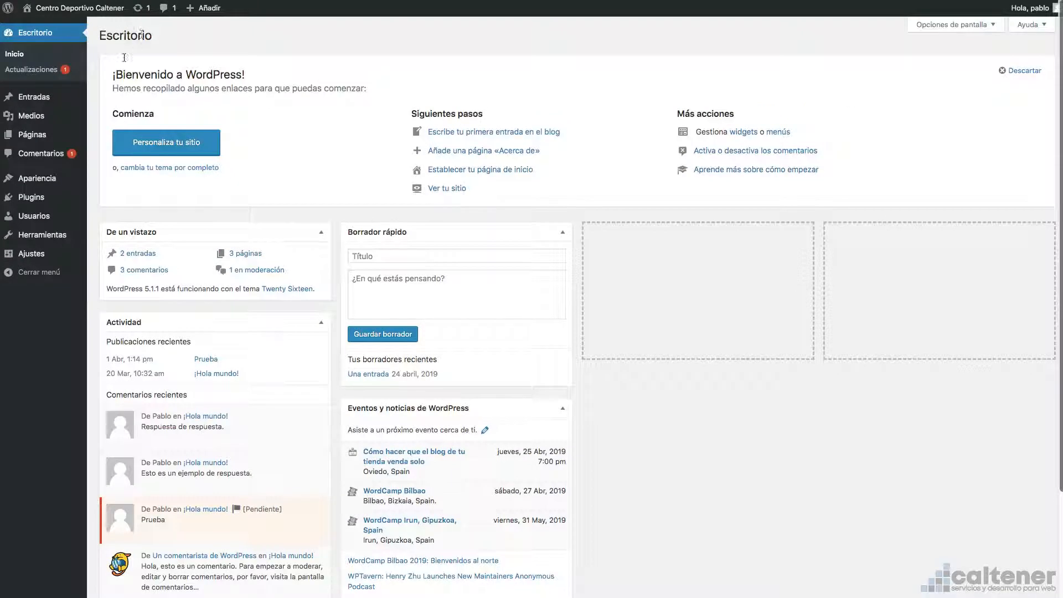
mouse_move(51, 101)
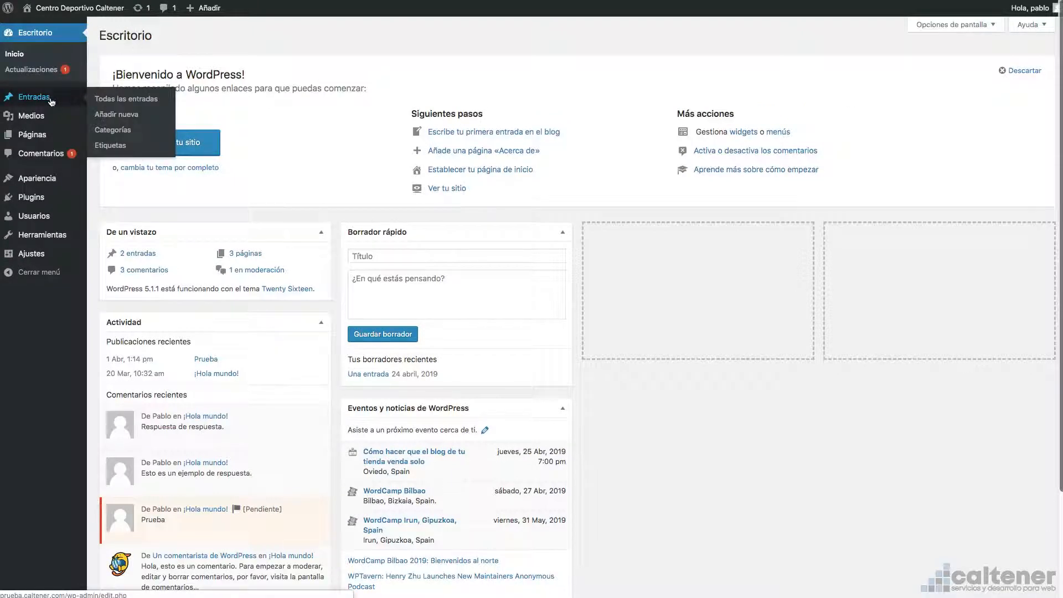
mouse_move(60, 137)
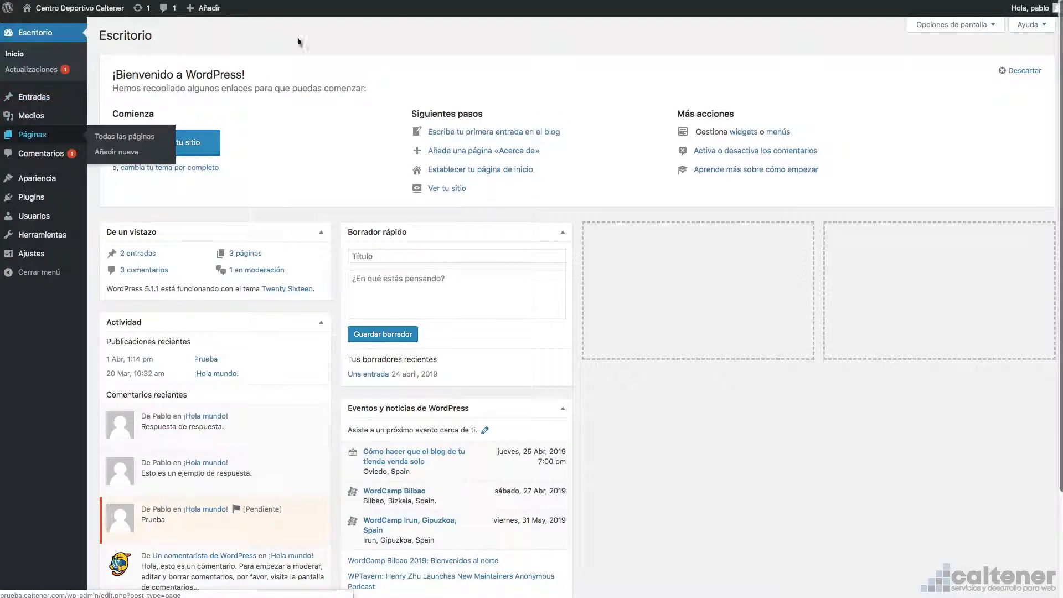
key(ctrl+Tab)
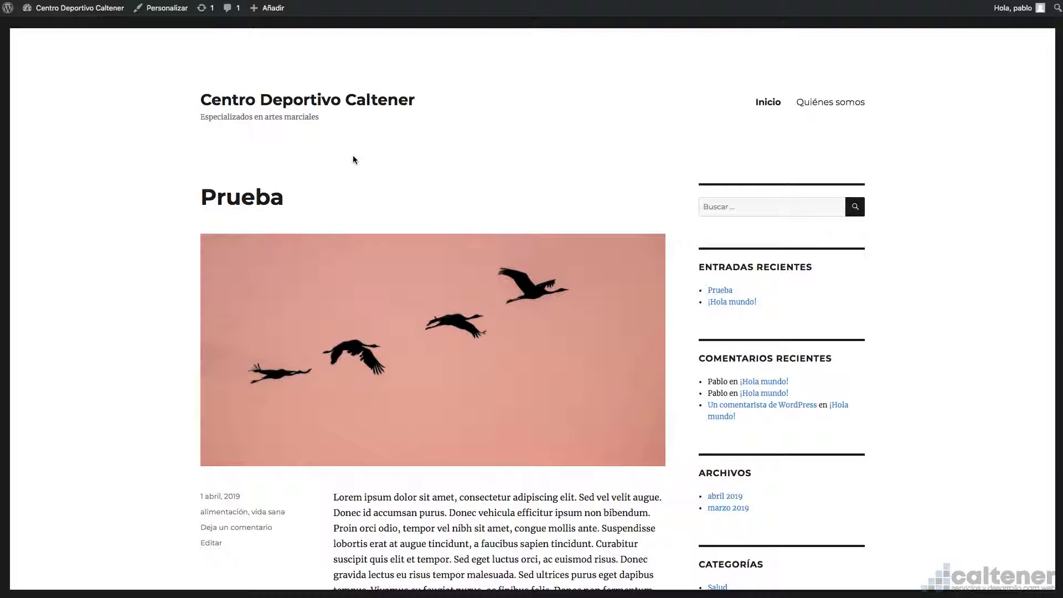
scroll(359, 174, down, 8)
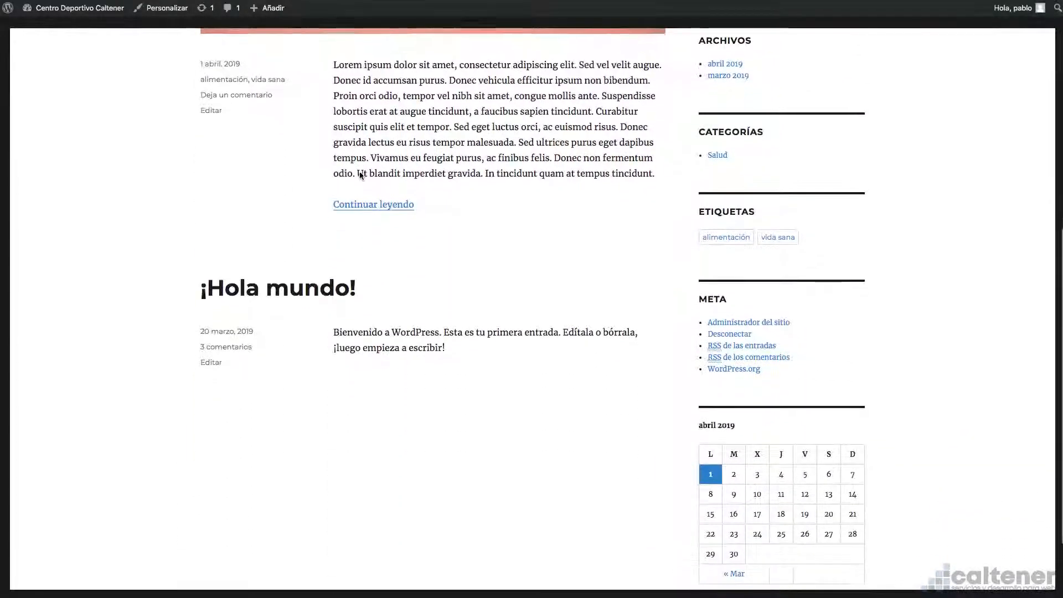
scroll(360, 174, up, 8)
scroll(360, 173, down, 6)
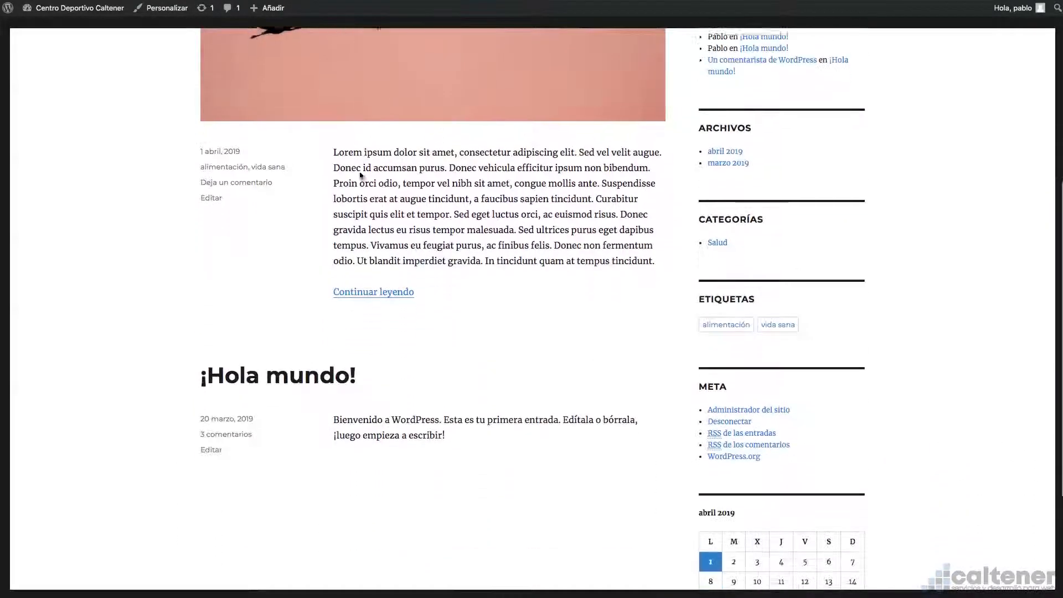
scroll(360, 175, up, 7)
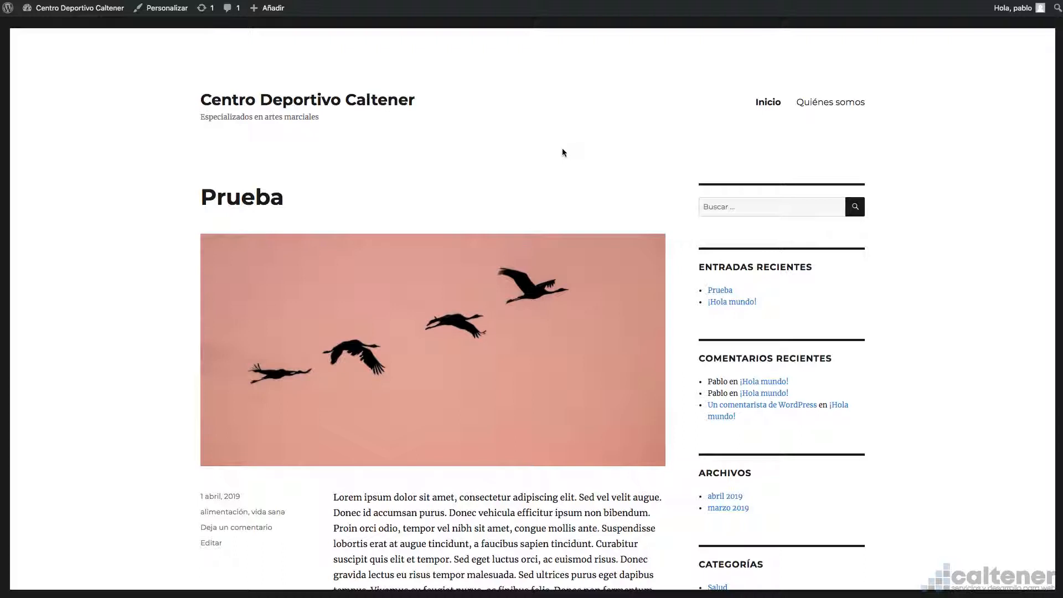
click(836, 105)
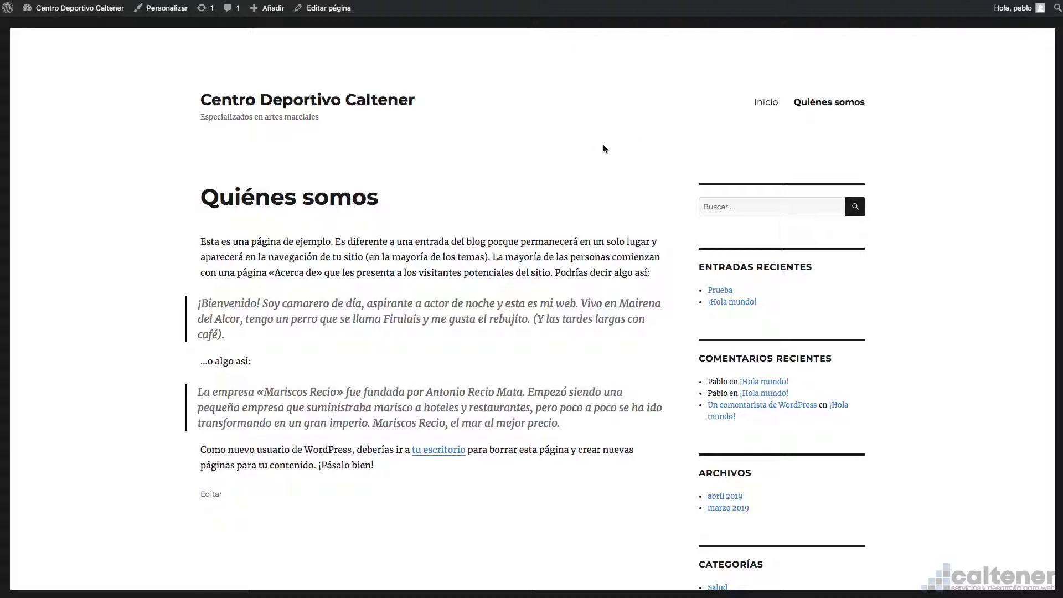
click(766, 103)
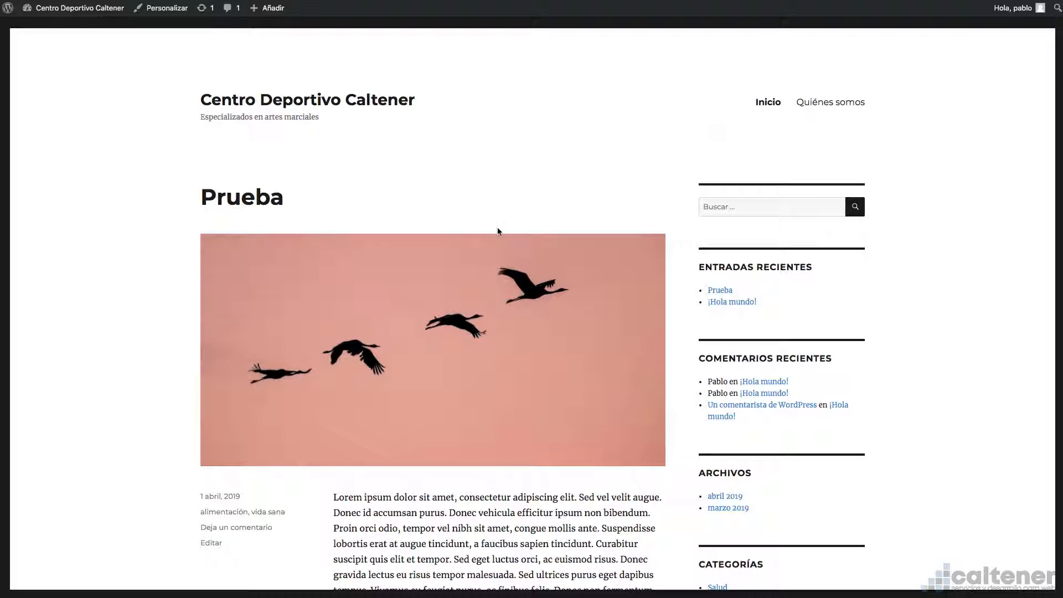
scroll(498, 230, down, 5)
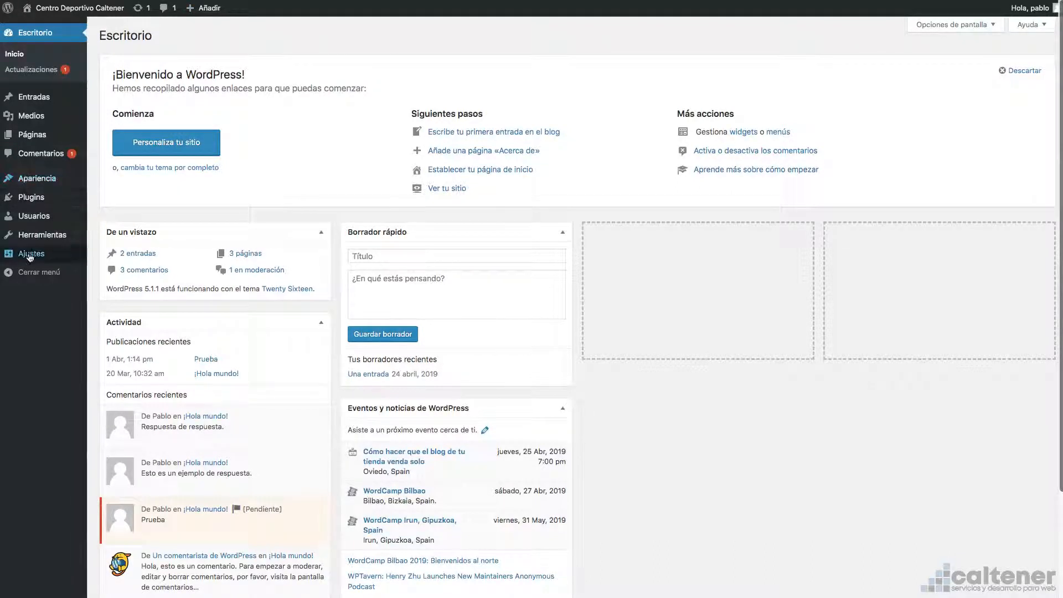
Open the writing settings and view the default post category choices, keeping Salud selected
mouse_move(31, 256)
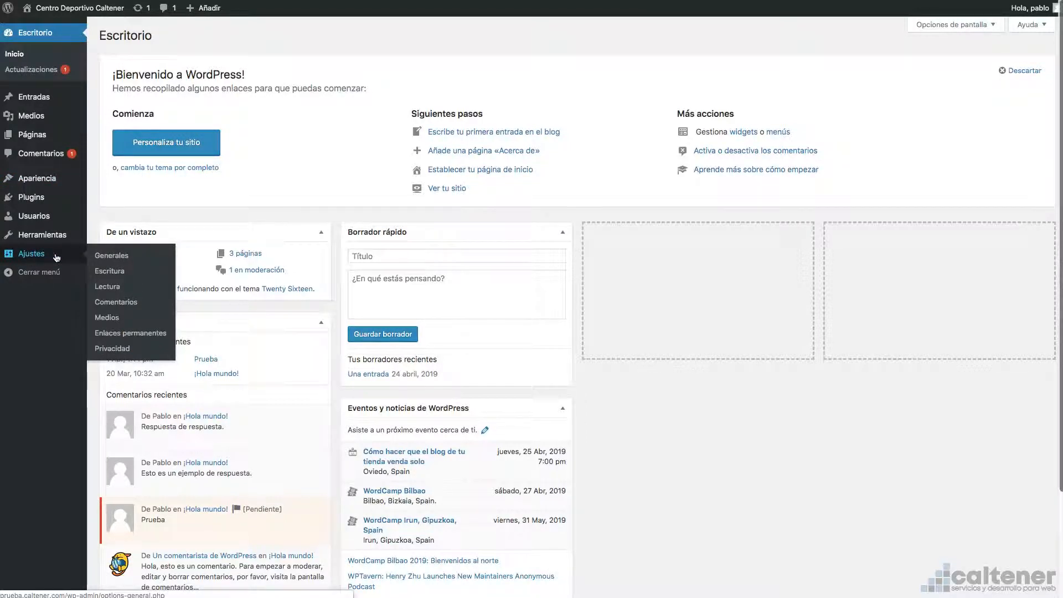
click(111, 272)
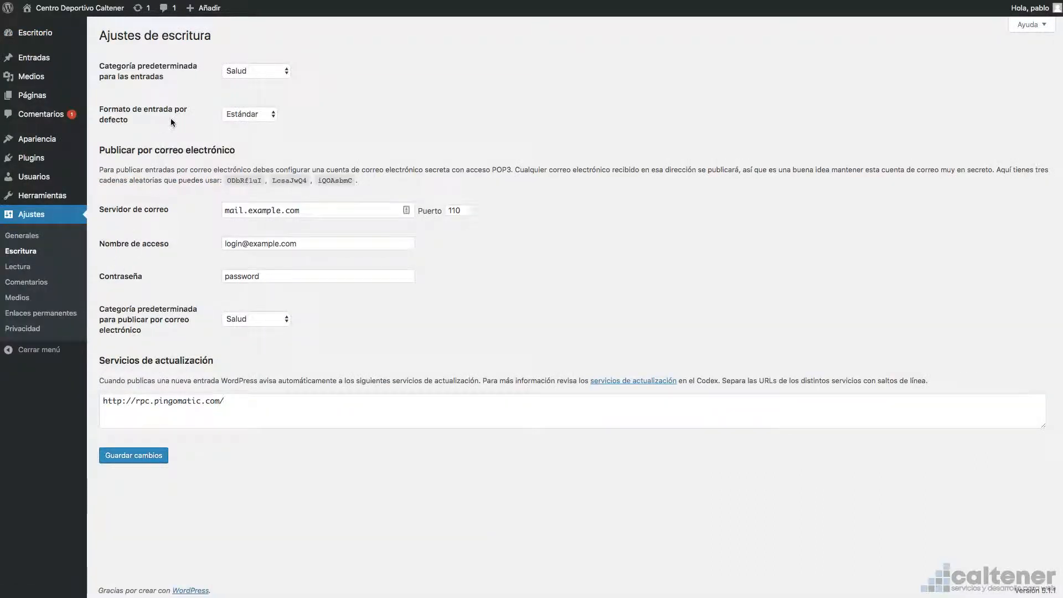
click(248, 74)
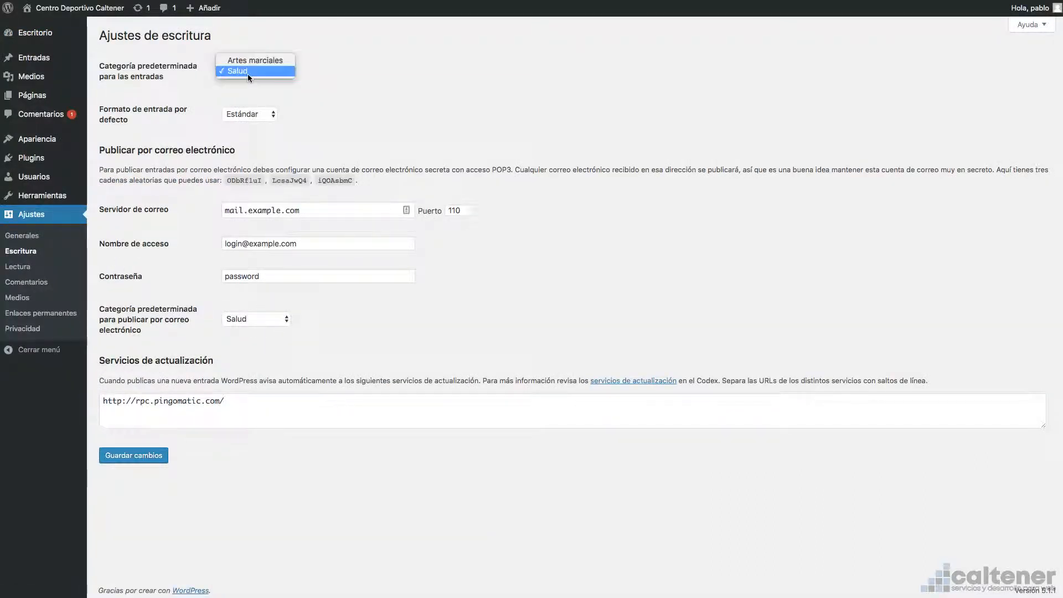
click(248, 74)
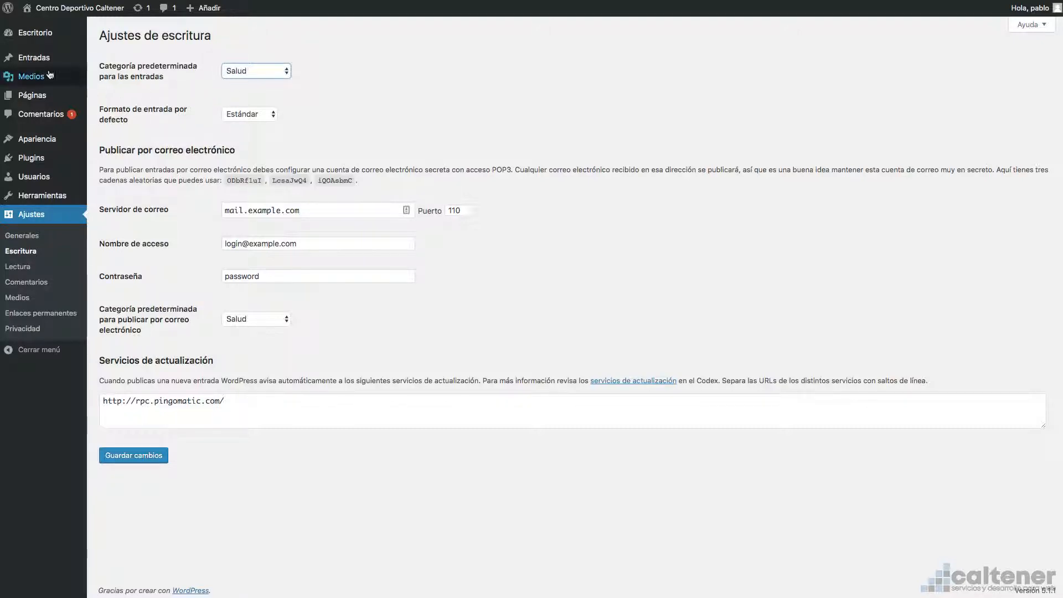
Add a post category "Recetas de cocina" with parent Salud and the description "Esta es la descripción de la categoría"
mouse_move(44, 61)
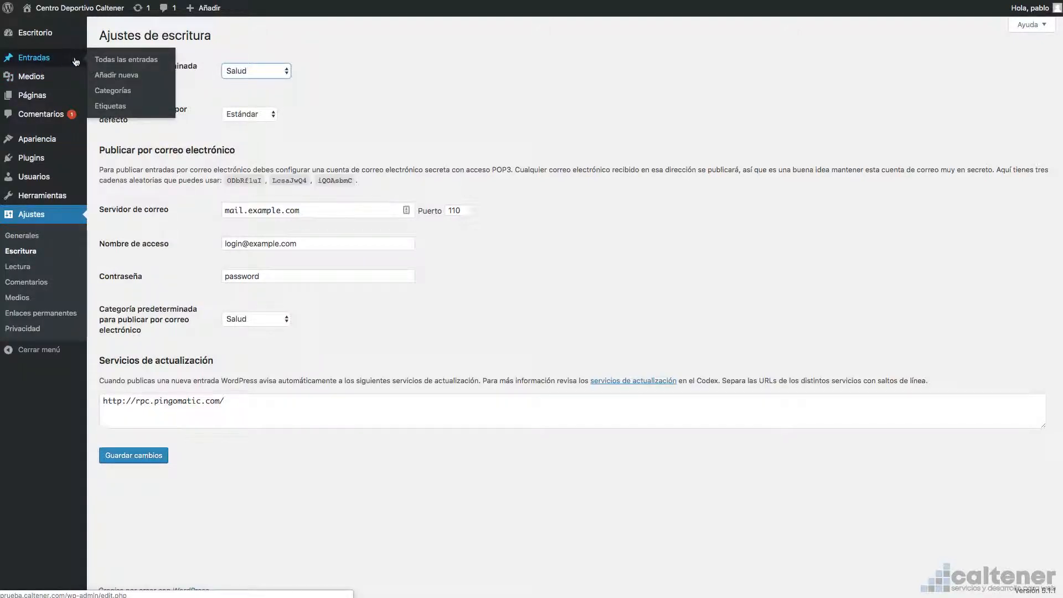
click(117, 91)
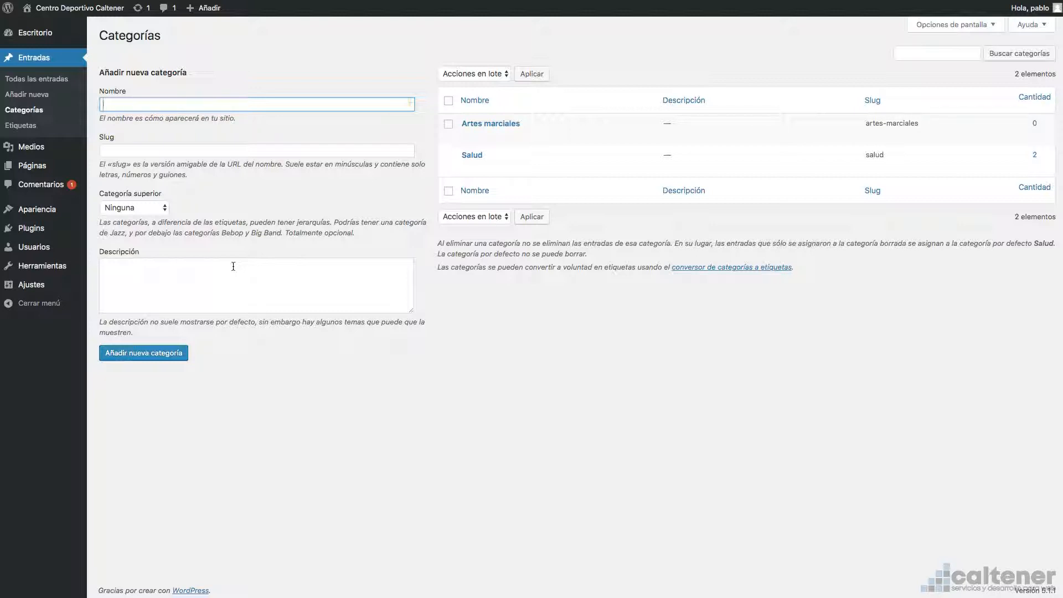
text(Recetas de cocina)
click(137, 209)
click(132, 227)
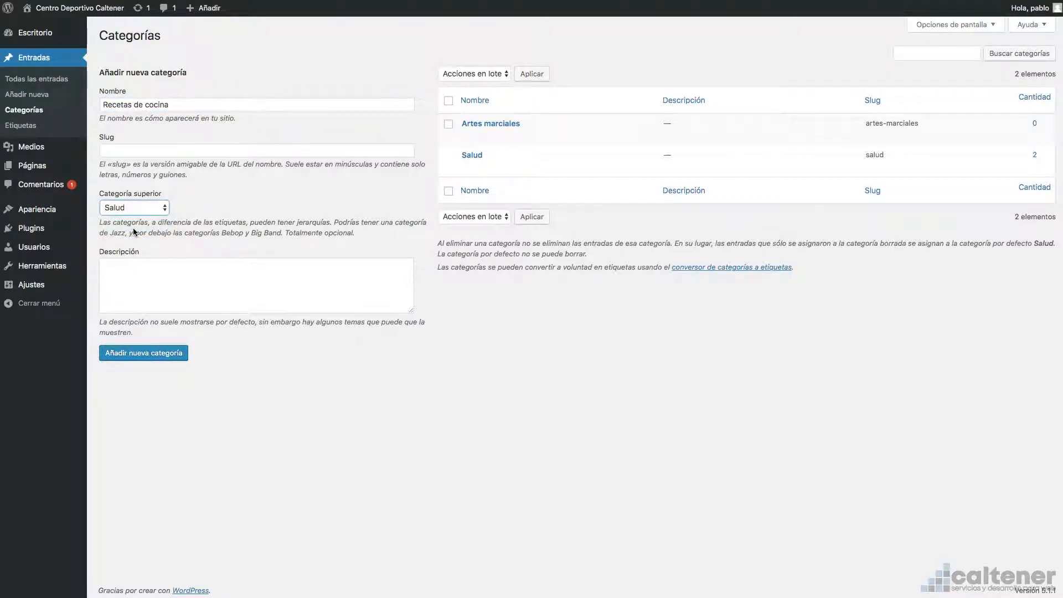
click(184, 300)
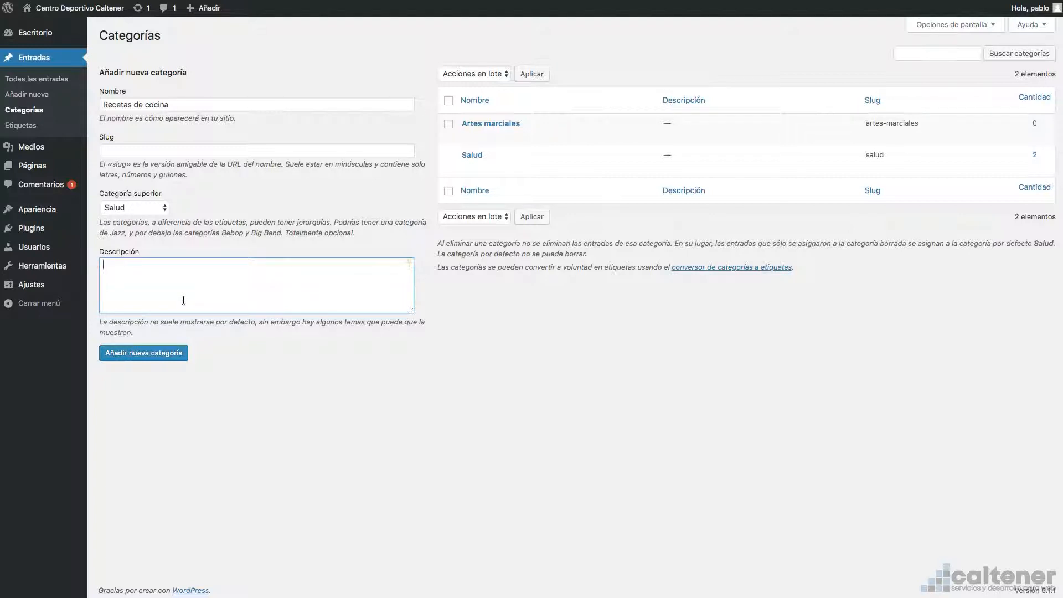
text(Esta es la descripción de la cate)
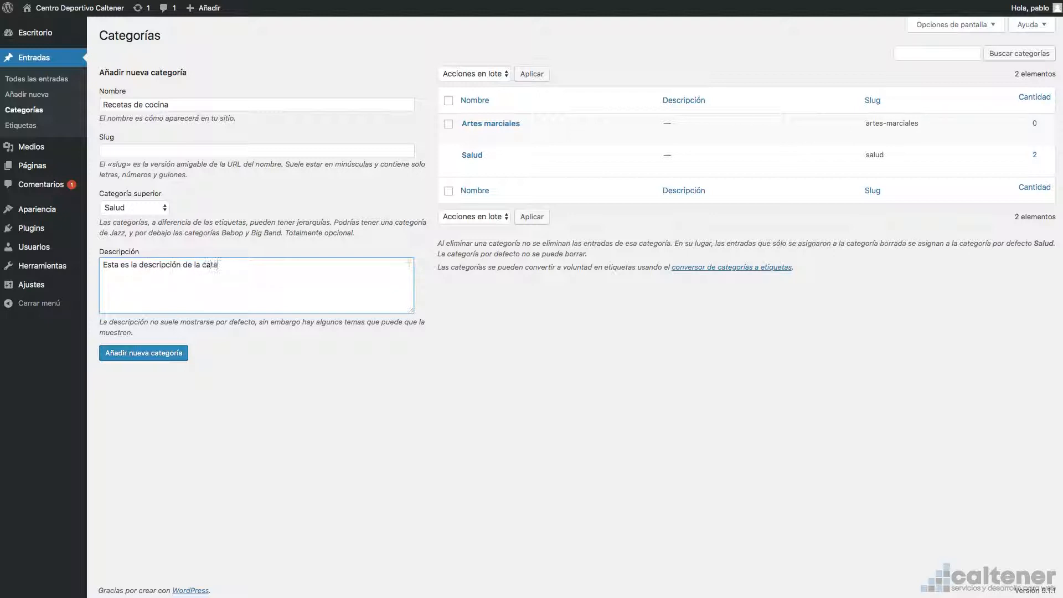
text(goría)
click(158, 361)
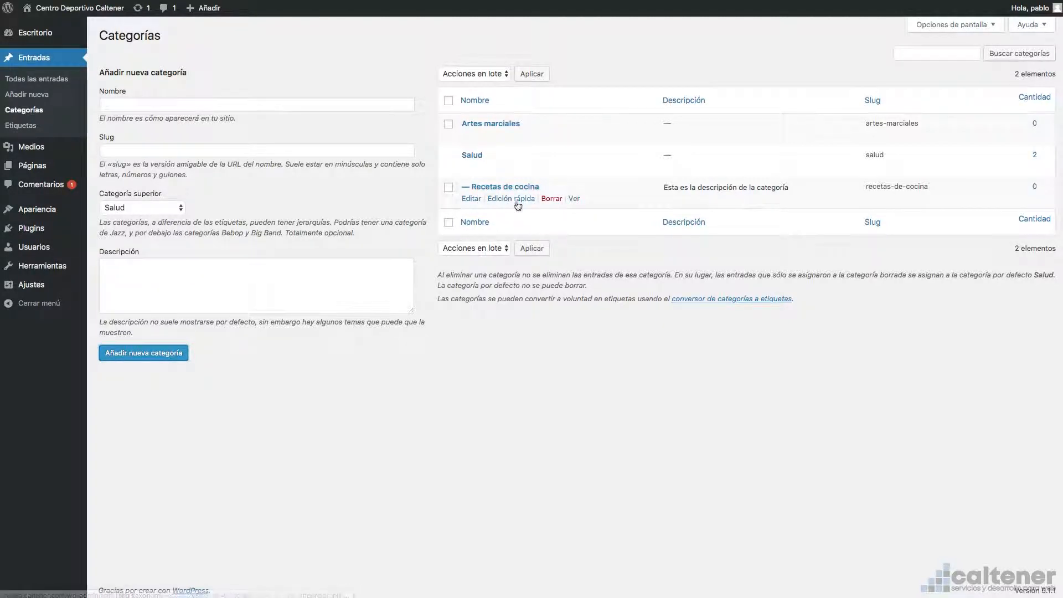
Edit the category Recetas de cocina to set its parent category to Ninguna and save the update
click(510, 200)
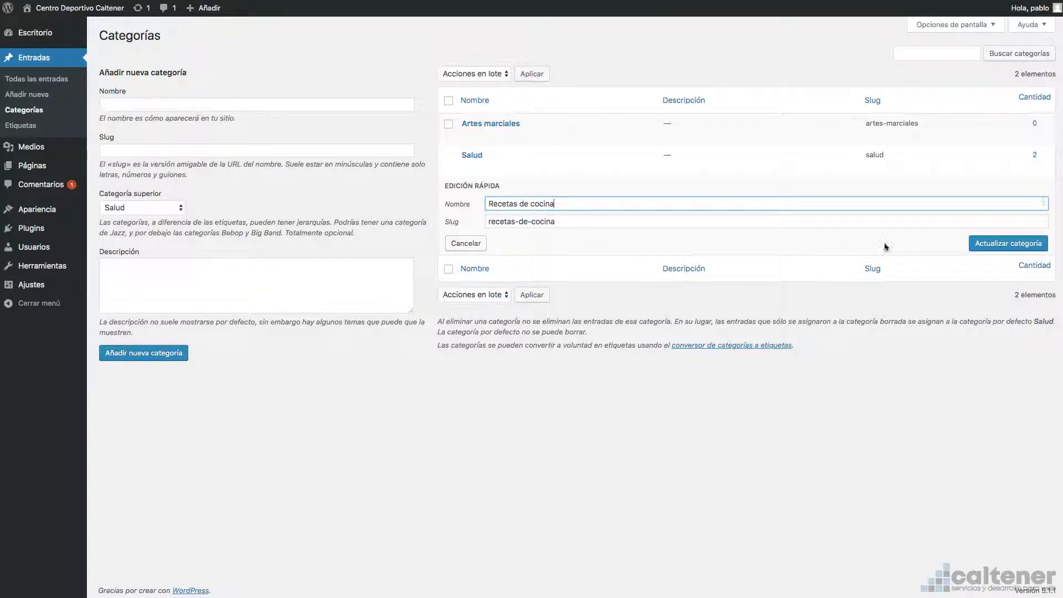
click(465, 244)
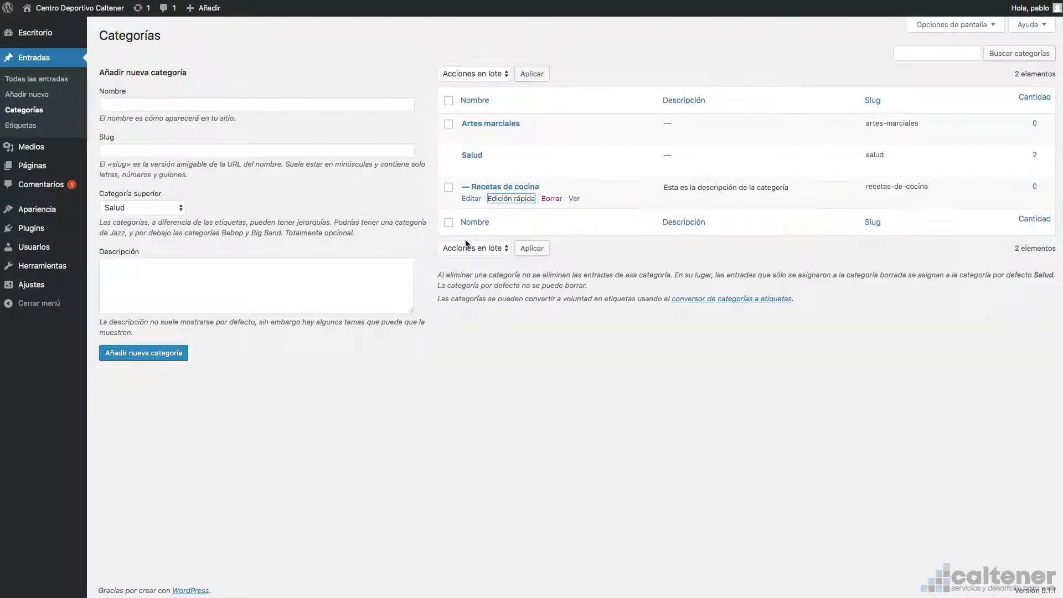
click(487, 188)
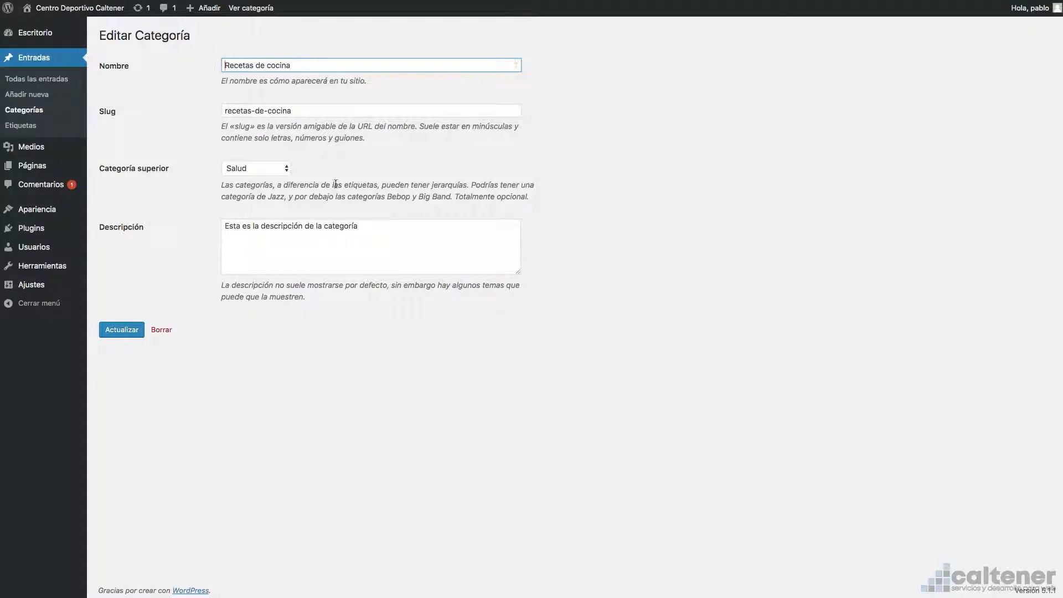
click(249, 168)
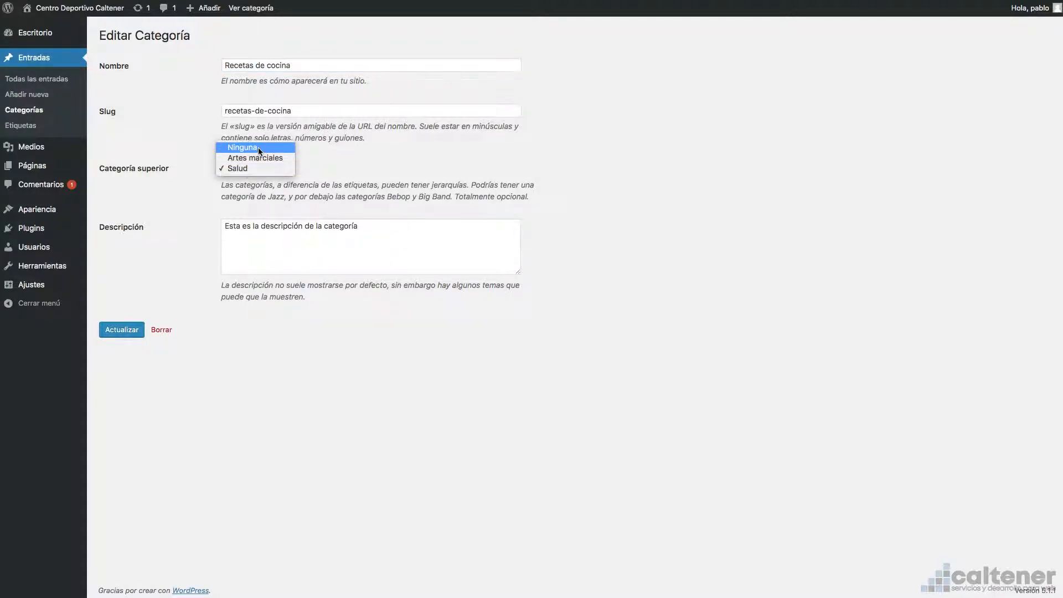
click(258, 147)
click(122, 332)
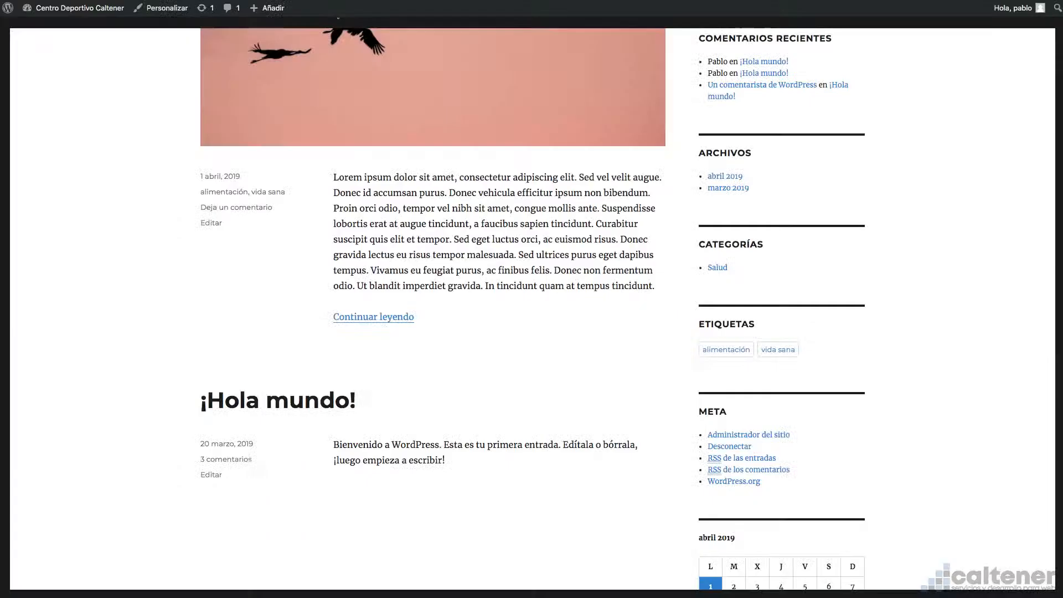
Review the posts and sidebar on the public home page, and open the category list and the tag management page
scroll(327, 100, up, 6)
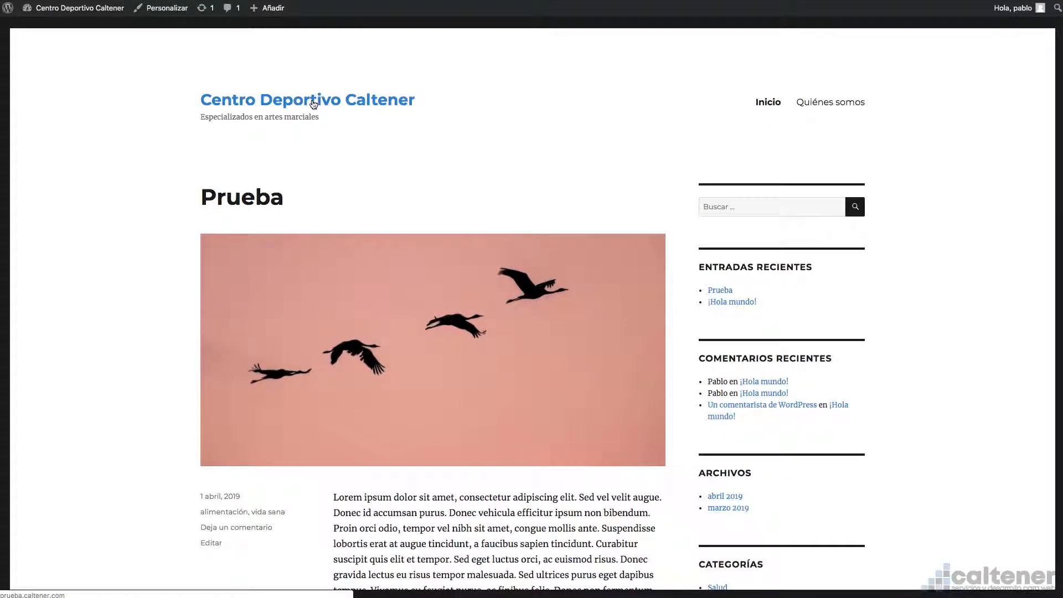
scroll(416, 271, down, 5)
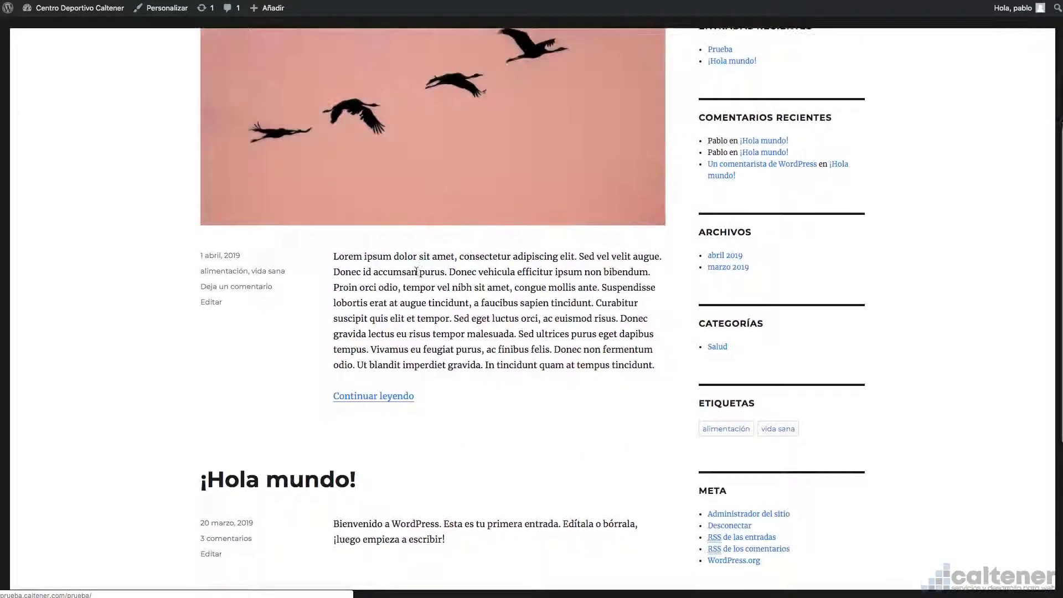
scroll(660, 304, up, 4)
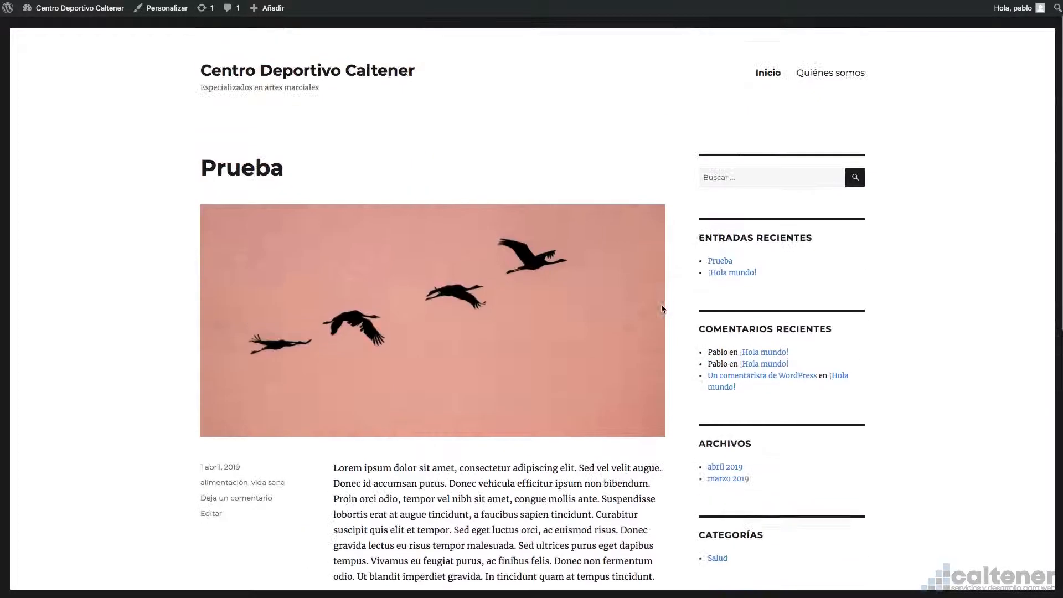
scroll(661, 309, down, 5)
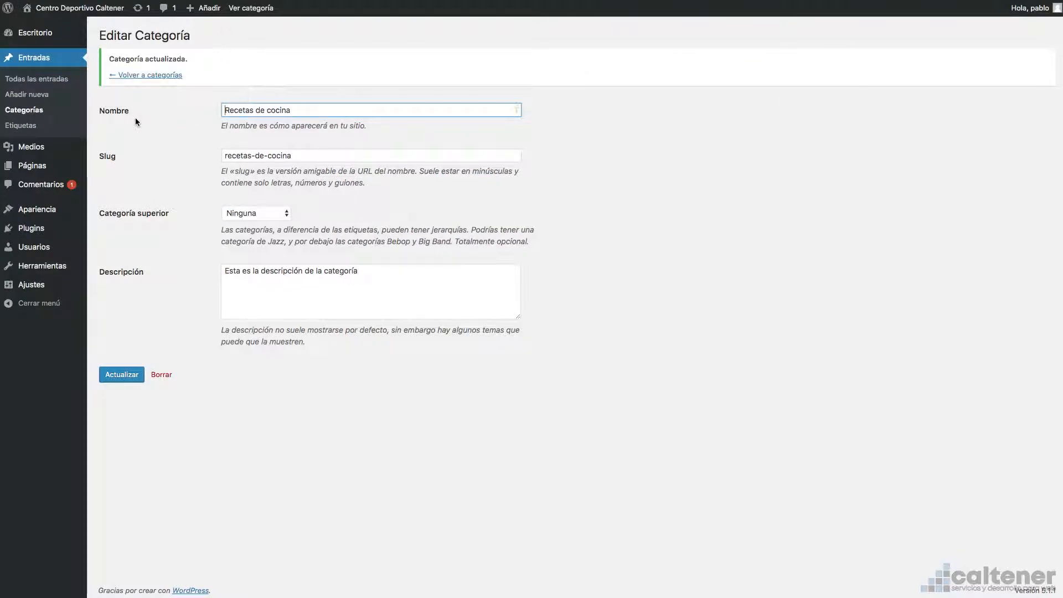
click(34, 111)
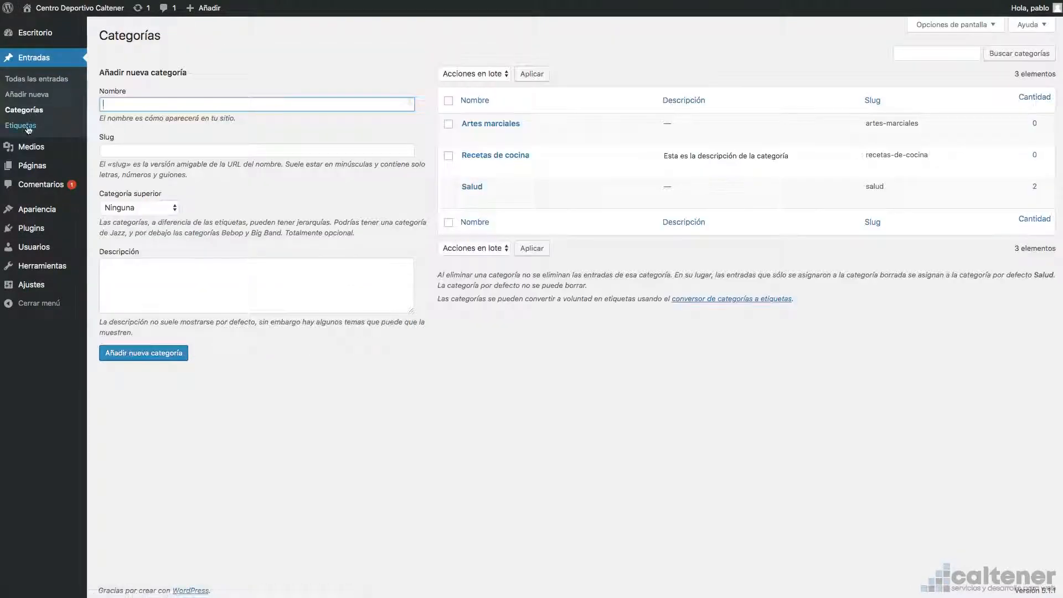
click(22, 126)
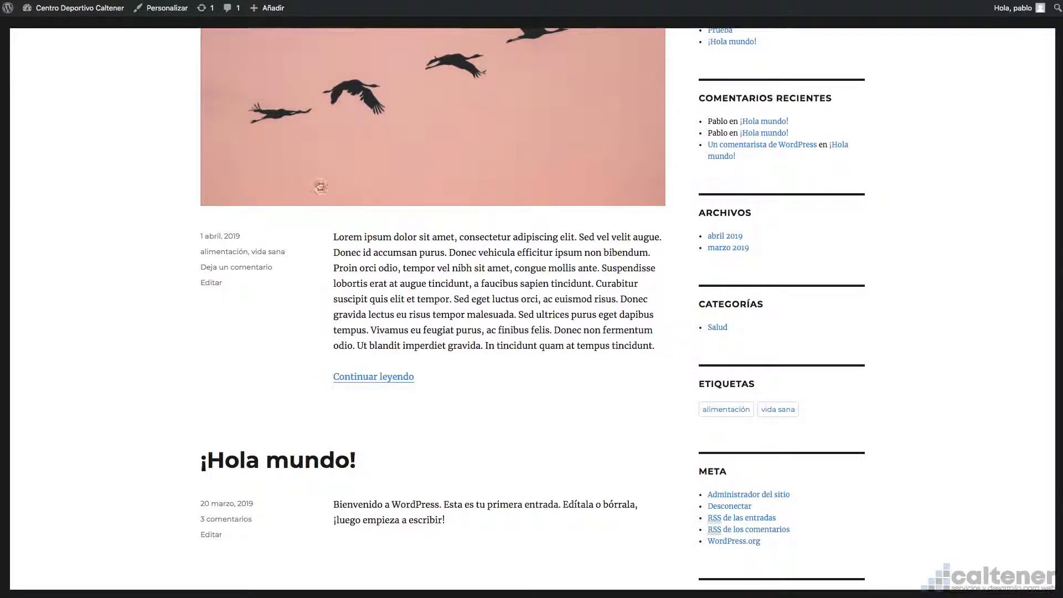
Open the full Prueba post on the public site and view the archive of its alimentación tag
scroll(307, 204, down, 2)
scroll(308, 205, up, 4)
scroll(330, 339, down, 2)
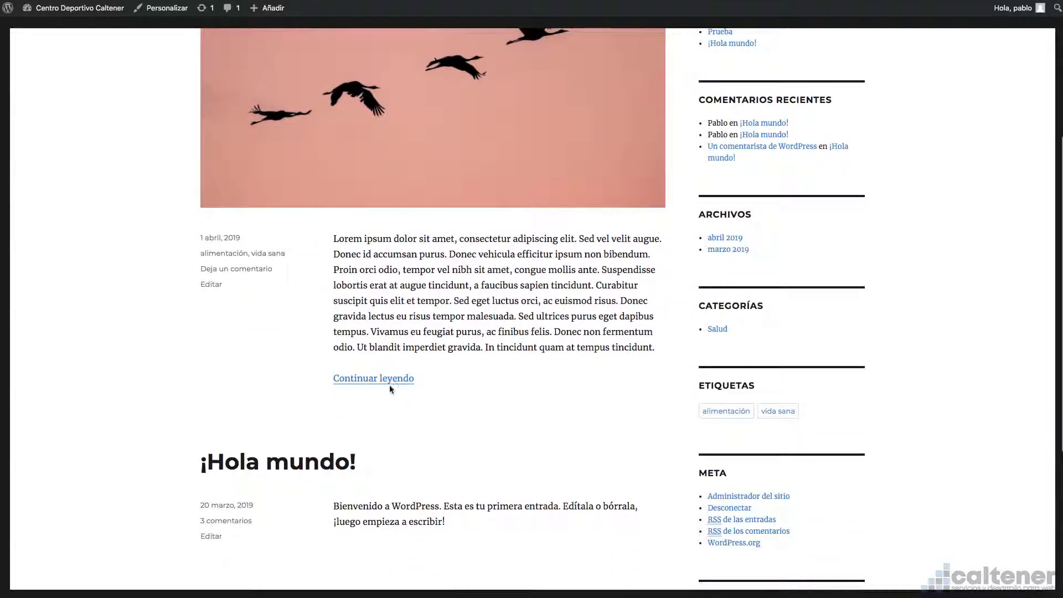
click(391, 382)
scroll(390, 381, up, 10)
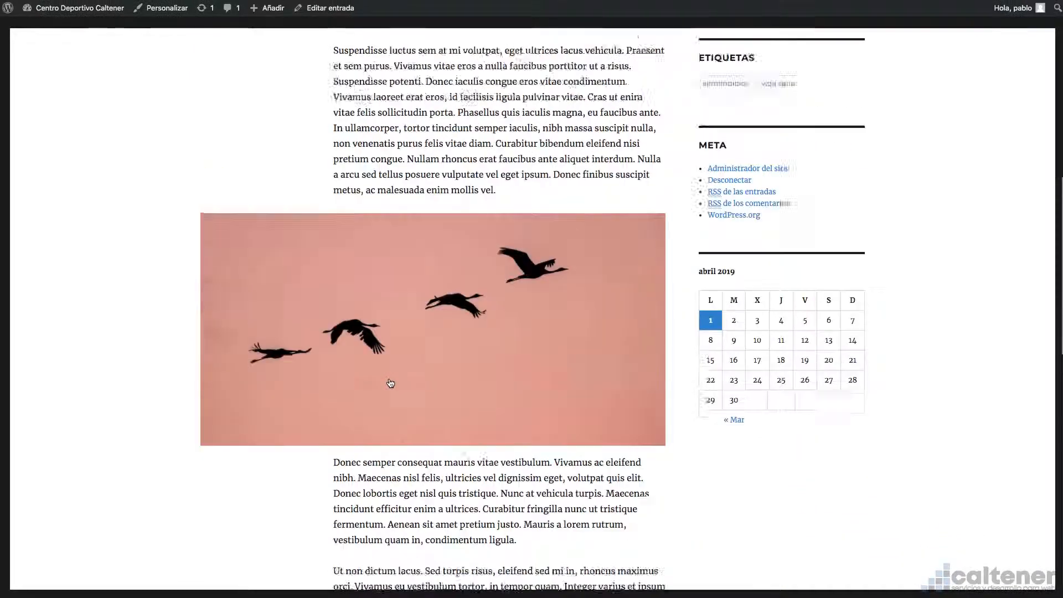
scroll(390, 382, down, 10)
scroll(390, 384, up, 8)
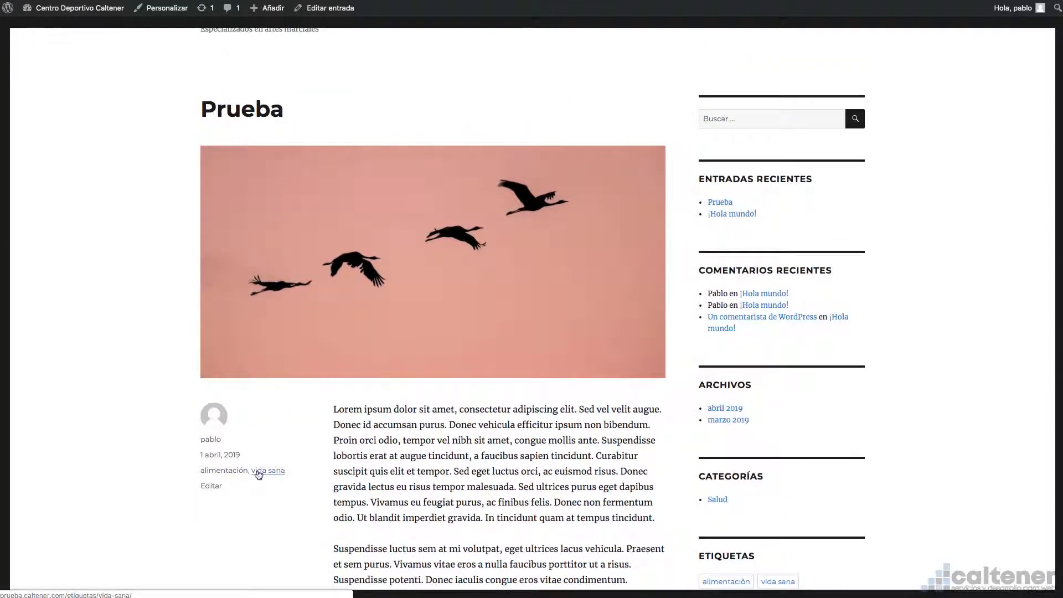
click(225, 471)
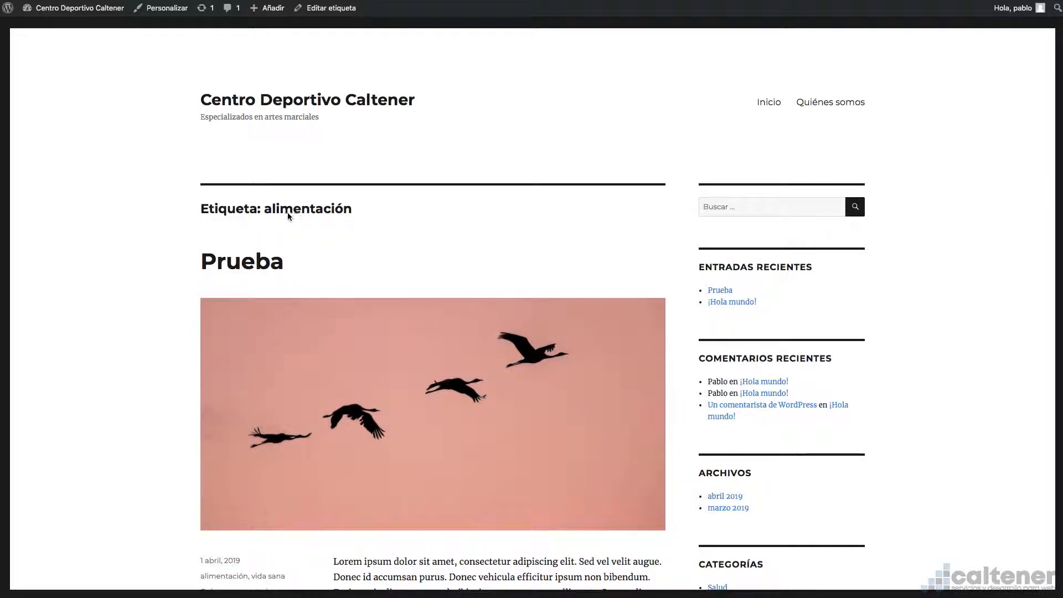
Examine the posts and sidebar shown in the alimentación tag archive on the public site
scroll(289, 229, down, 5)
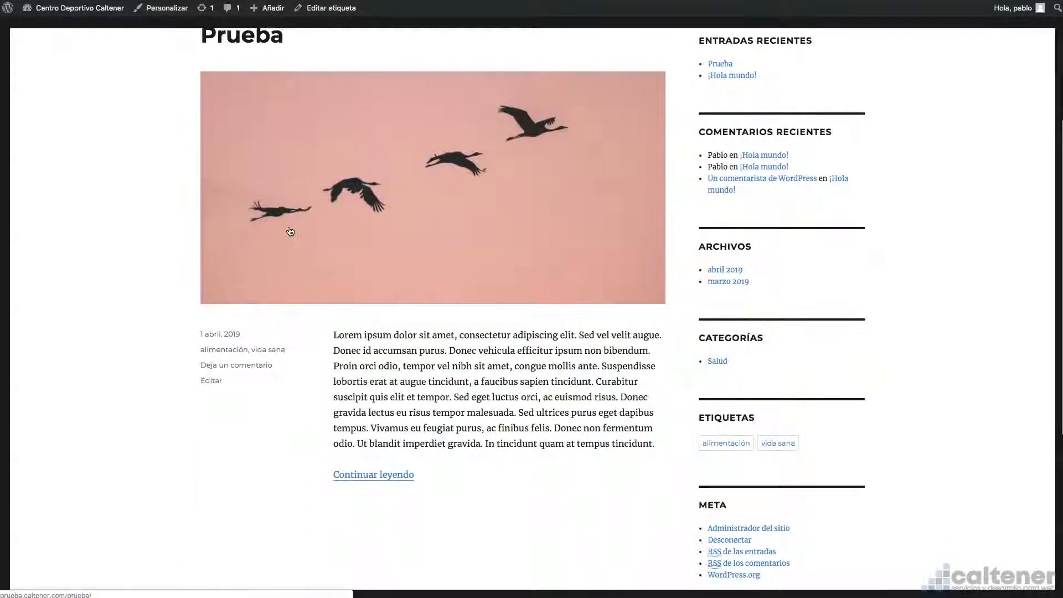
scroll(288, 230, down, 2)
scroll(660, 264, up, 7)
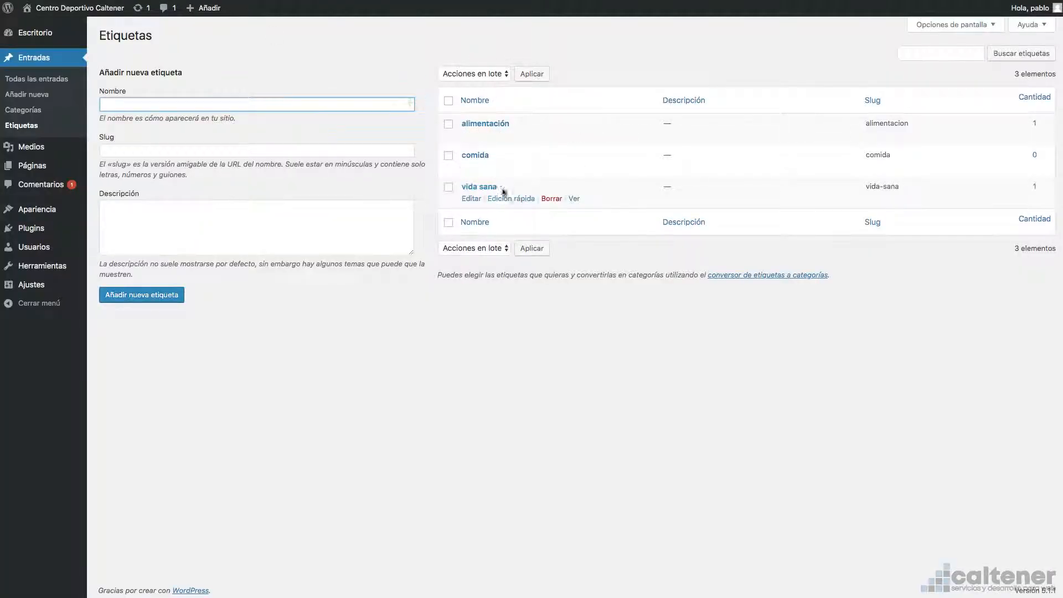
Inspect the quick and full editing forms of the vida sana tag without changing it, and open the list of all posts
click(507, 198)
click(465, 243)
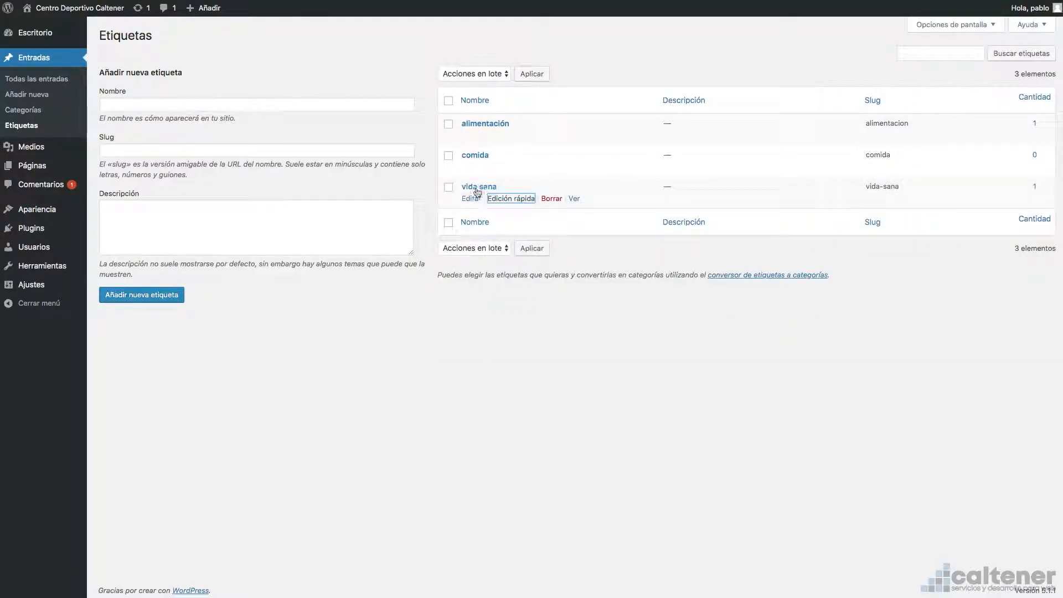
click(477, 188)
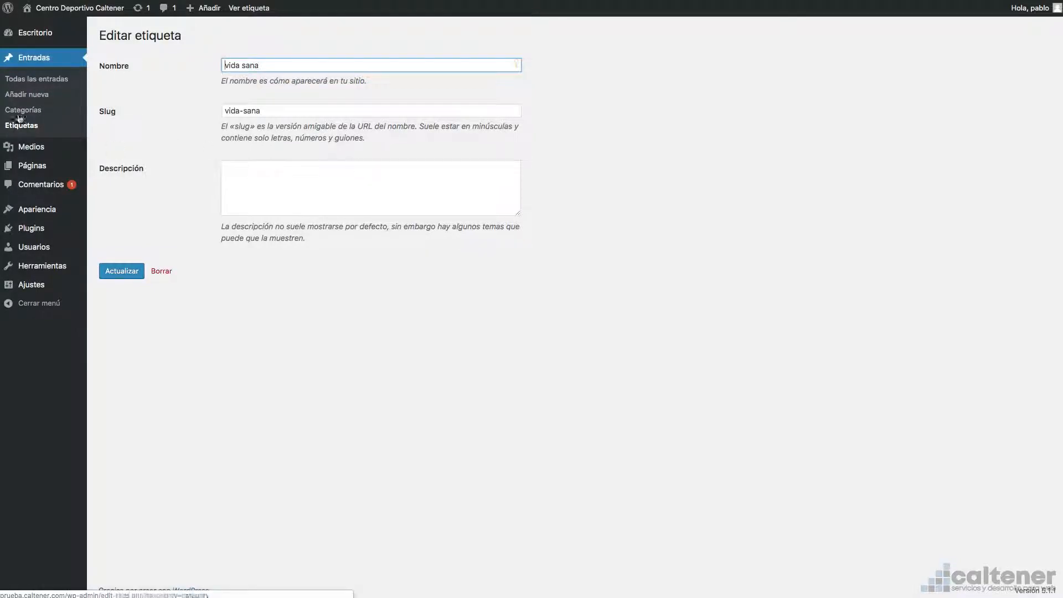
click(51, 80)
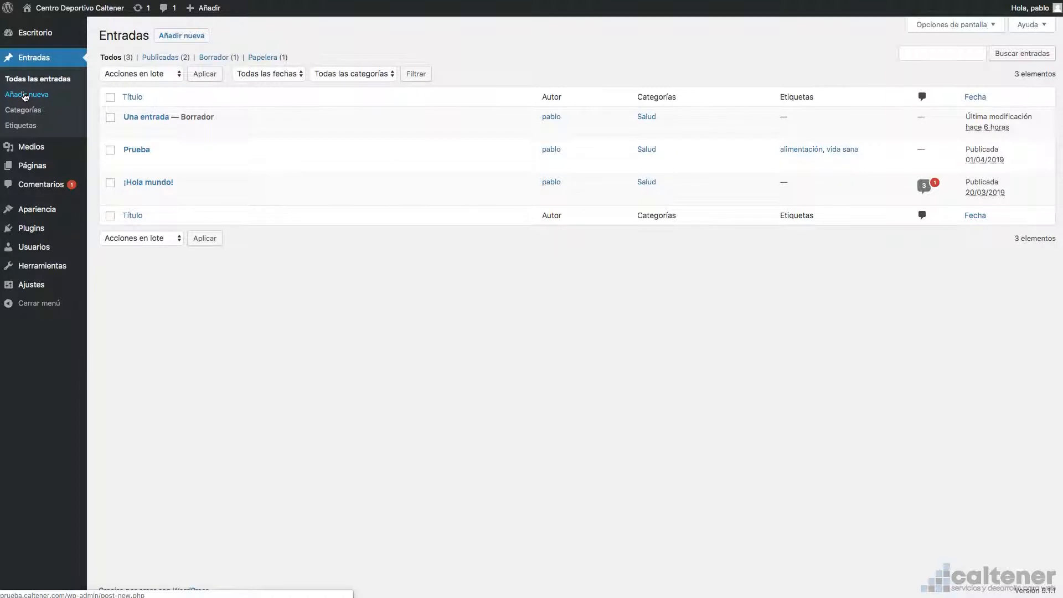
Apply the Ver extracto display mode to the post list, and set it back to Vista de lista
click(993, 25)
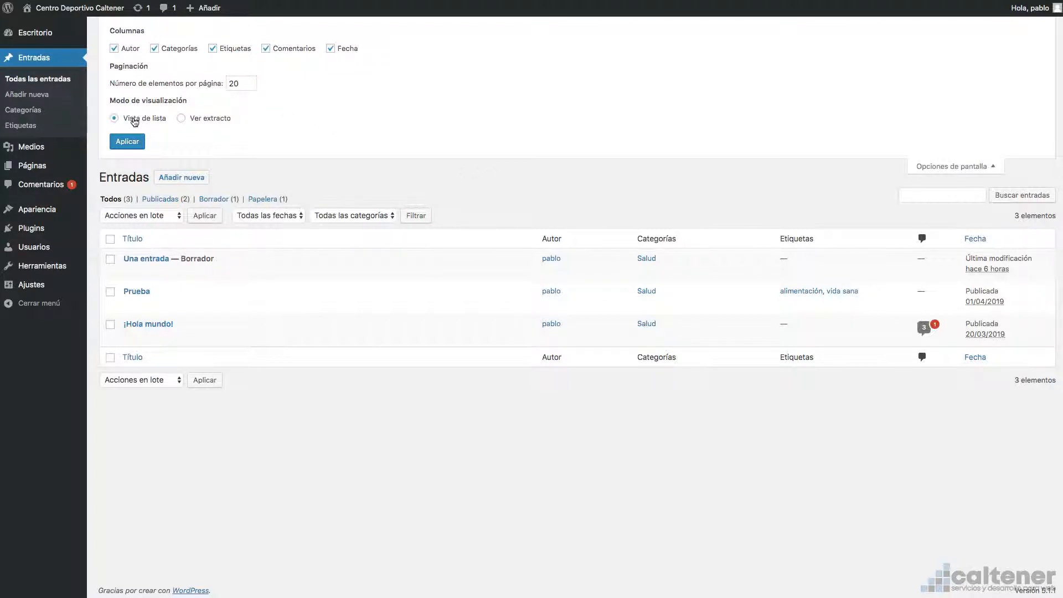
click(182, 119)
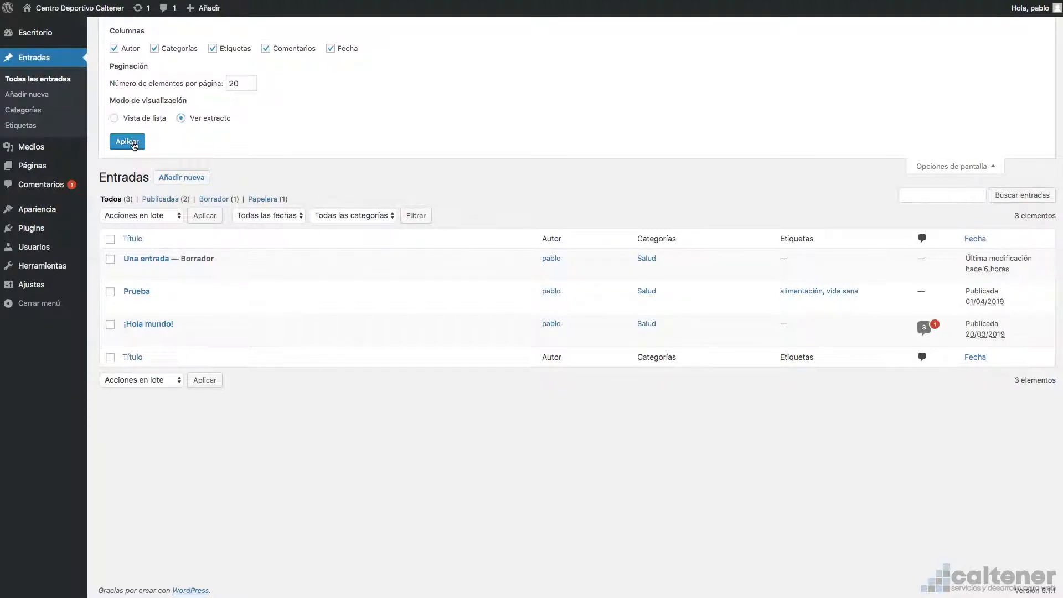
click(133, 144)
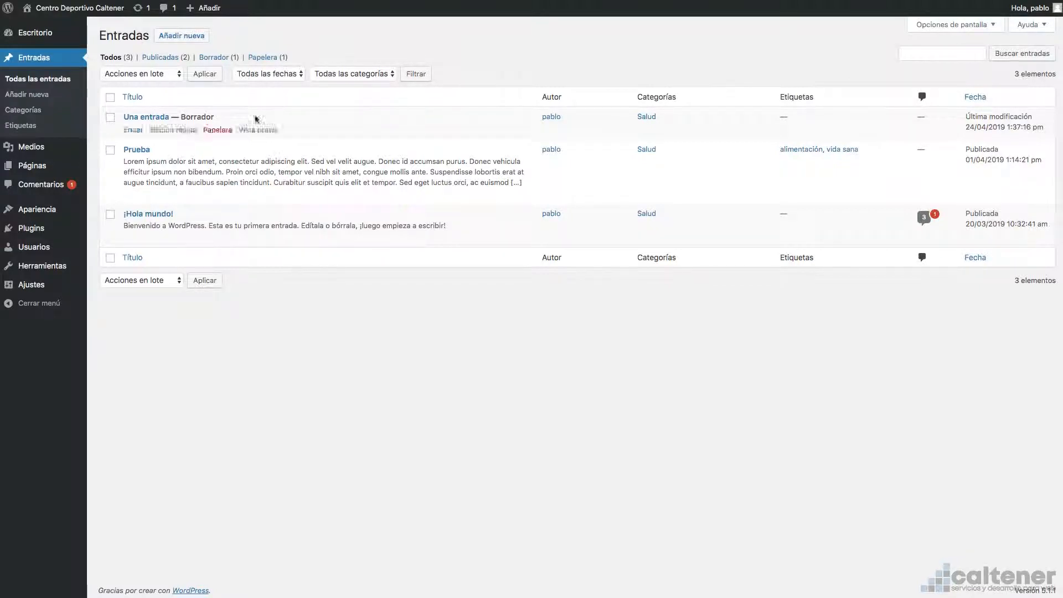
click(957, 24)
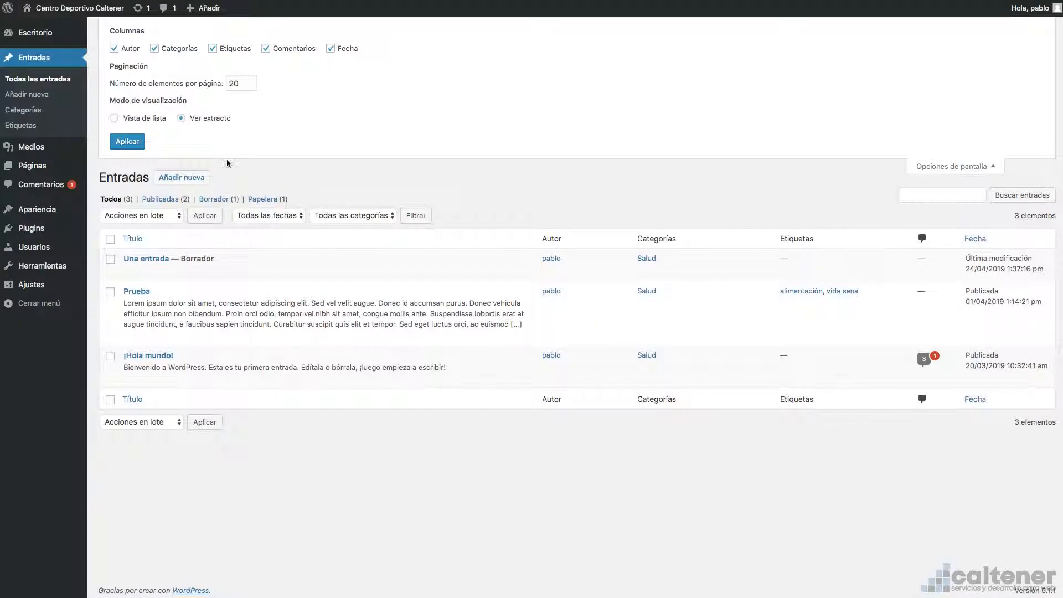
click(114, 118)
click(124, 147)
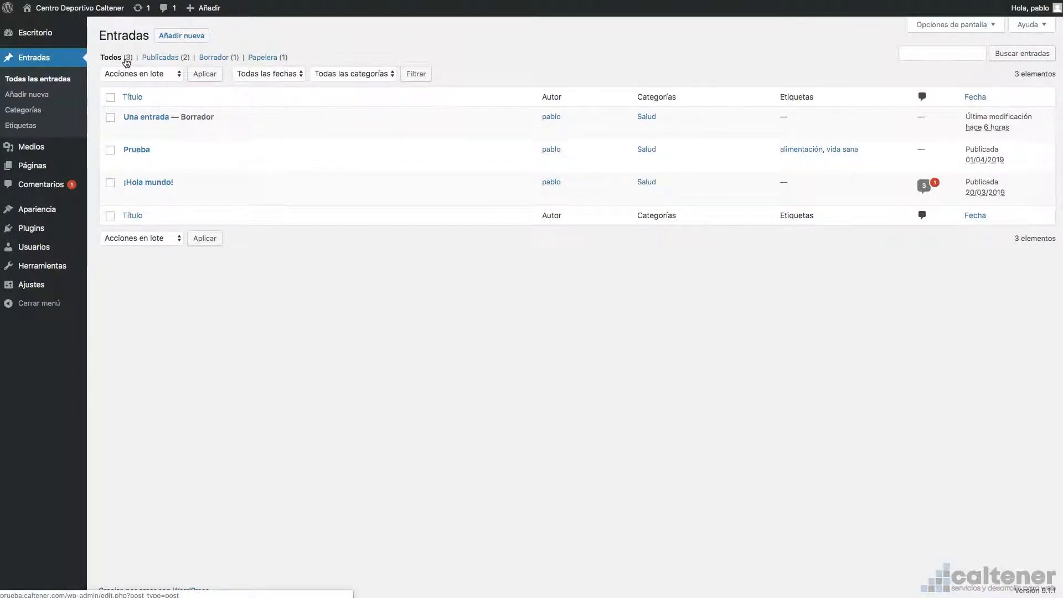
Examine the draft's status in the post list and view the published, draft and trashed posts in turn
mouse_move(138, 136)
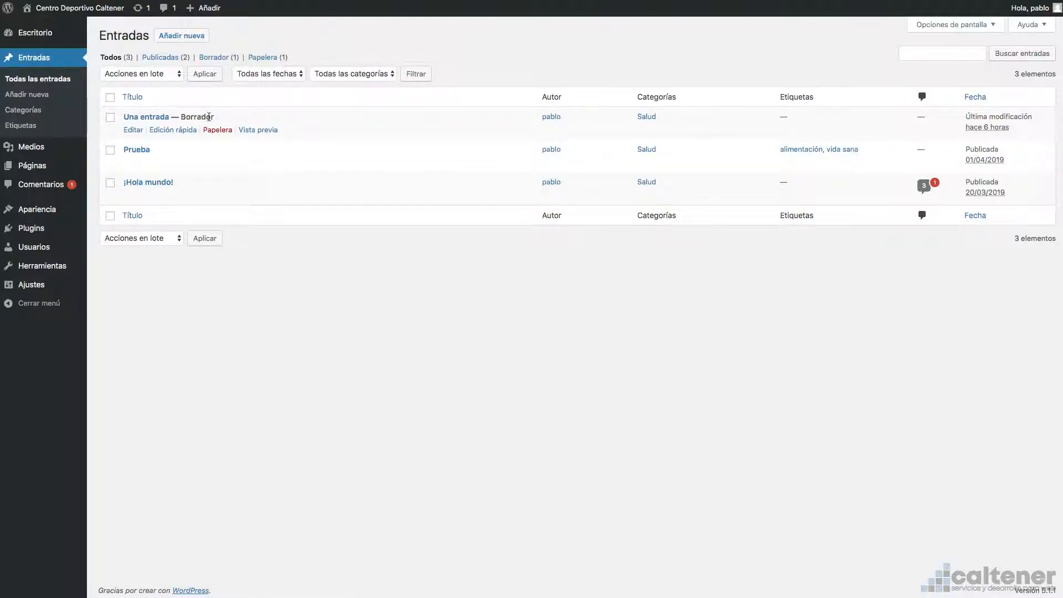
drag(183, 117, 211, 116)
click(216, 115)
click(163, 62)
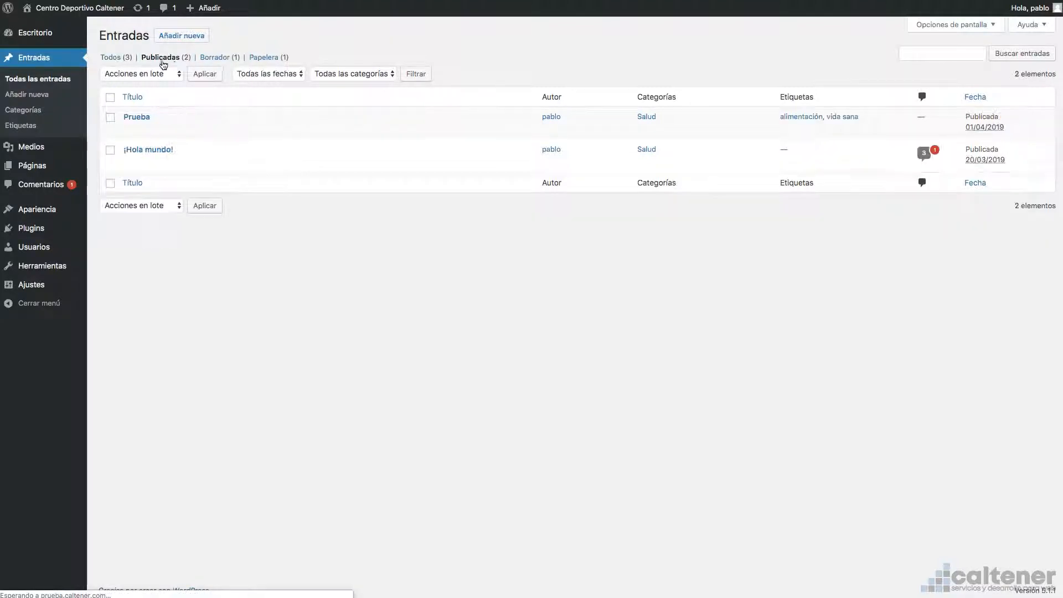
click(210, 62)
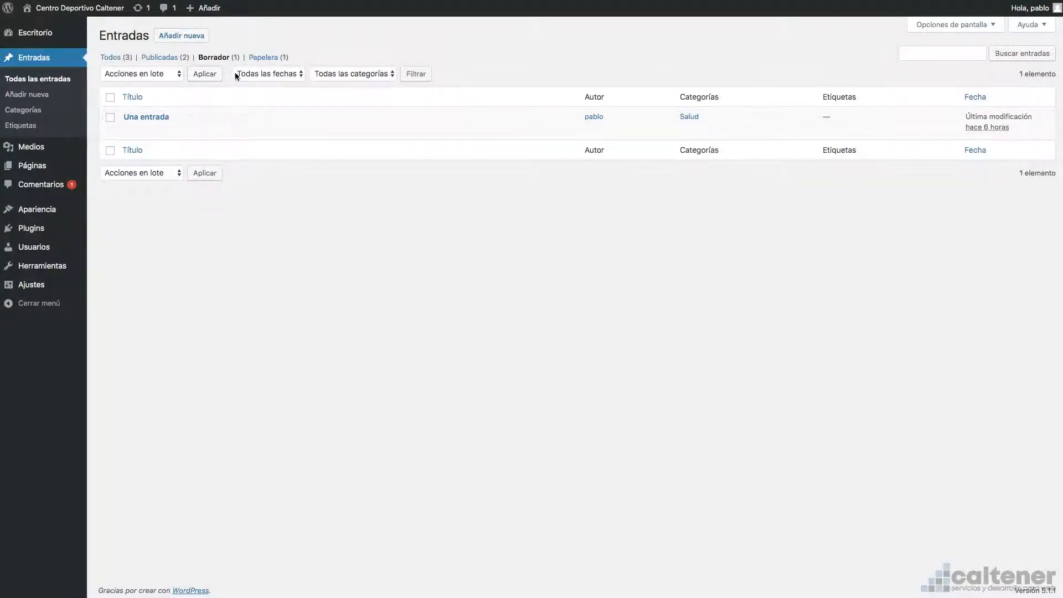
click(263, 58)
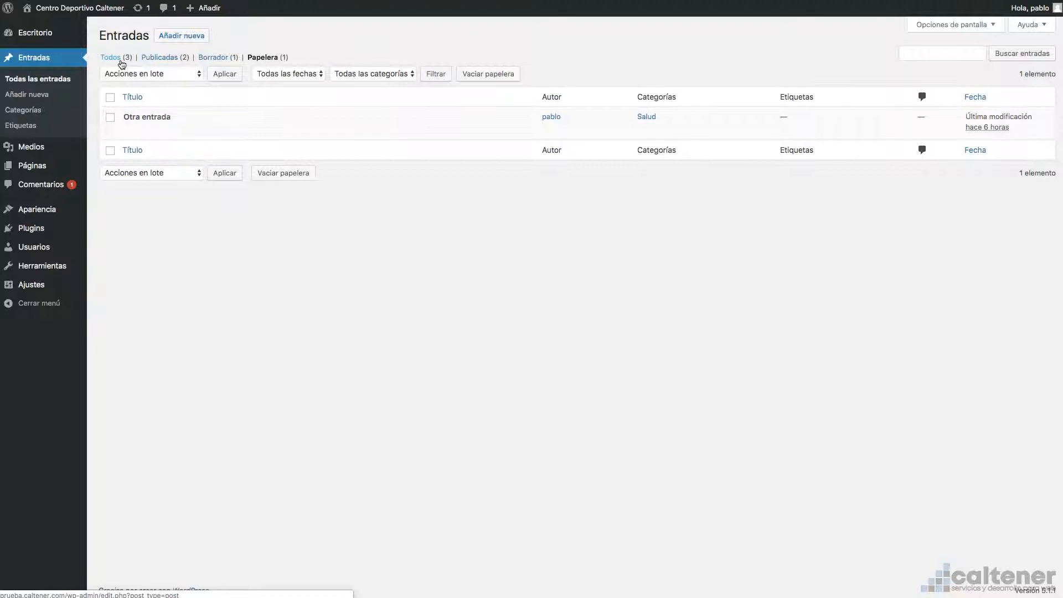
mouse_move(133, 119)
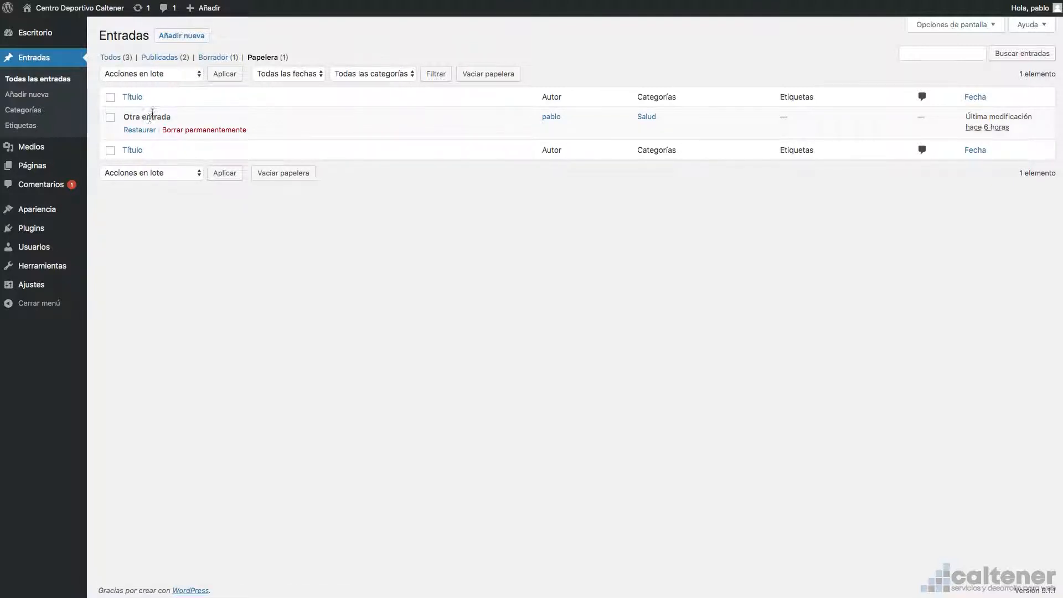
Return to the list of all posts and move the draft Una entrada to the trash
click(118, 58)
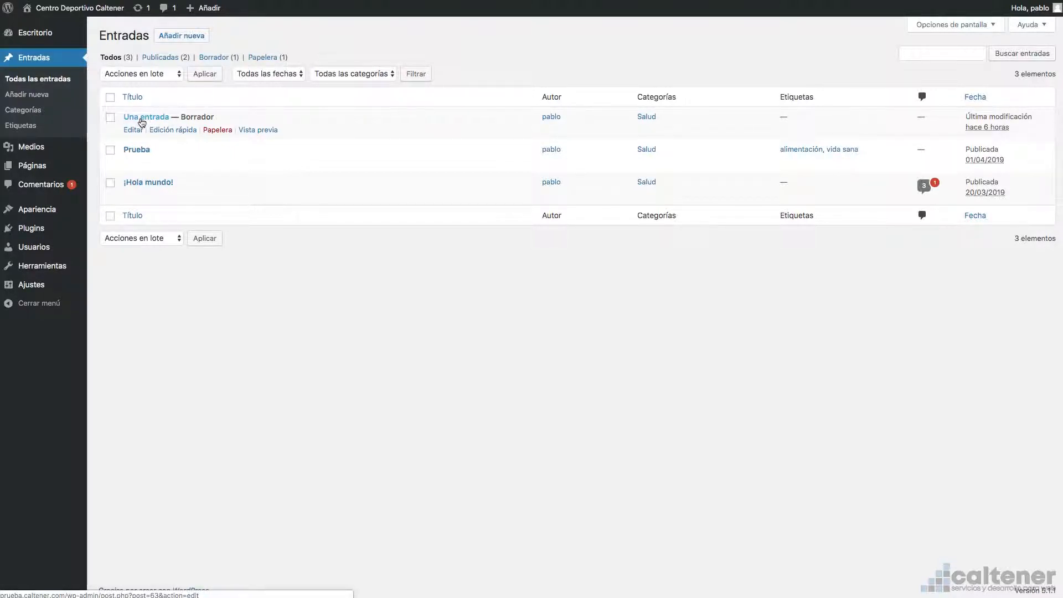
click(218, 130)
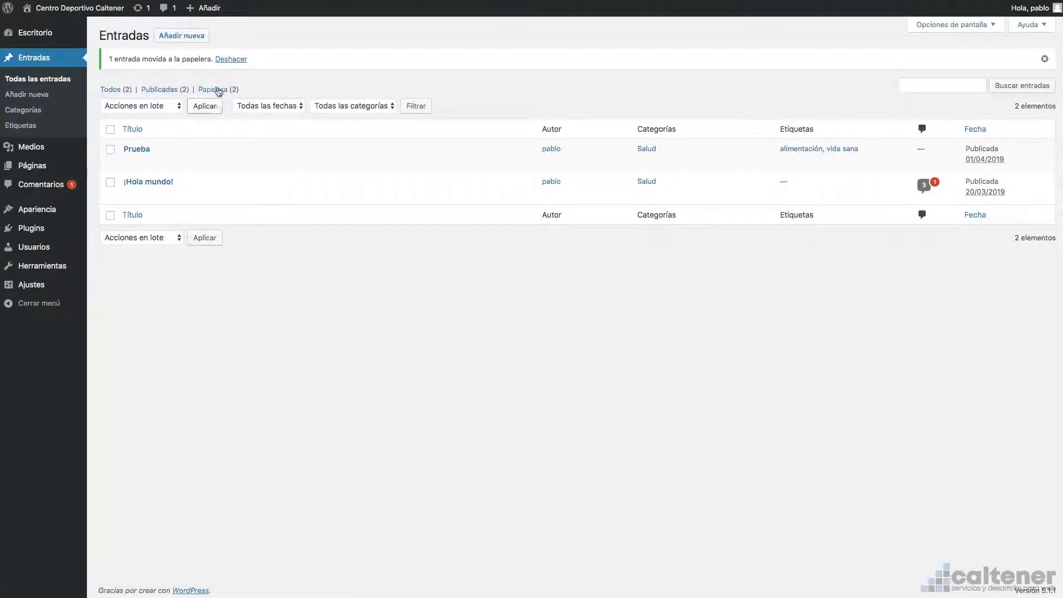
Restore the post Otra entrada from the trash
click(218, 89)
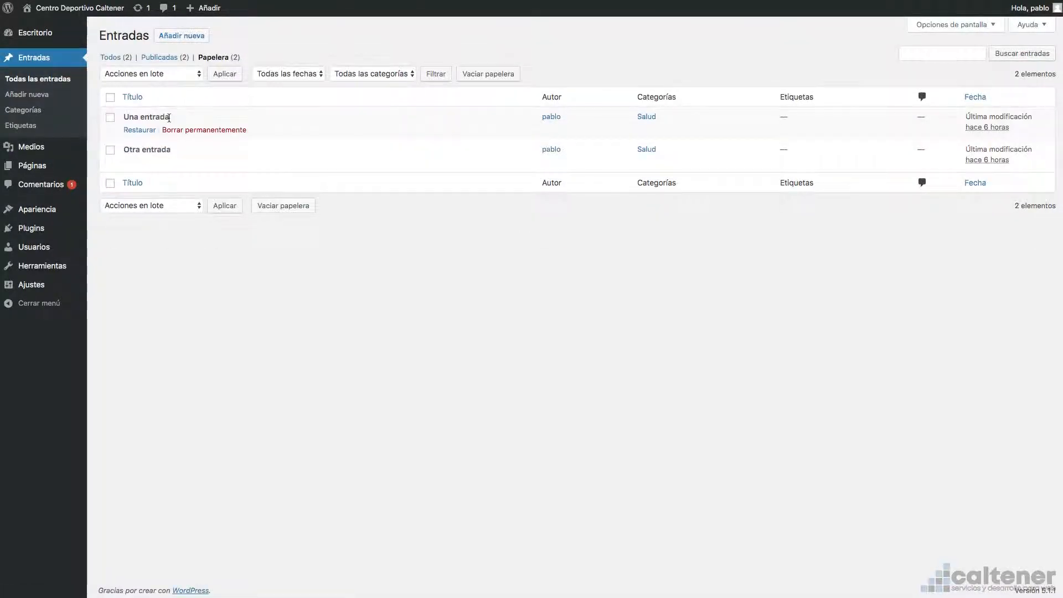
mouse_move(145, 159)
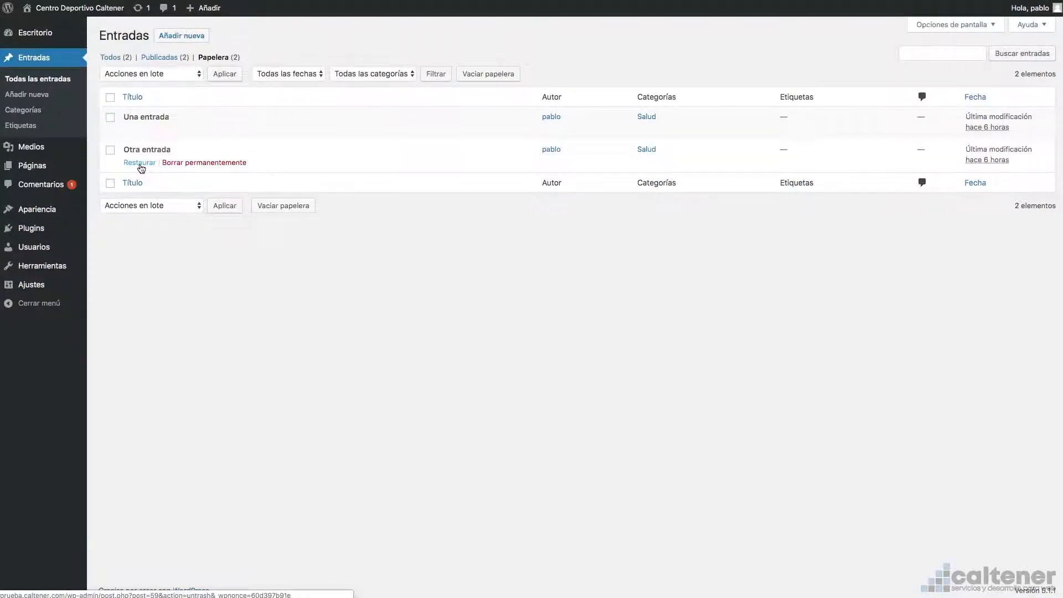
click(139, 164)
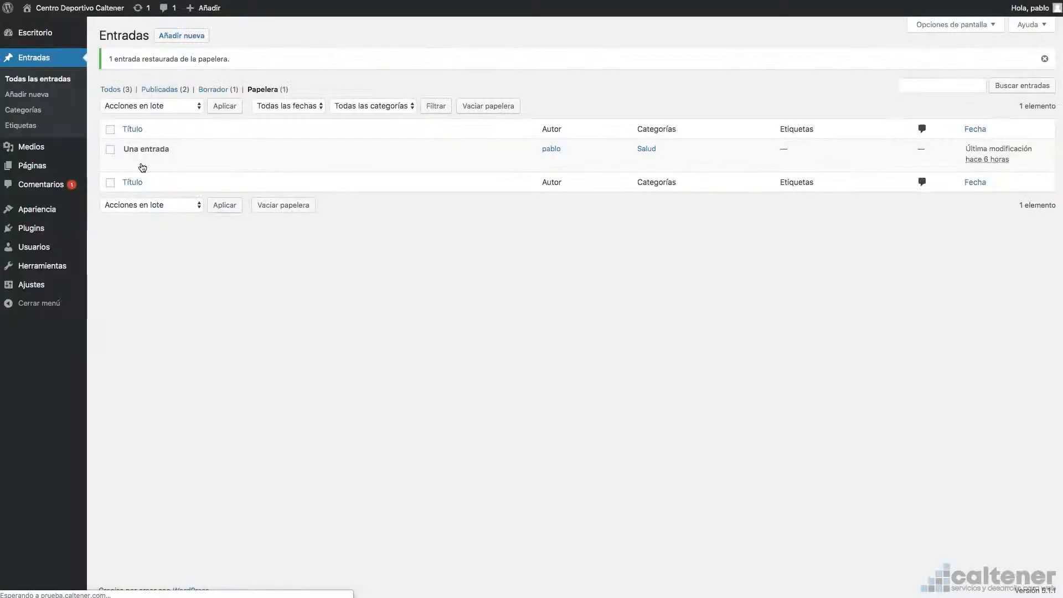
Show all posts and inspect the quick edit options of the Prueba post, closing them without changes
click(117, 91)
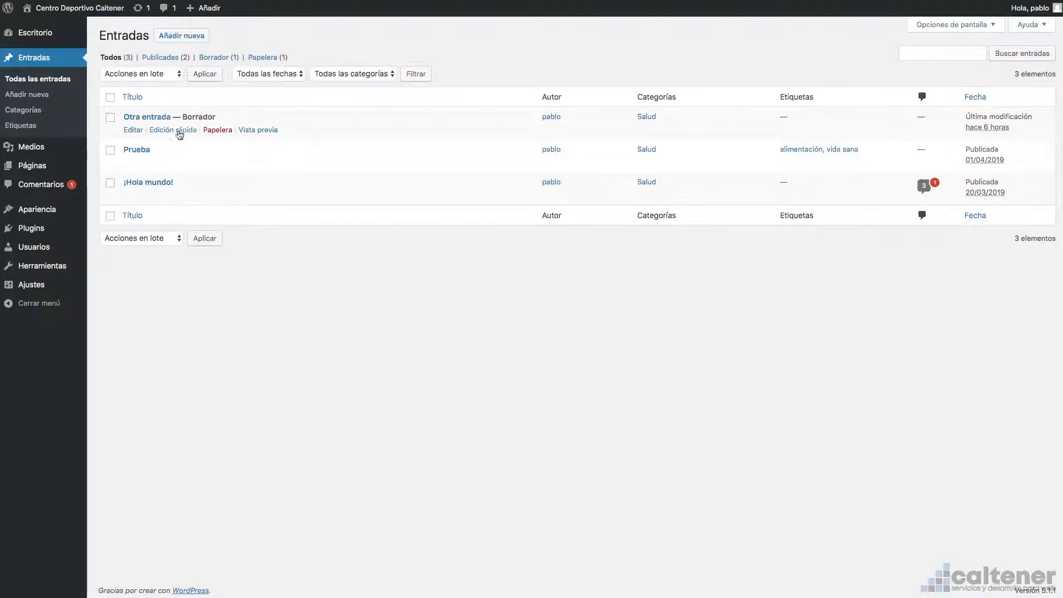
click(159, 162)
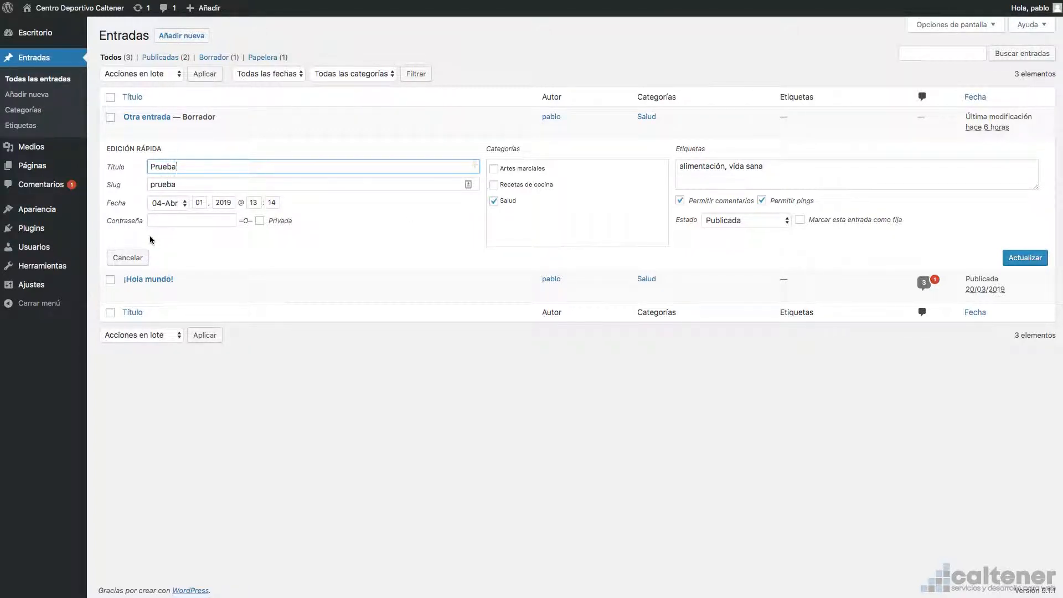
click(126, 257)
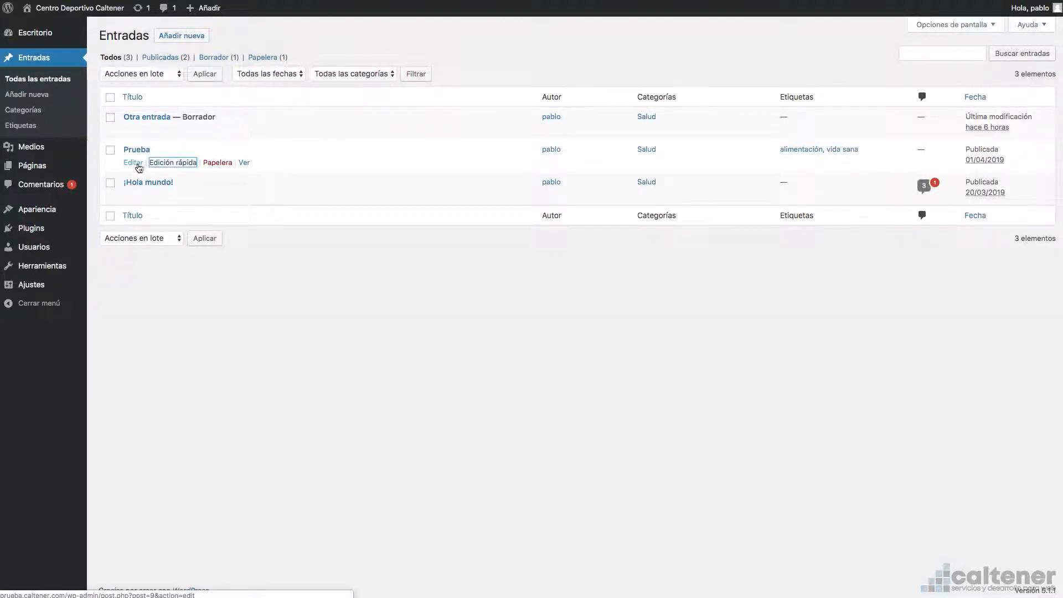
Create a new post titled "Pollo al horno" with the paragraph "Este es el texto de la entrada." and save it as a draft
click(181, 38)
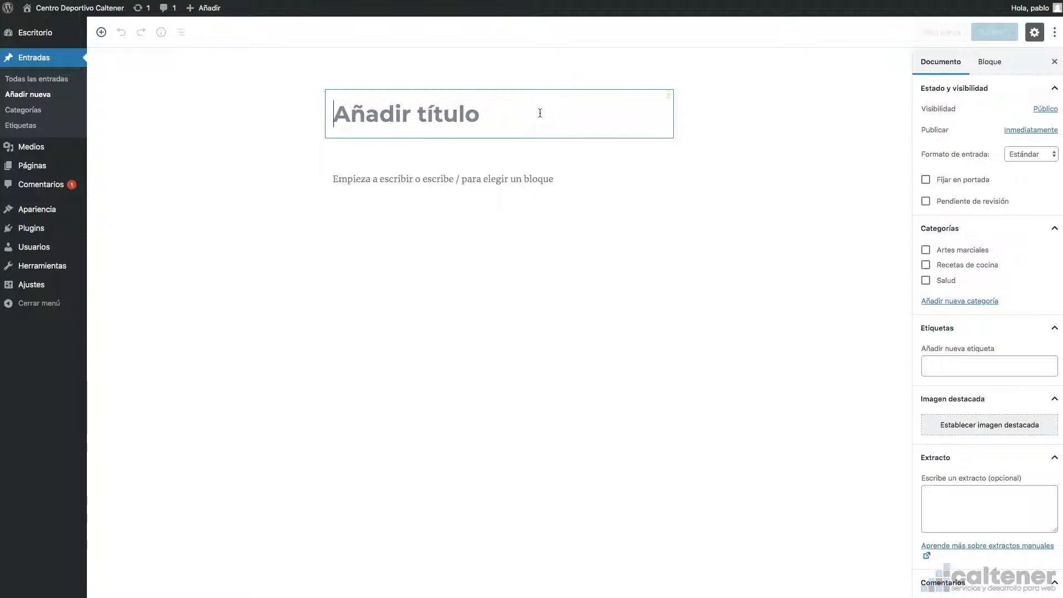
text(Pollo)
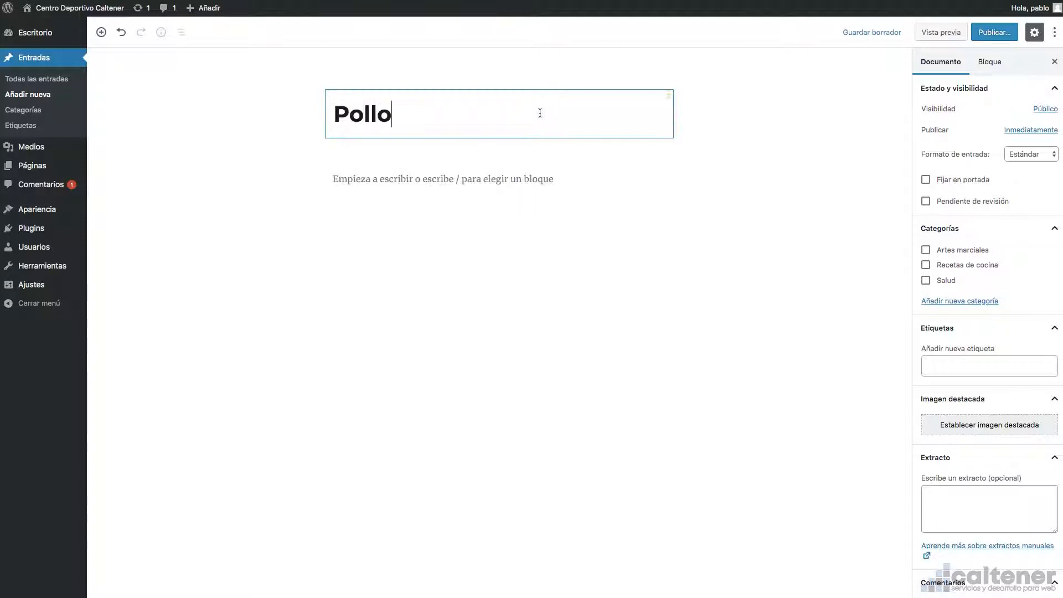
text( al horno)
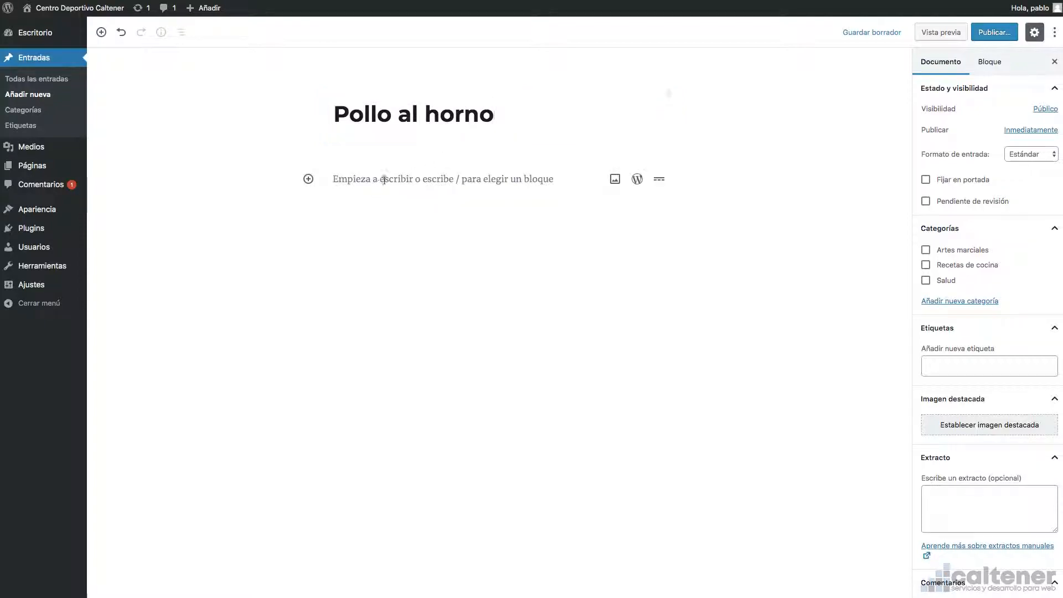
click(384, 180)
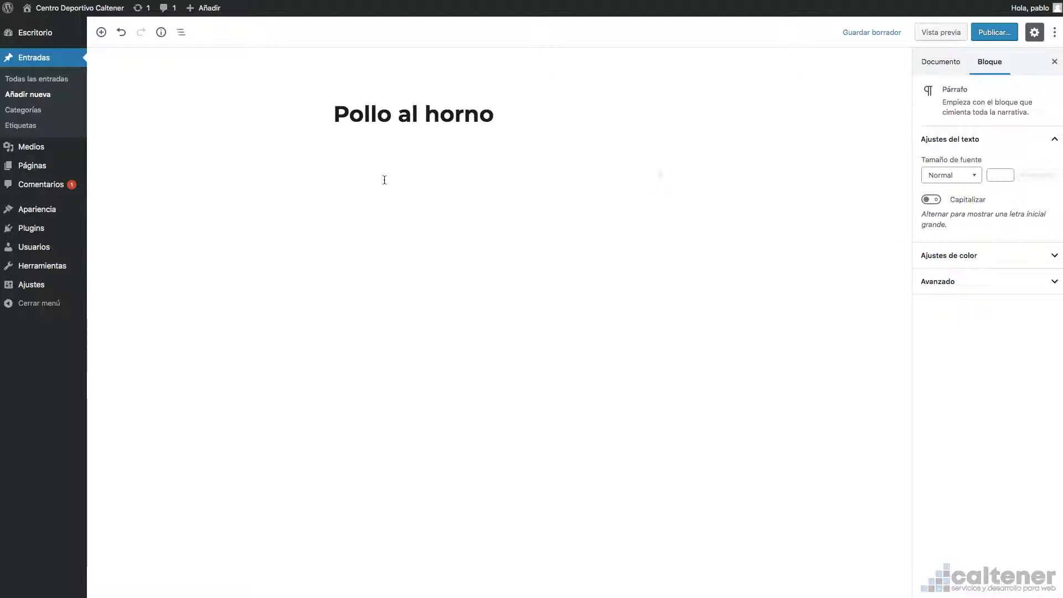
text(Este es el texto de la entrada.)
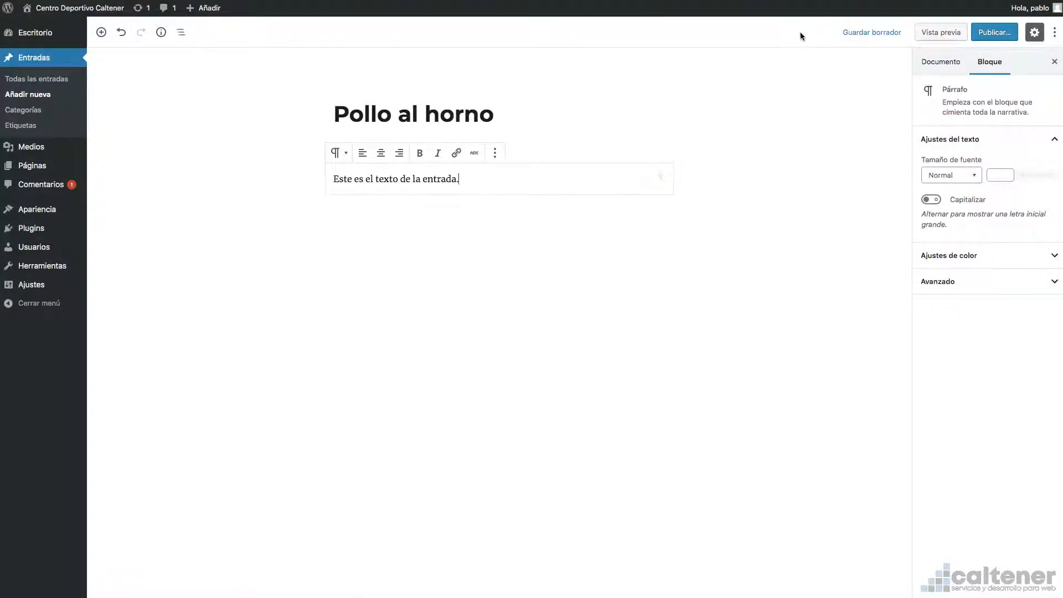
click(865, 35)
Append "Más texto." to the post's paragraph and save the draft again
click(518, 175)
text(A)
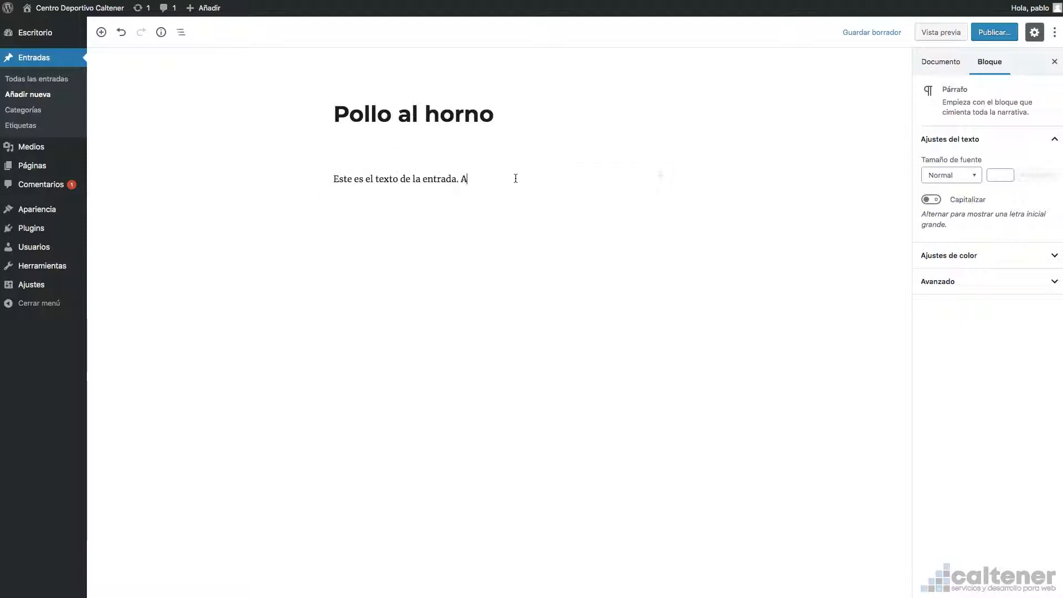
key(BackSpace)
text(Más texto.)
click(872, 34)
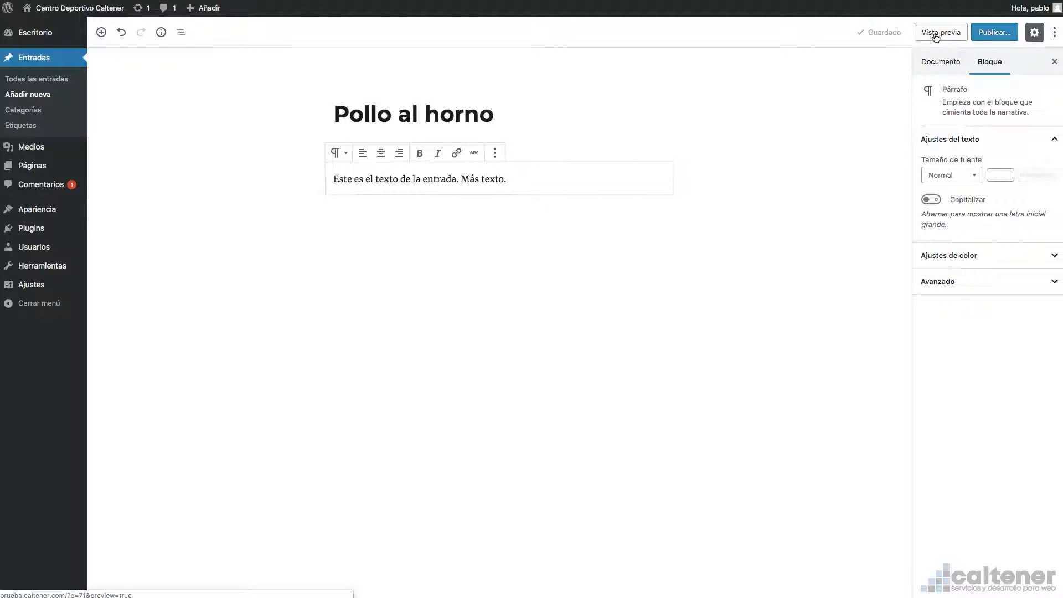
Preview the Pollo al horno draft on the public site, close the preview, and show the post's document settings
click(937, 34)
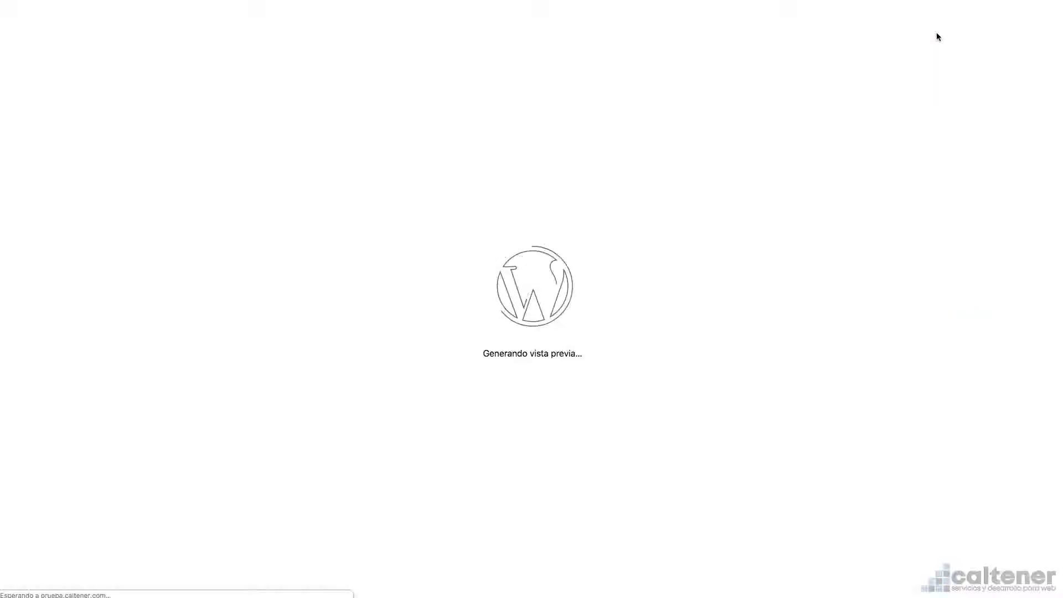
scroll(490, 238, down, 5)
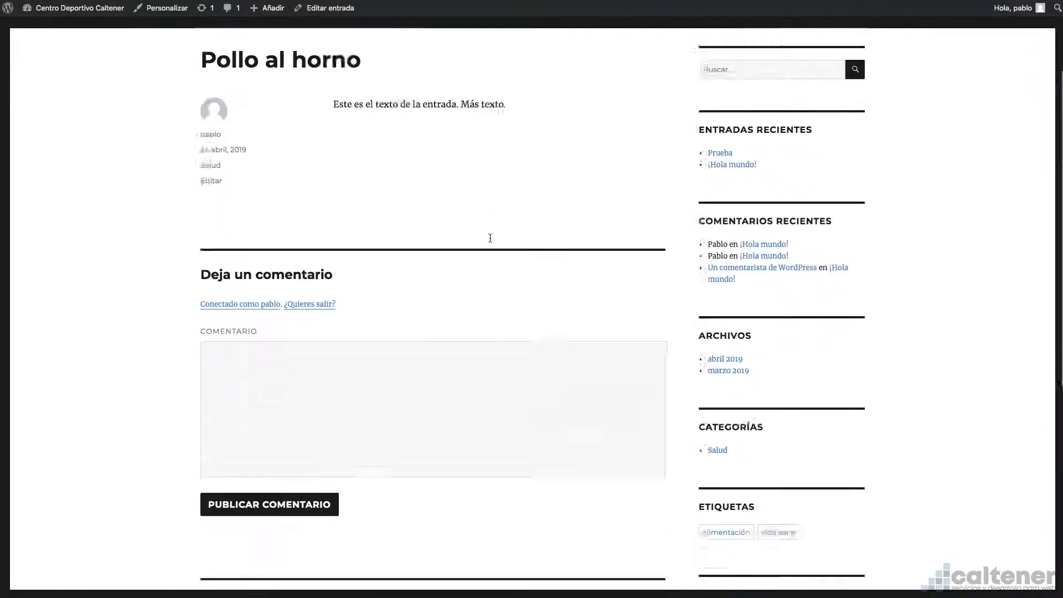
scroll(490, 238, up, 4)
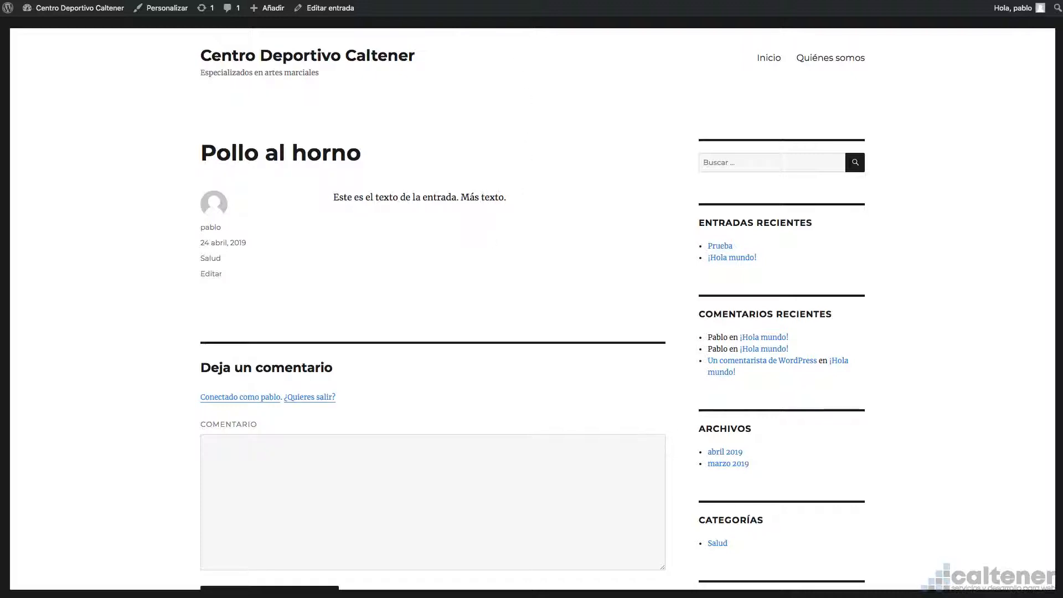
key(ctrl+w)
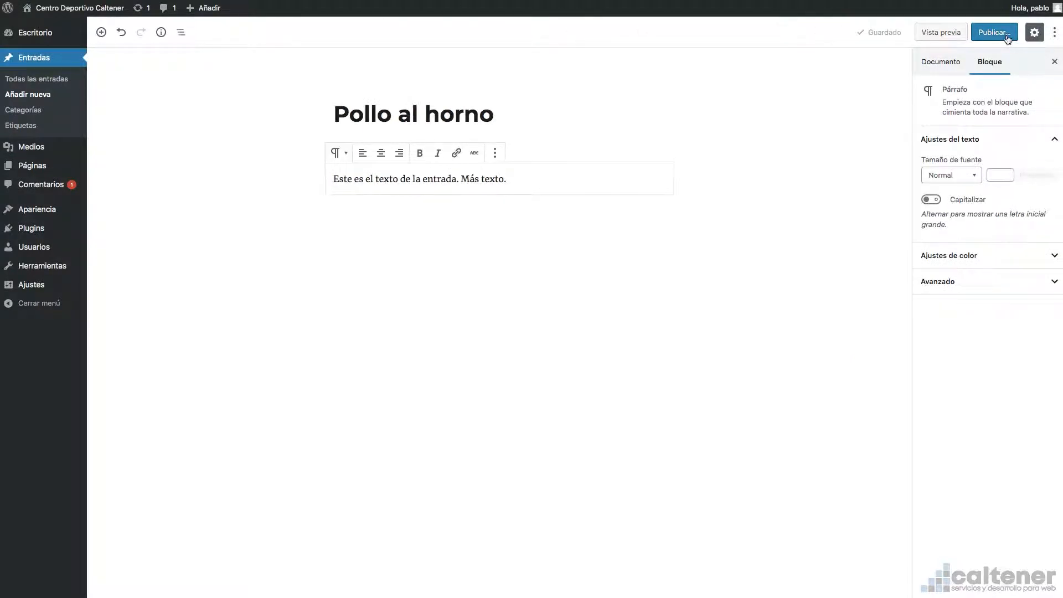
click(951, 60)
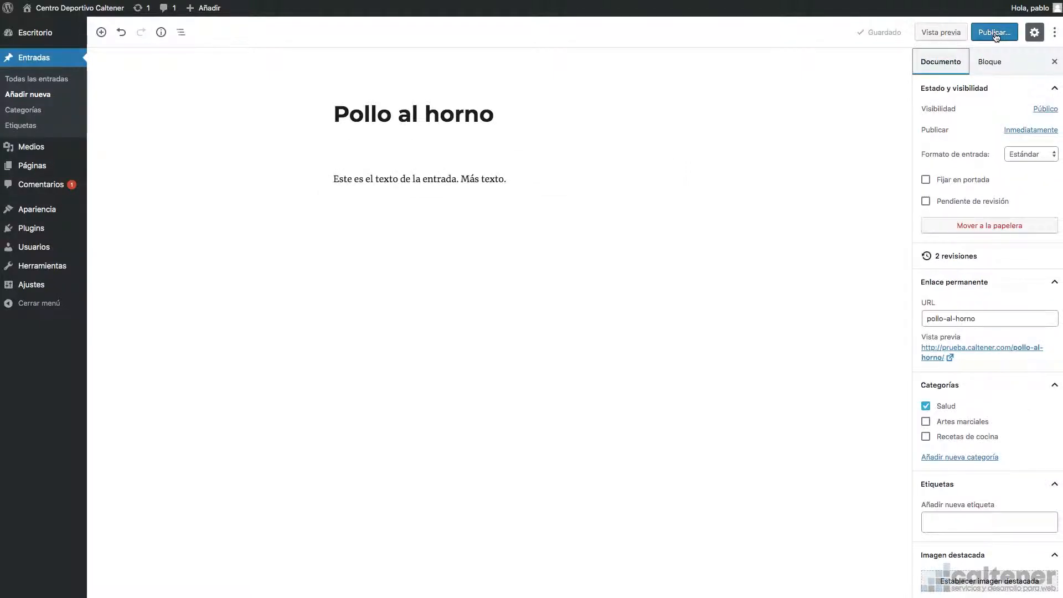
Hide the editor's settings sidebar and show it again
click(1029, 33)
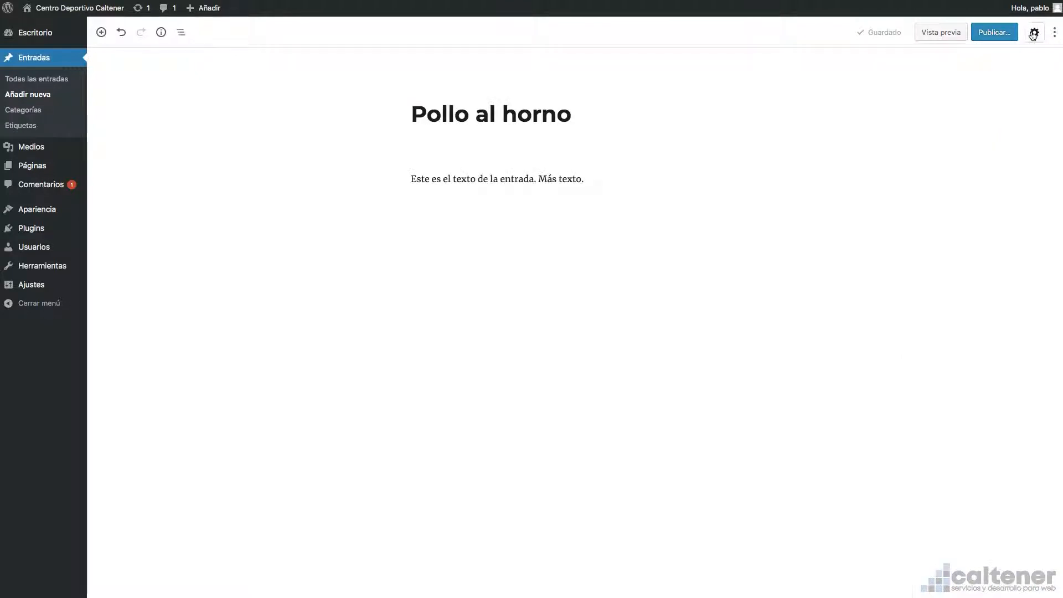
click(1030, 33)
click(1033, 34)
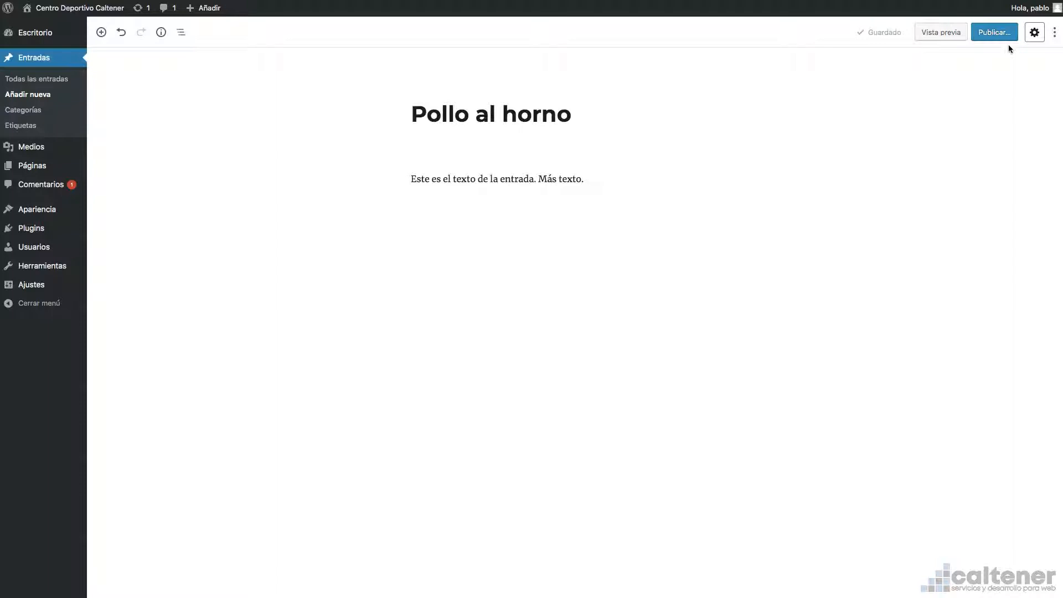
click(1033, 32)
Turn on the editor's focus mode (Modo de enfoque) and switch it off again
click(1054, 34)
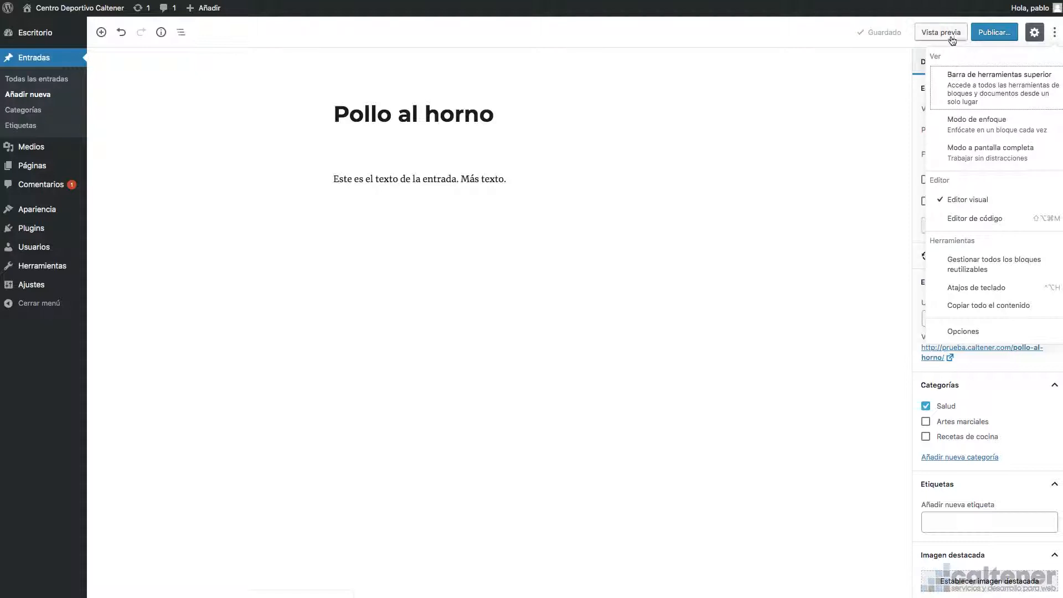
click(989, 133)
click(1053, 37)
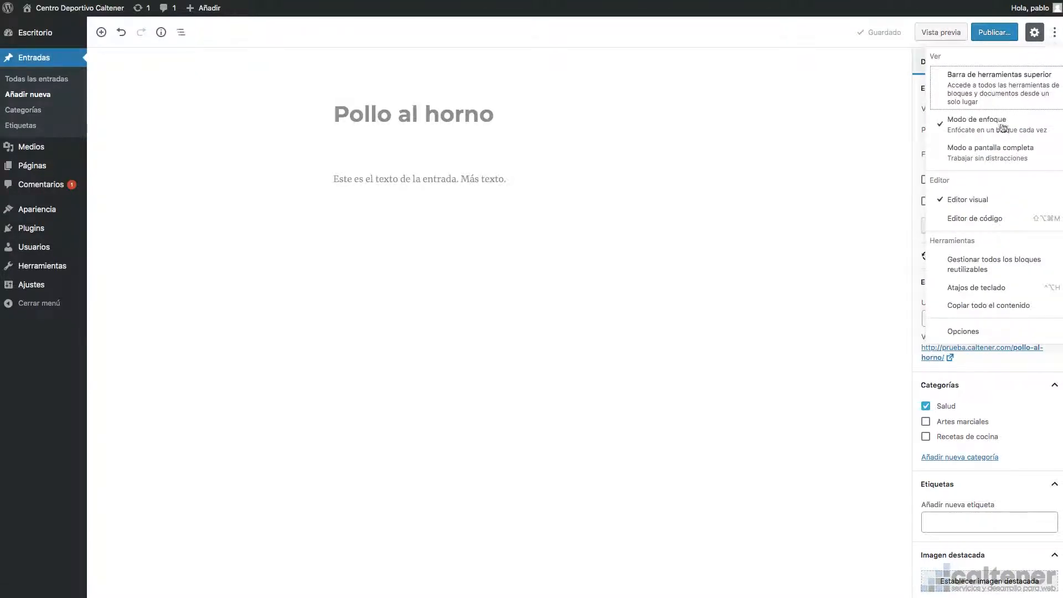
click(986, 122)
Switch the editor to full-screen mode and back, and look over the remaining editor view and tool options
click(1053, 36)
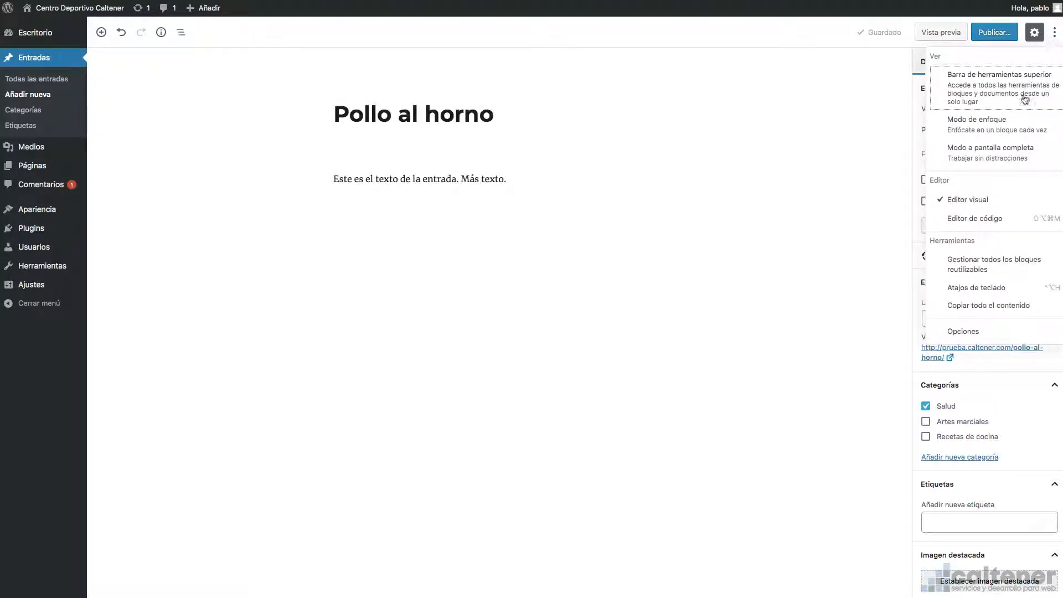
click(992, 145)
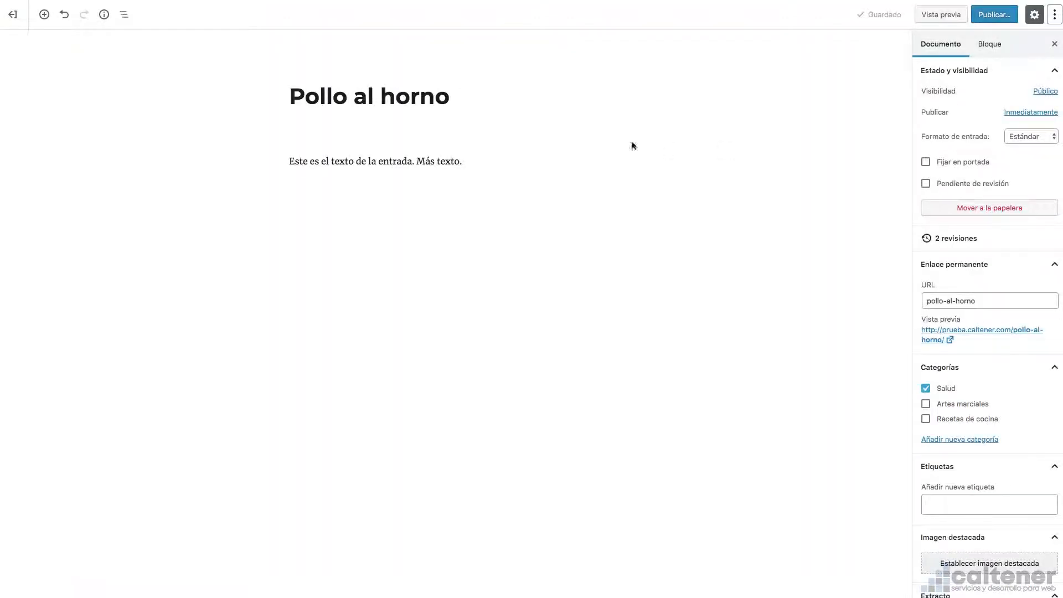
click(1053, 14)
click(1001, 133)
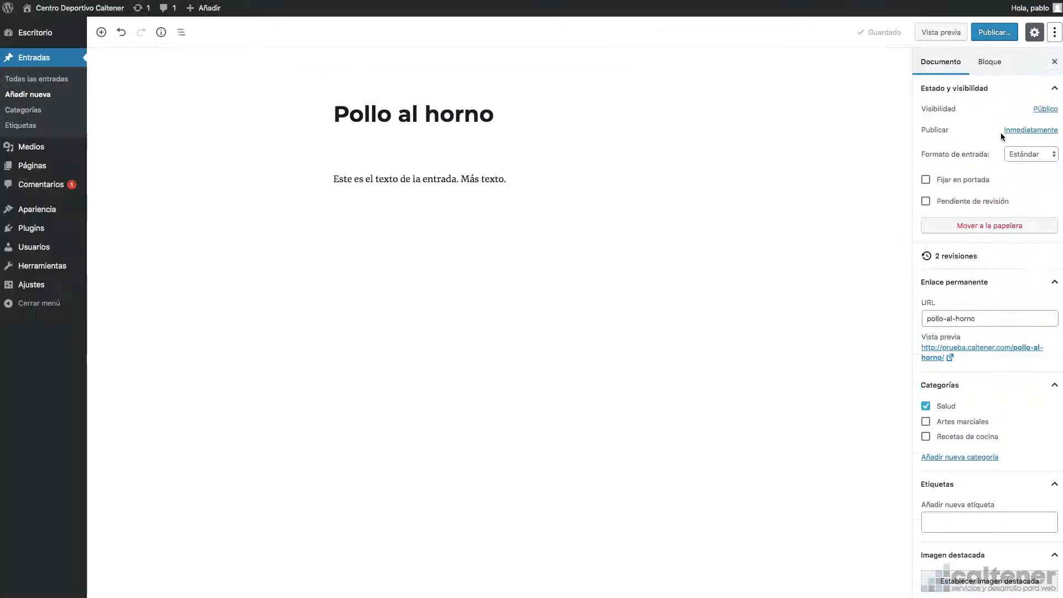
click(1054, 32)
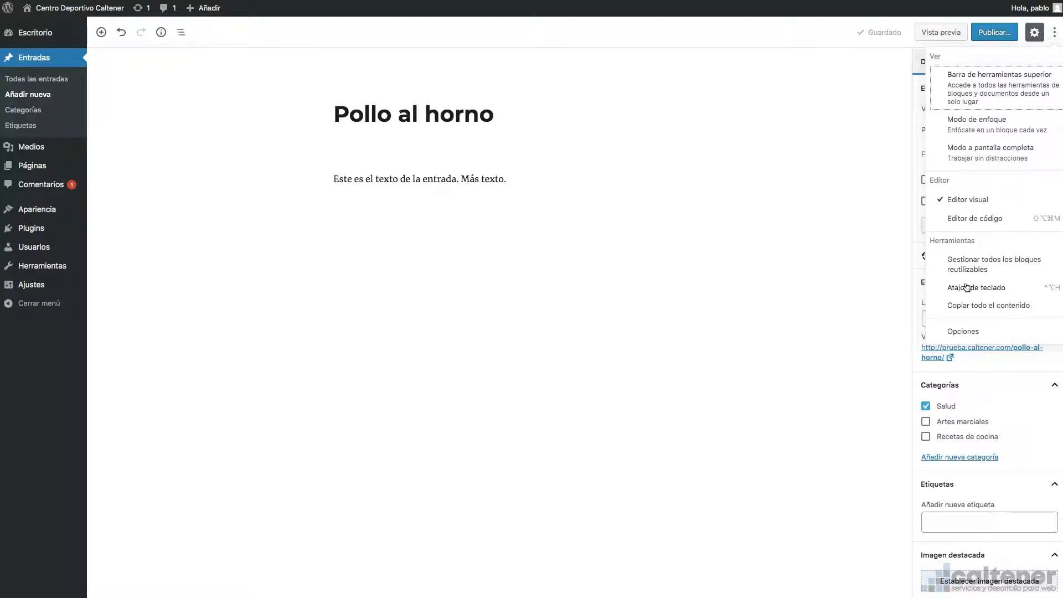
click(822, 121)
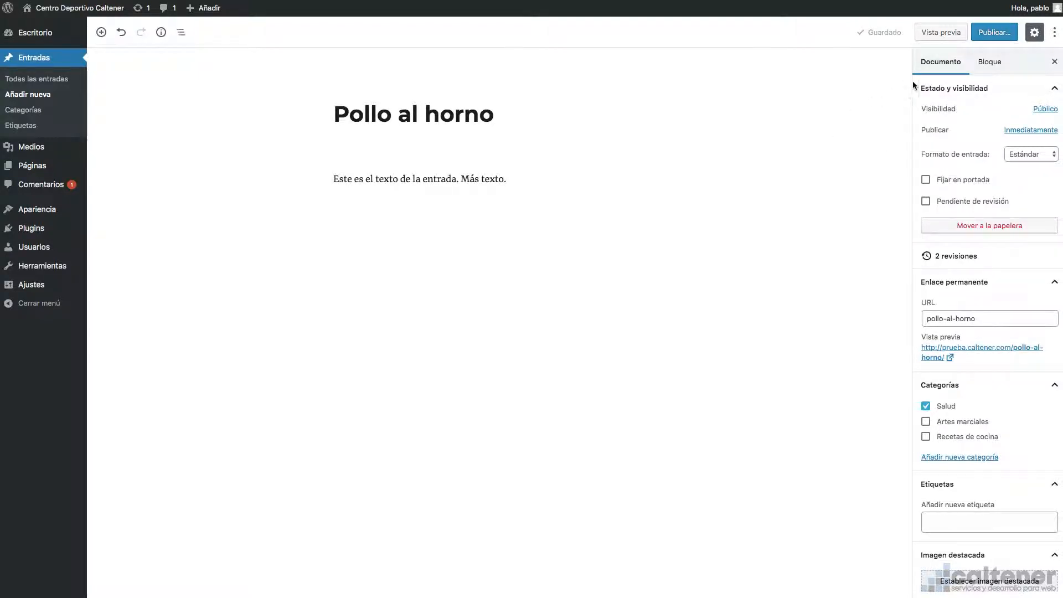
Examine the block settings with no block selected and for the post's paragraph, and return to the document settings
click(989, 63)
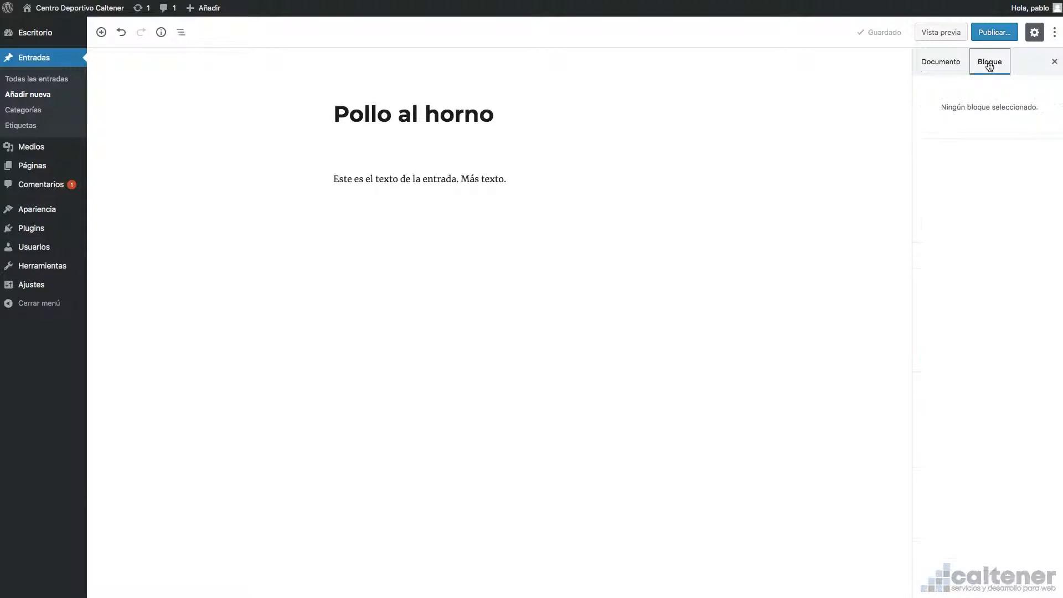
click(952, 65)
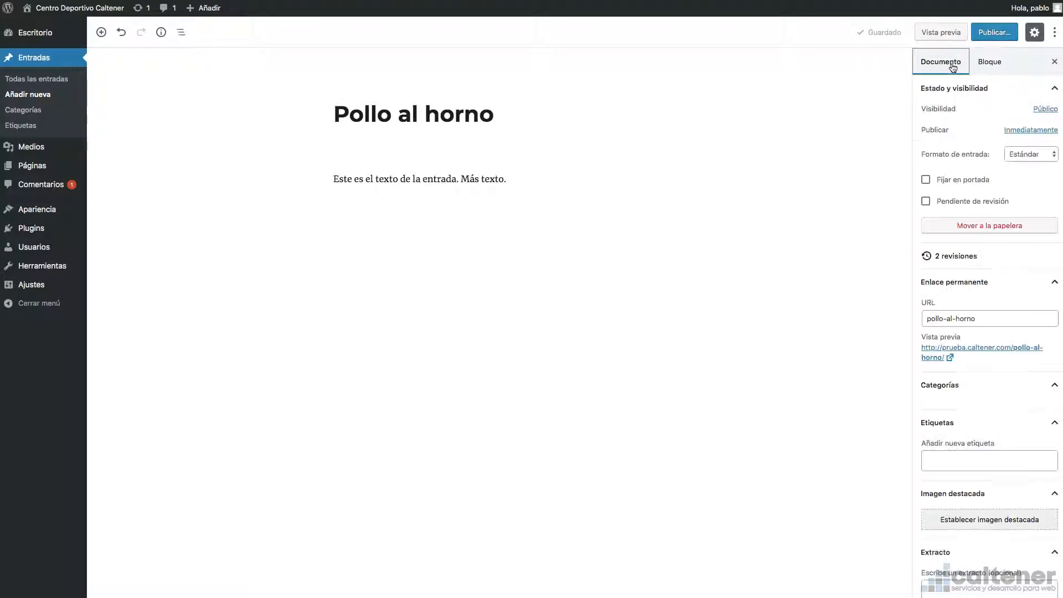
click(360, 178)
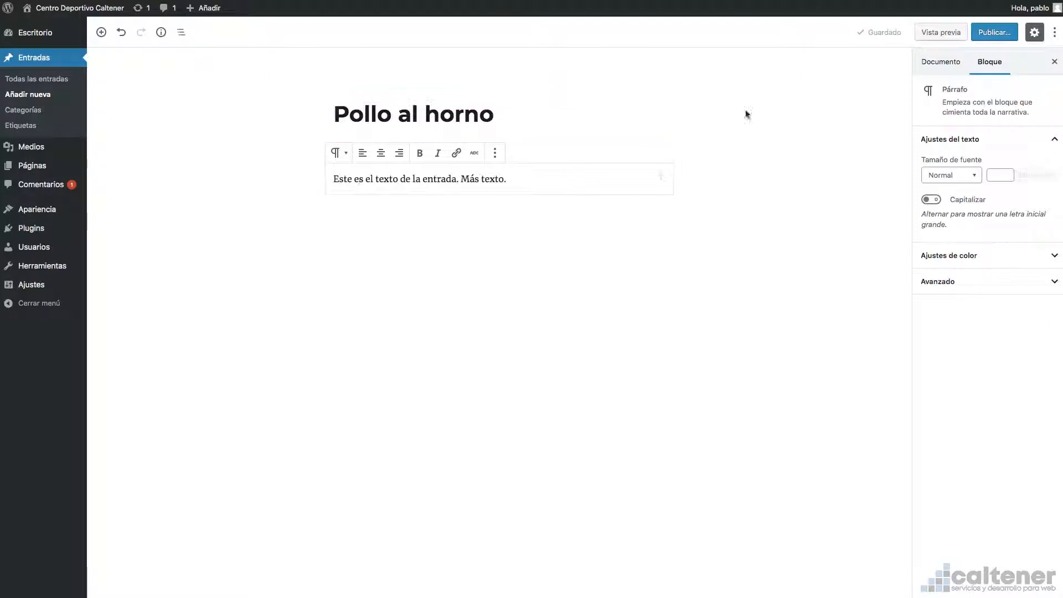
click(933, 63)
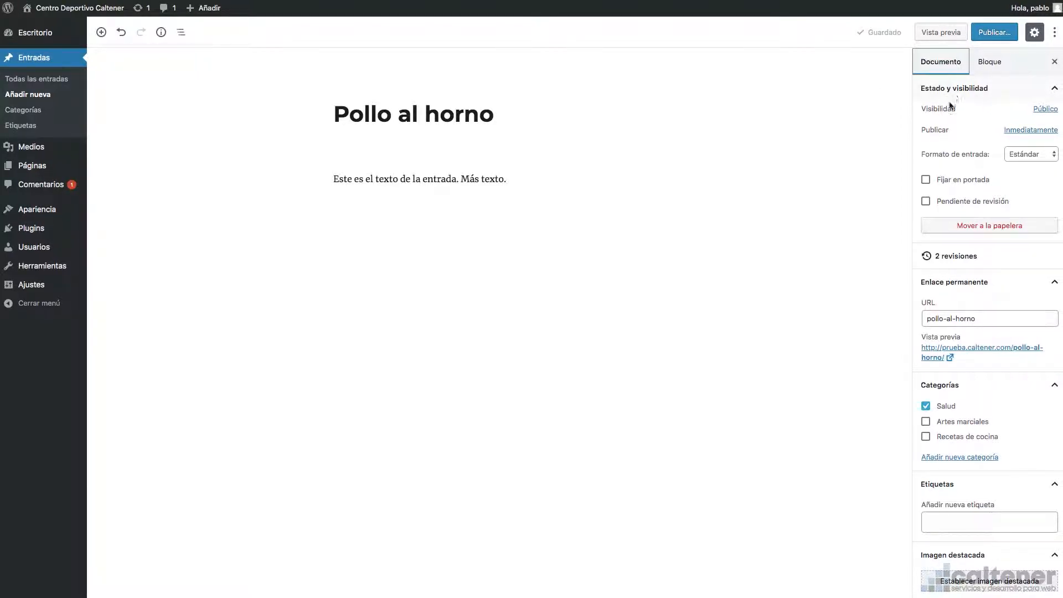
Try password protection as the post's visibility, set it back to Público, and close the visibility options
click(1043, 110)
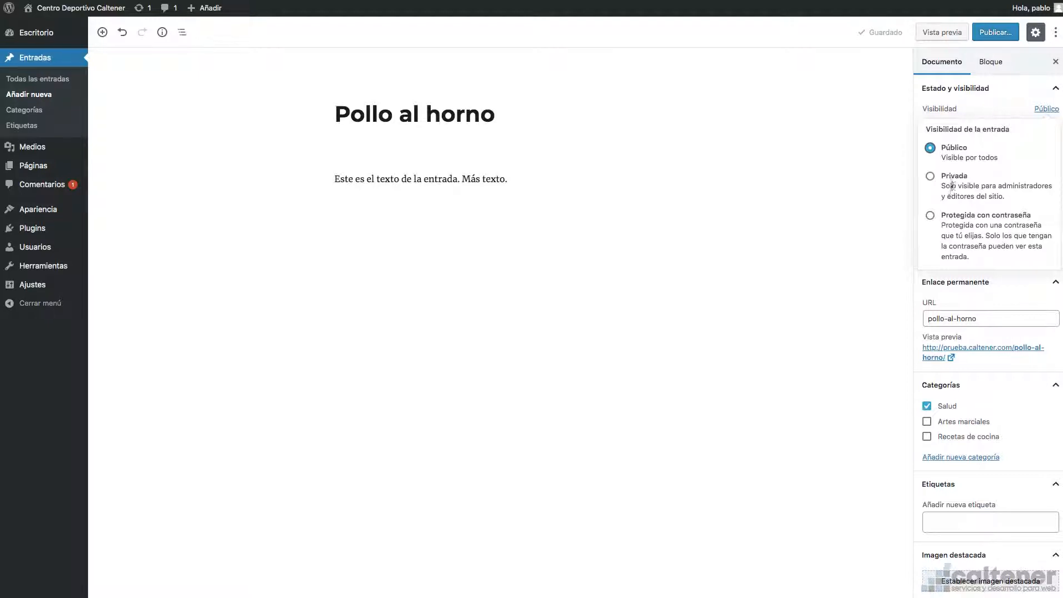
click(929, 216)
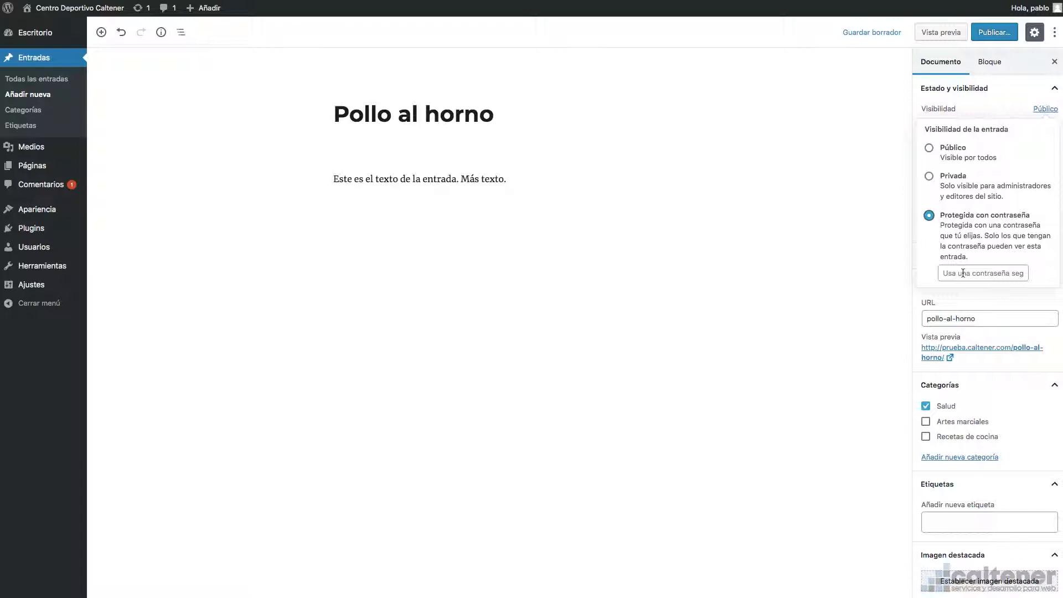
click(929, 148)
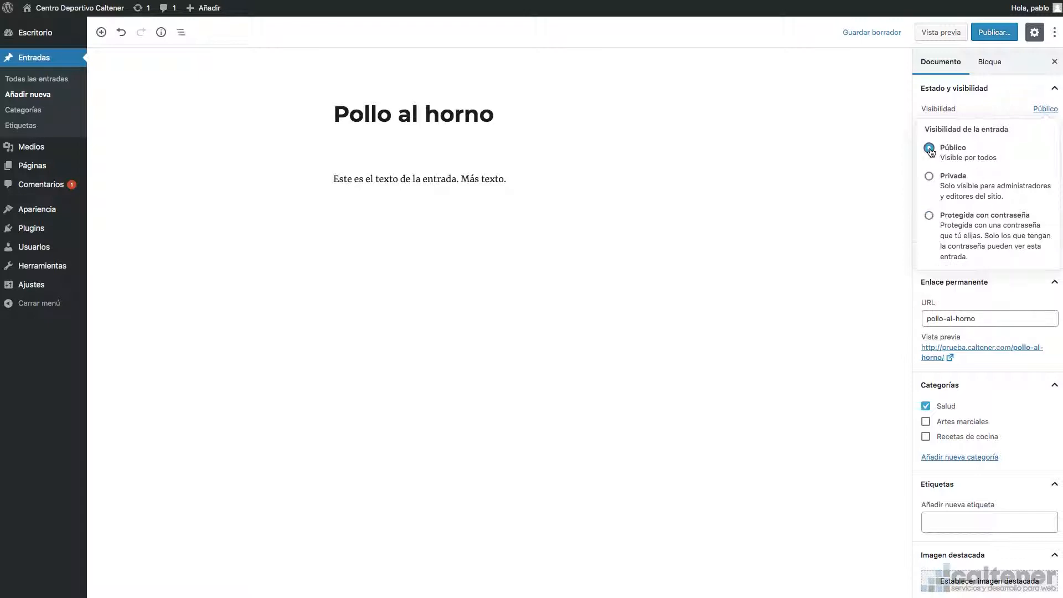
click(1052, 109)
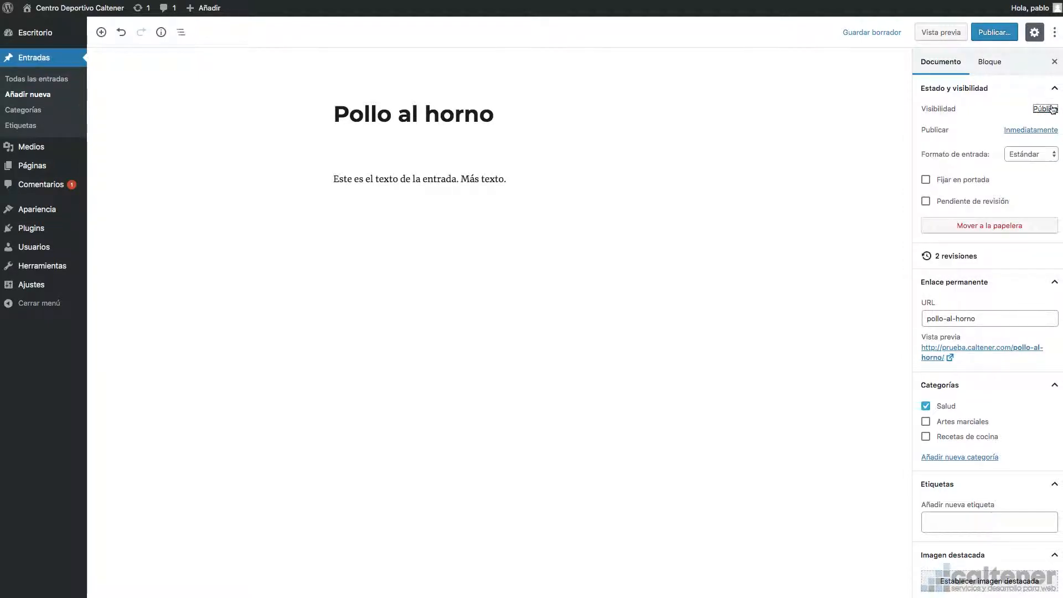
Examine the publication date calendar and the available post formats, keeping the Estándar format
click(1029, 130)
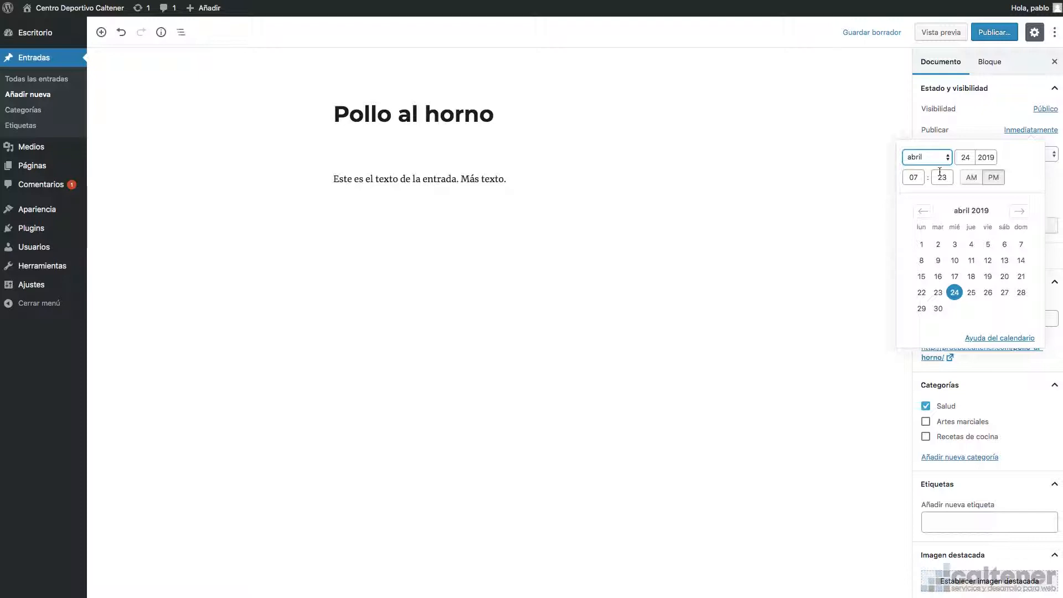
click(969, 130)
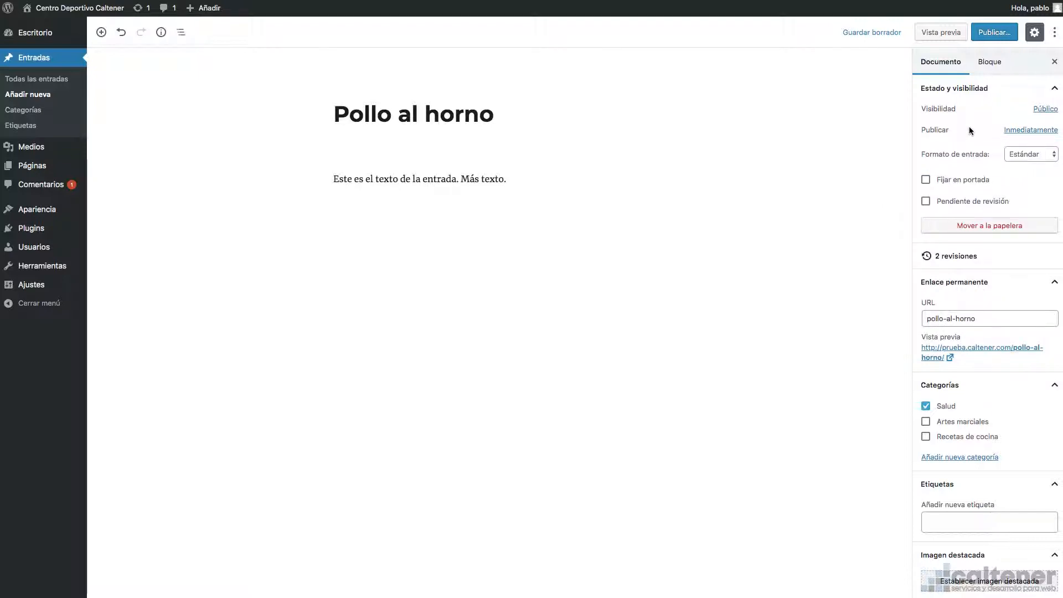
click(1043, 132)
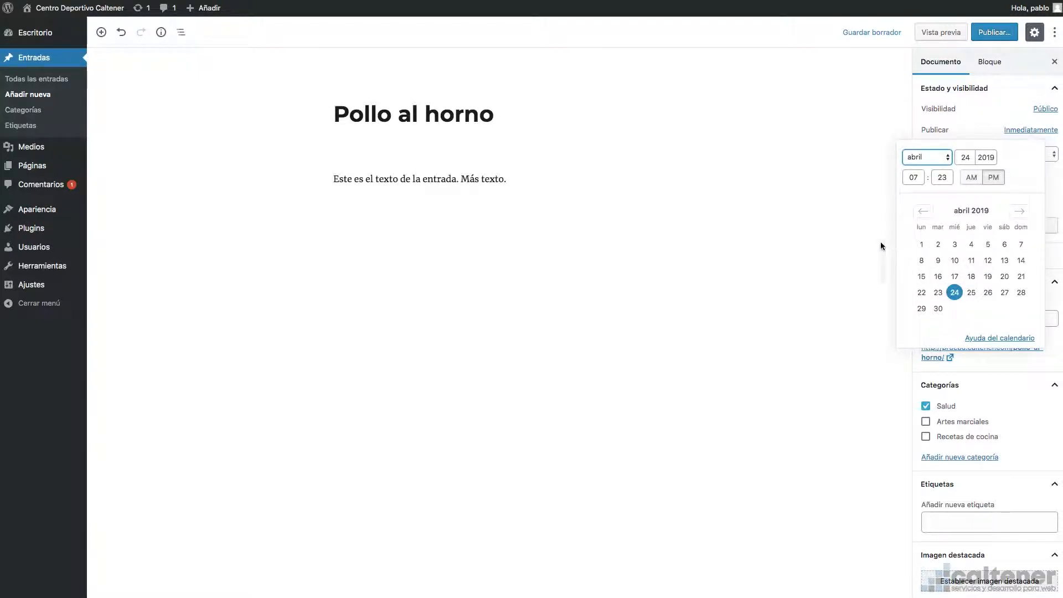
click(865, 241)
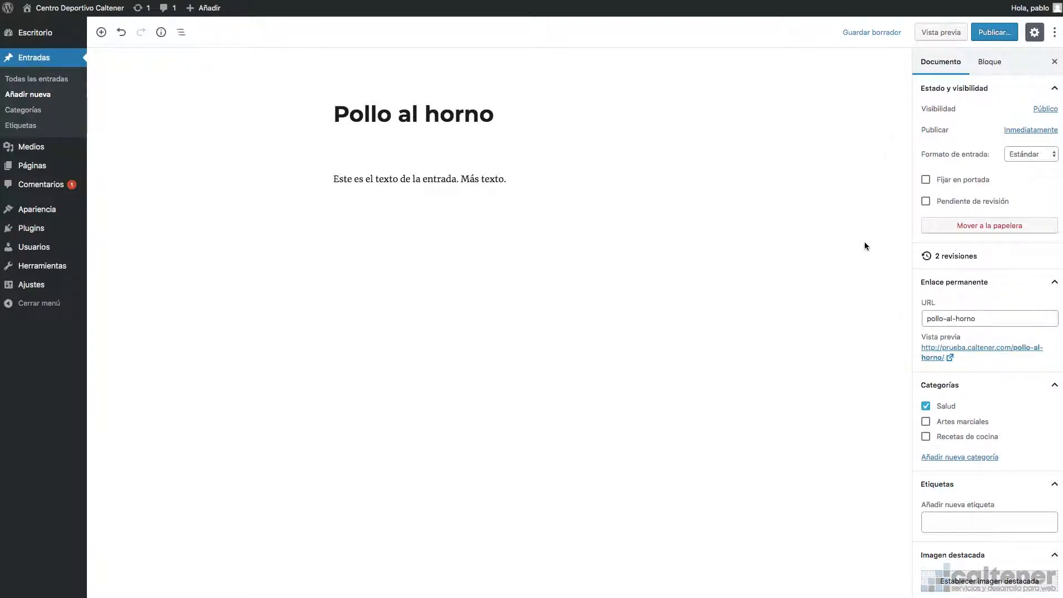
click(1007, 157)
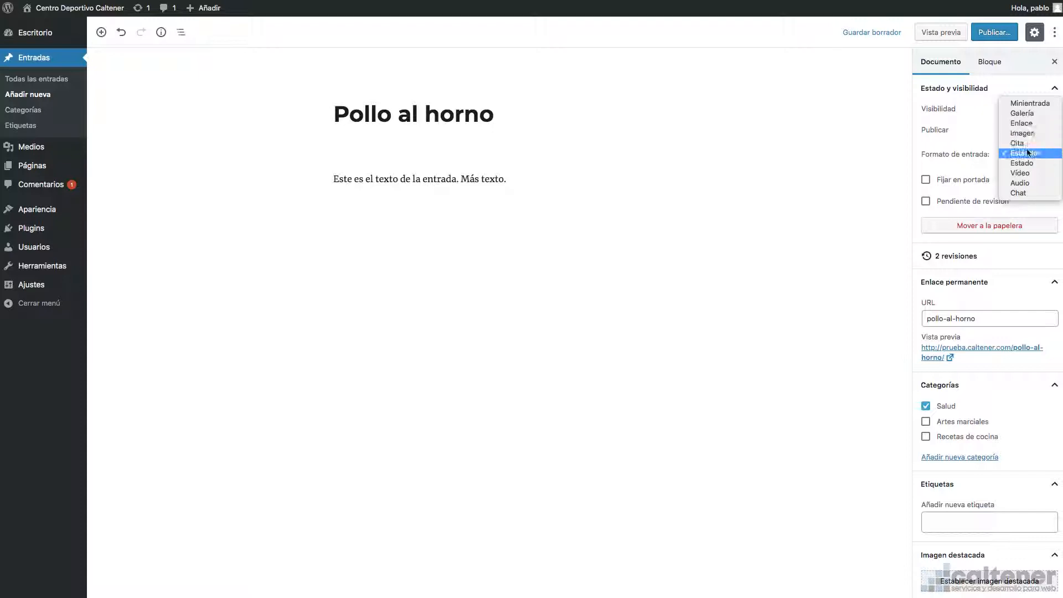
click(1029, 153)
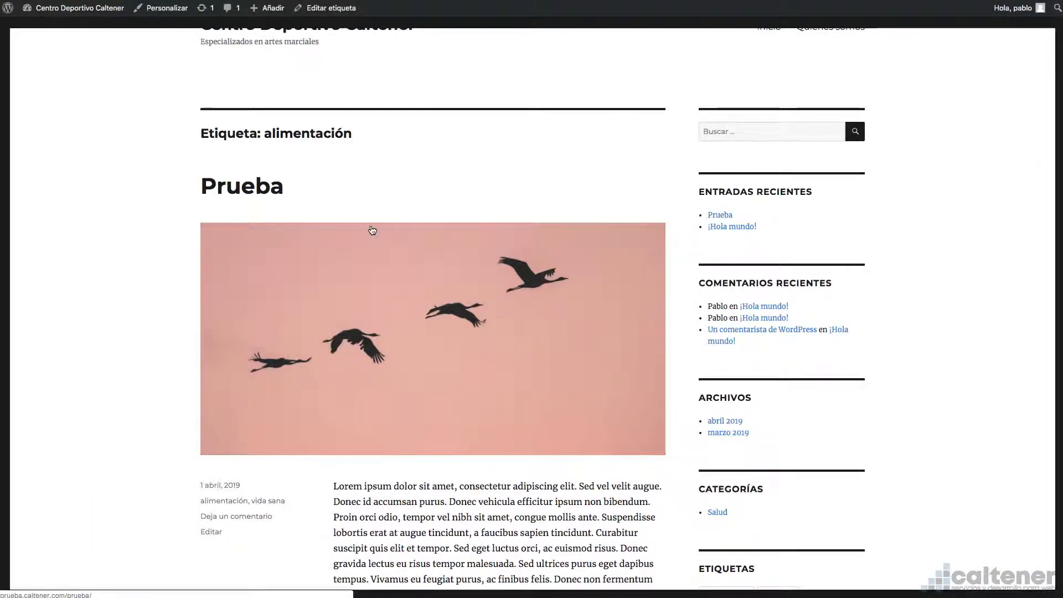
Look through the alimentación tag archive on the public site and open the site's home page
scroll(401, 223, down, 7)
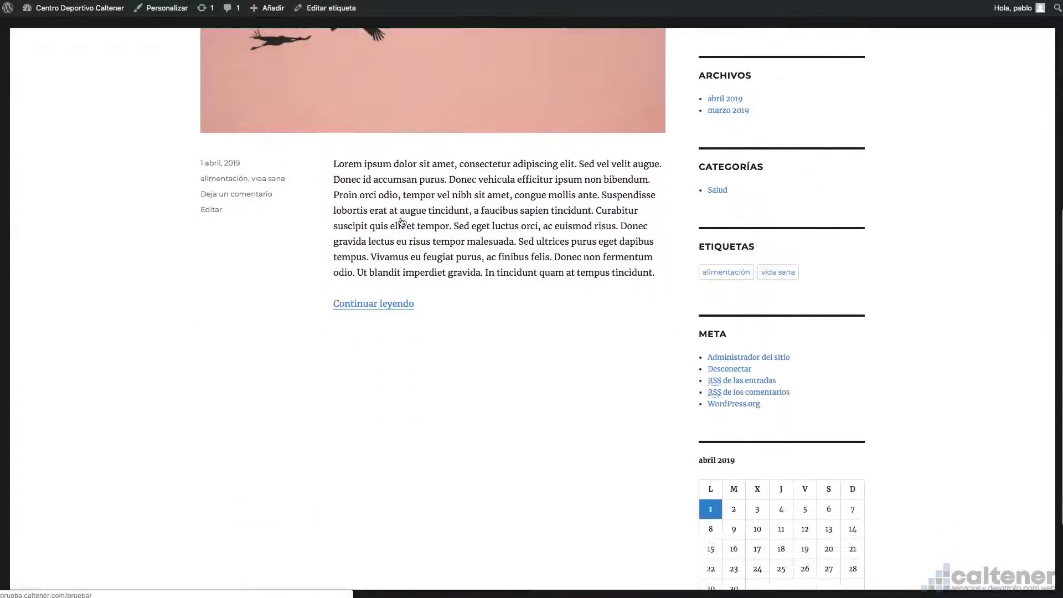
scroll(402, 223, up, 8)
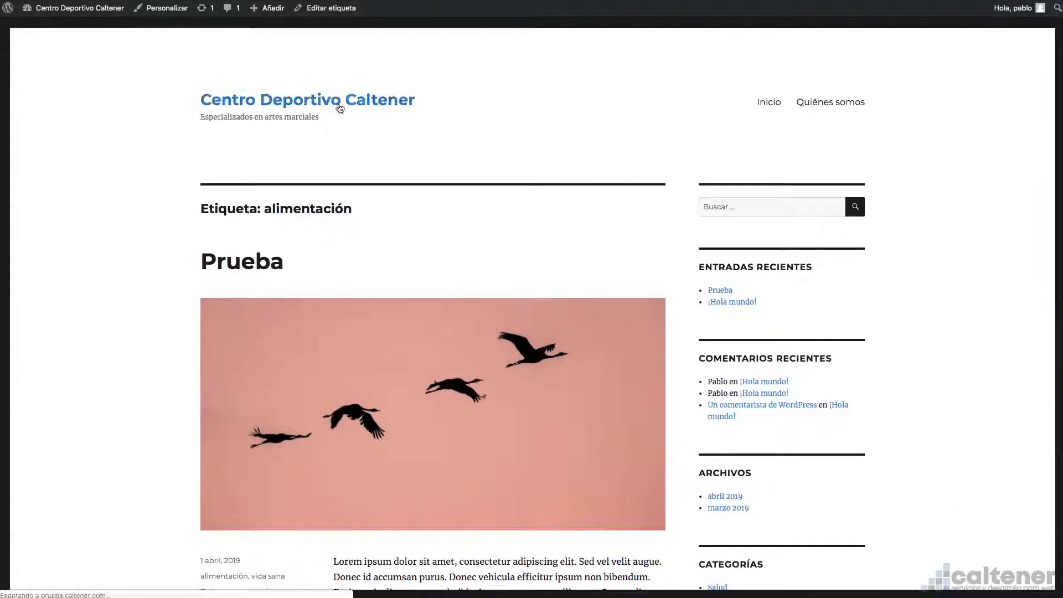
click(340, 107)
scroll(425, 280, down, 10)
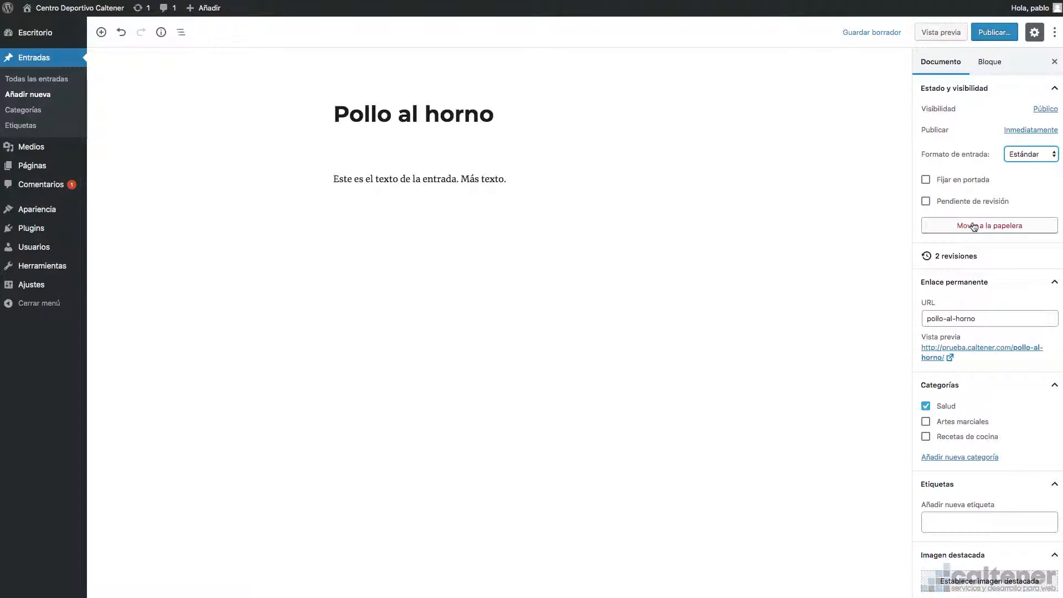
Save the Pollo al horno draft and open its revisions for comparison
click(949, 257)
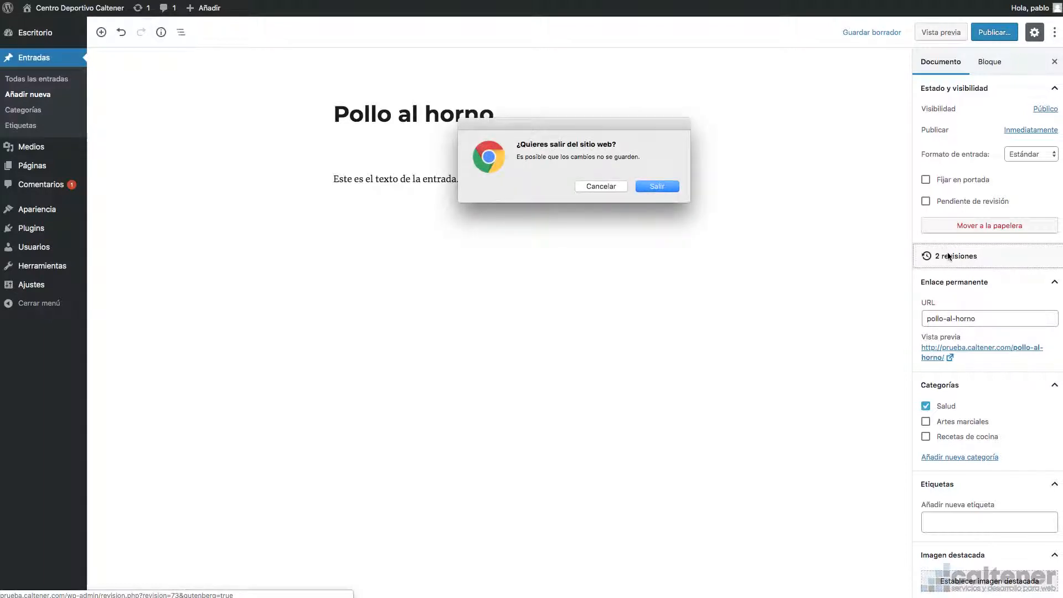
click(602, 187)
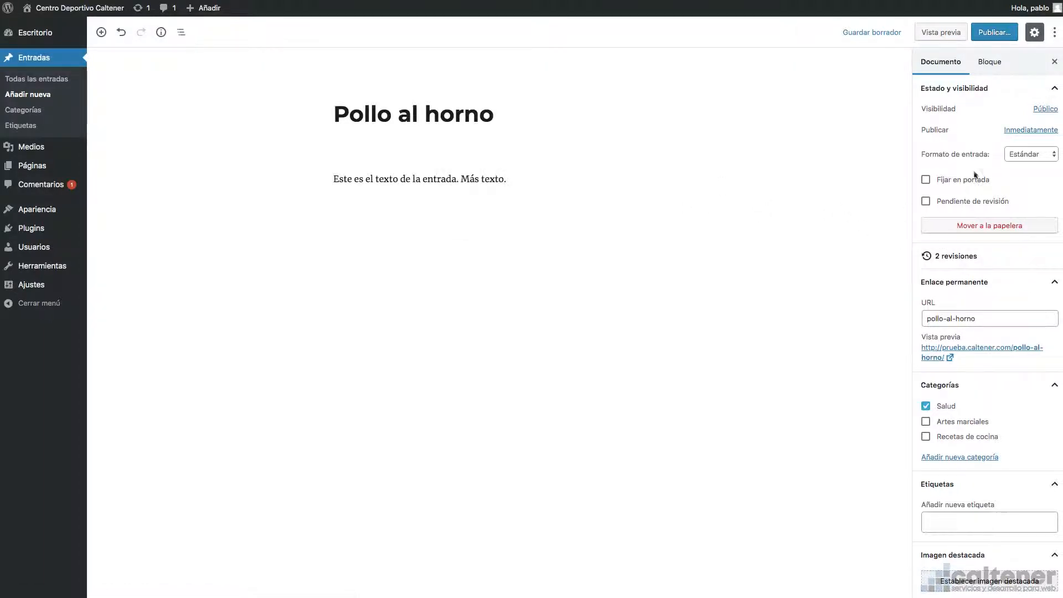
click(879, 33)
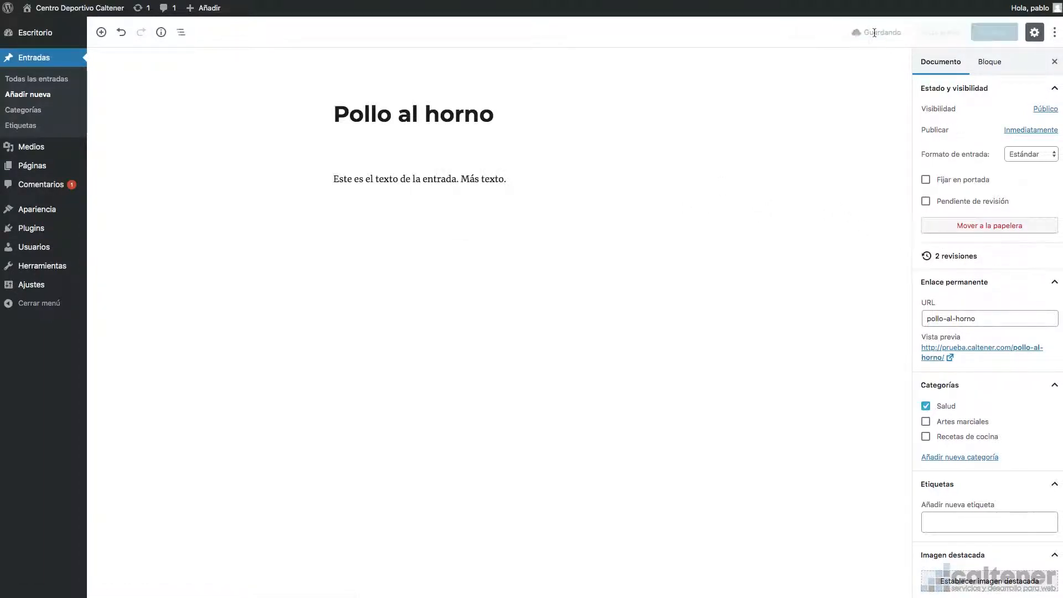
click(953, 257)
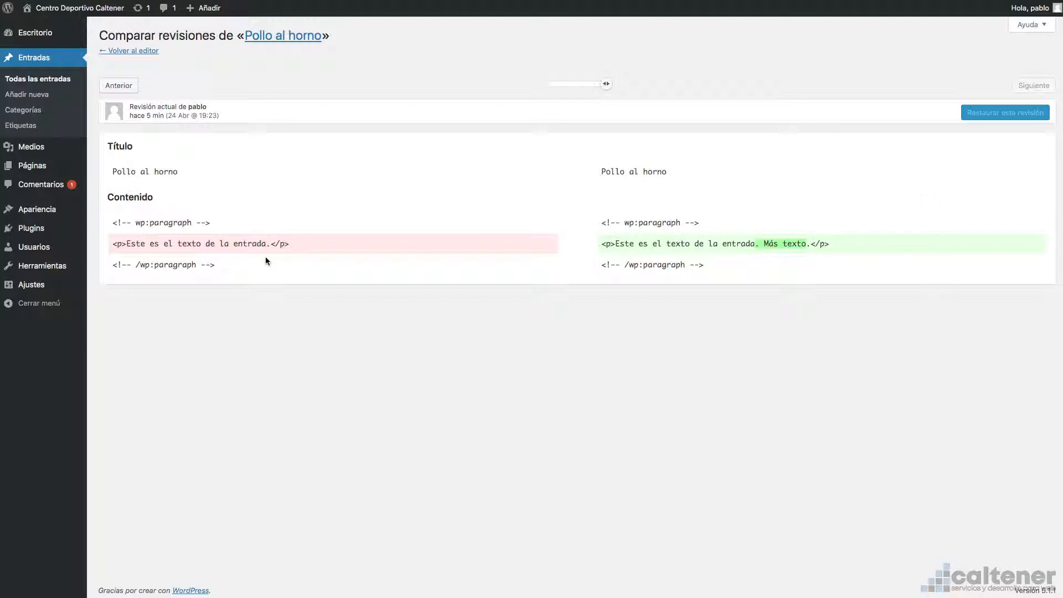
Compare the paragraph text between the post's revisions, show the earliest revision, and return to the editor
drag(126, 243, 270, 243)
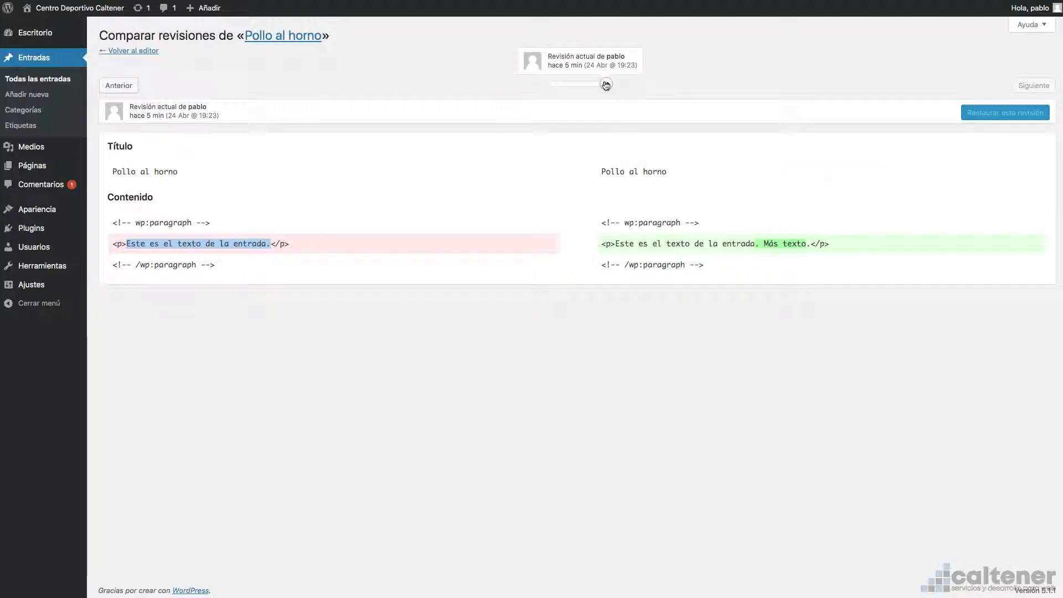
drag(606, 84, 571, 90)
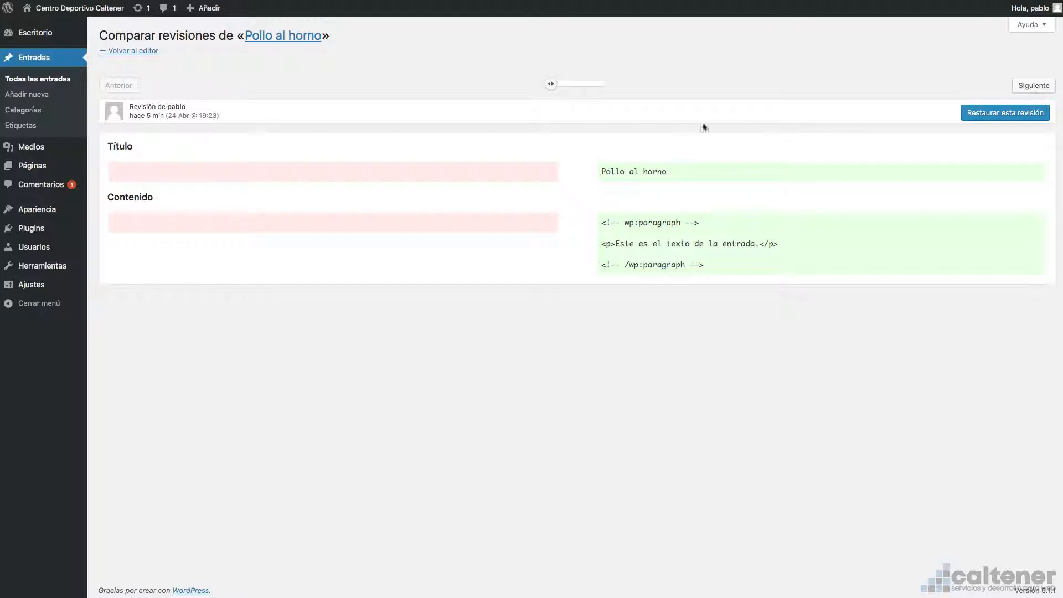
click(141, 51)
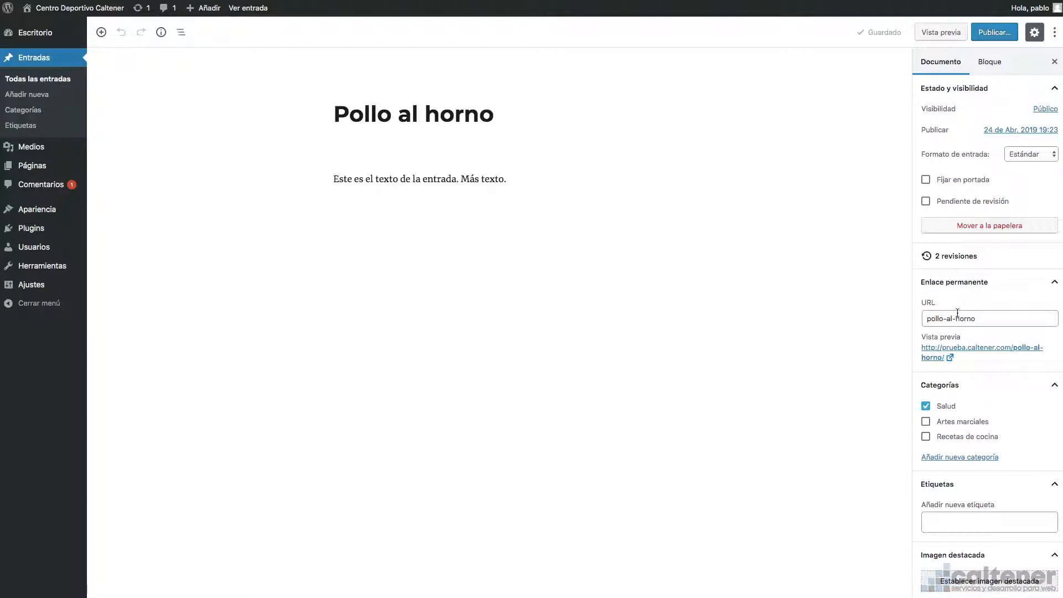
Examine the post's permalink settings, placing the text cursor at the end of the URL slug
drag(976, 319, 930, 320)
click(941, 320)
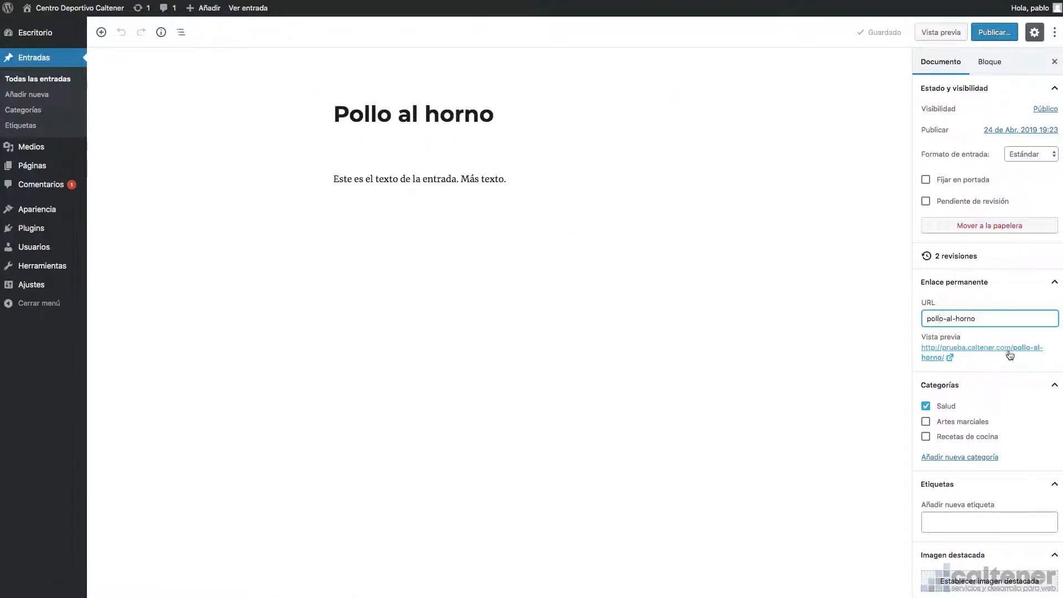
click(979, 320)
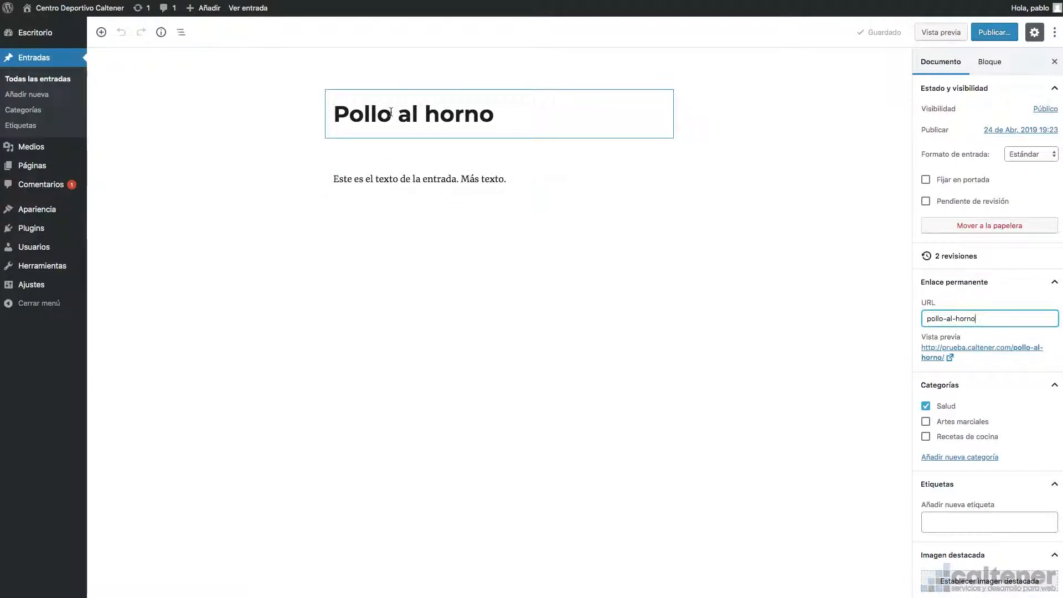
Assign the Pollo al horno post to the Recetas de cocina category in addition to Salud
scroll(930, 313, down, 5)
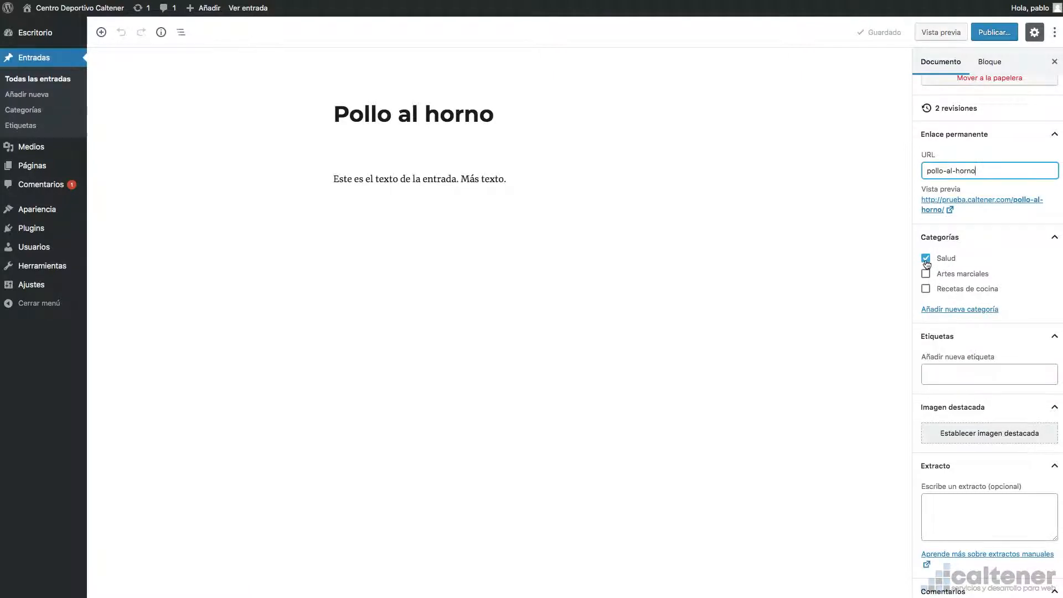
click(925, 289)
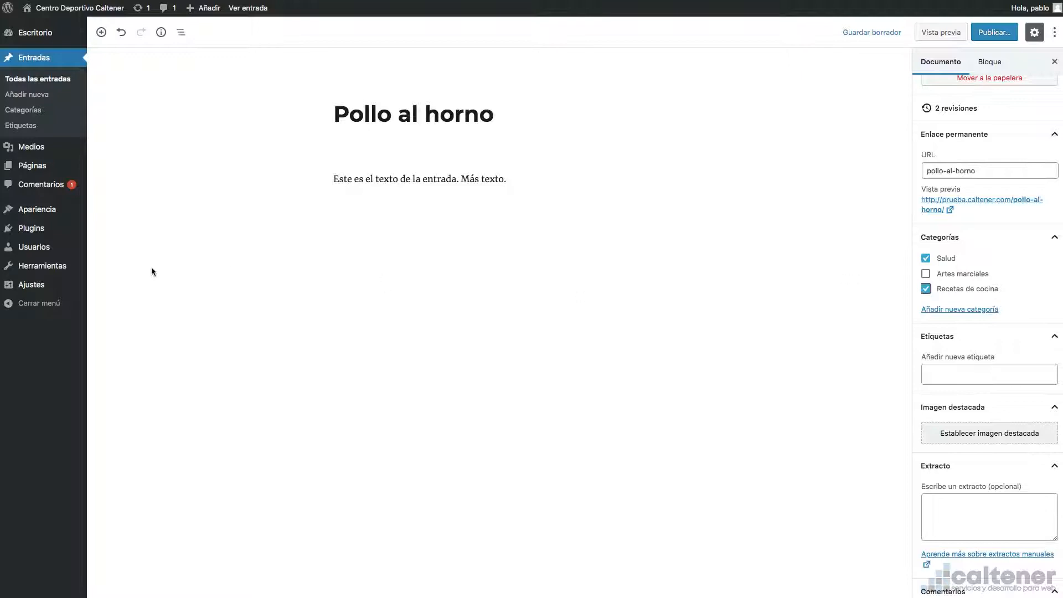
mouse_move(25, 284)
Open the new category form, view its parent category choices, and close the form without adding a category
click(962, 311)
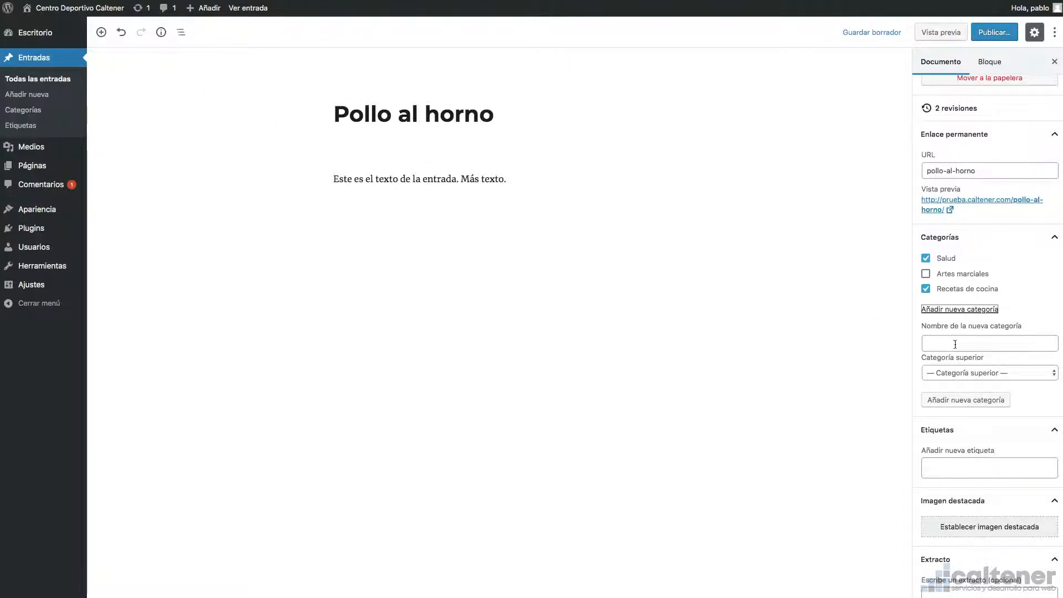
click(954, 373)
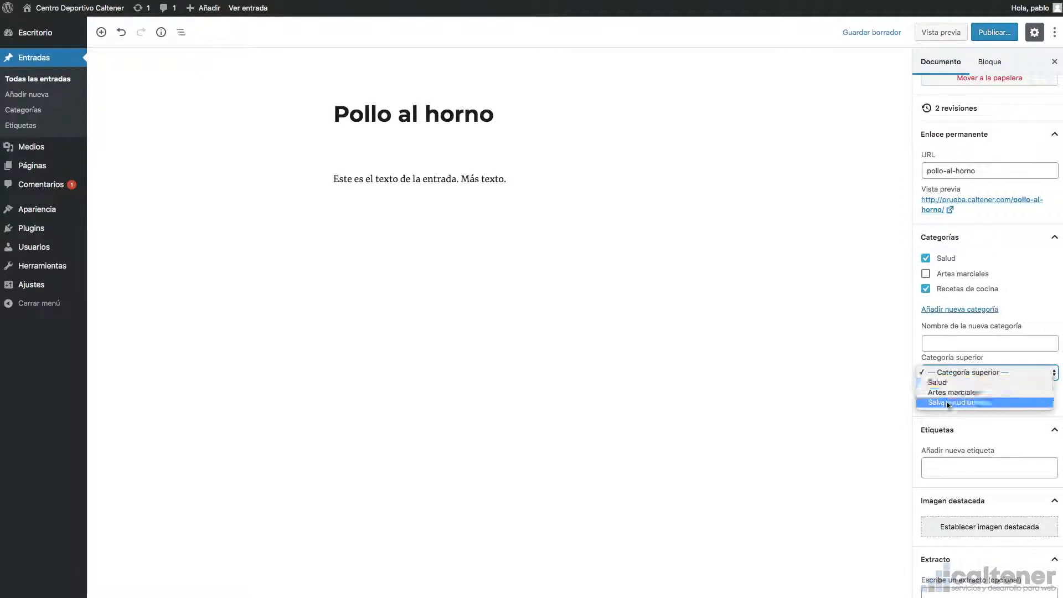
click(887, 359)
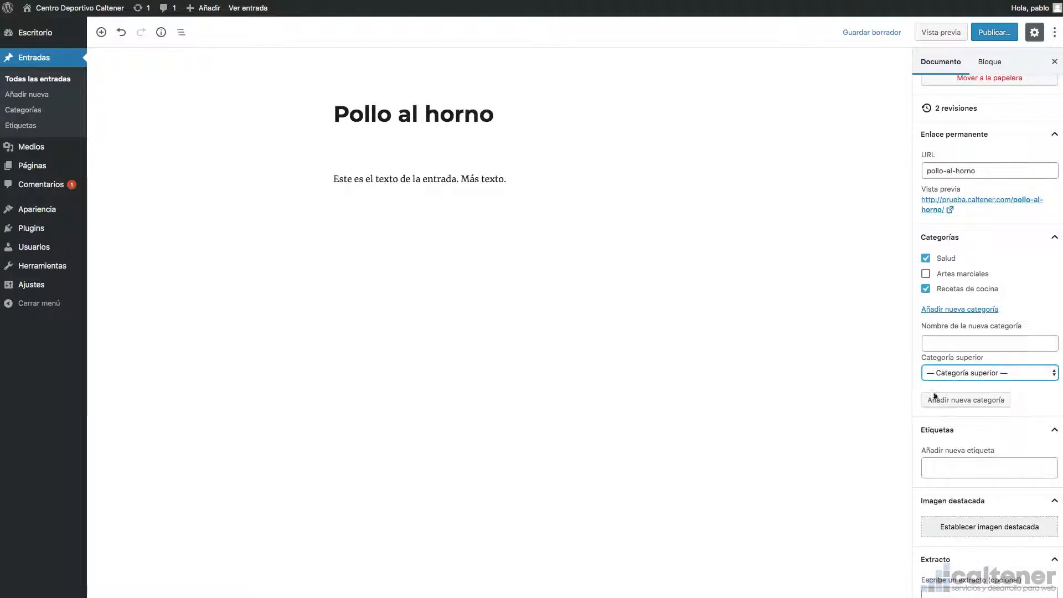
click(945, 310)
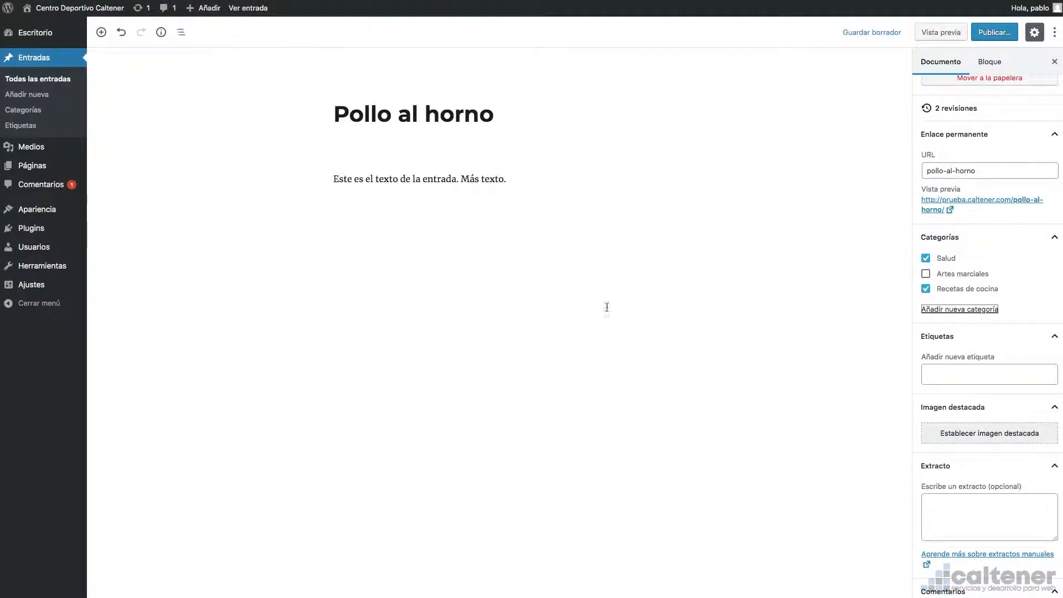
Add the tags pollo, horno and the existing vida sana to the post
click(965, 372)
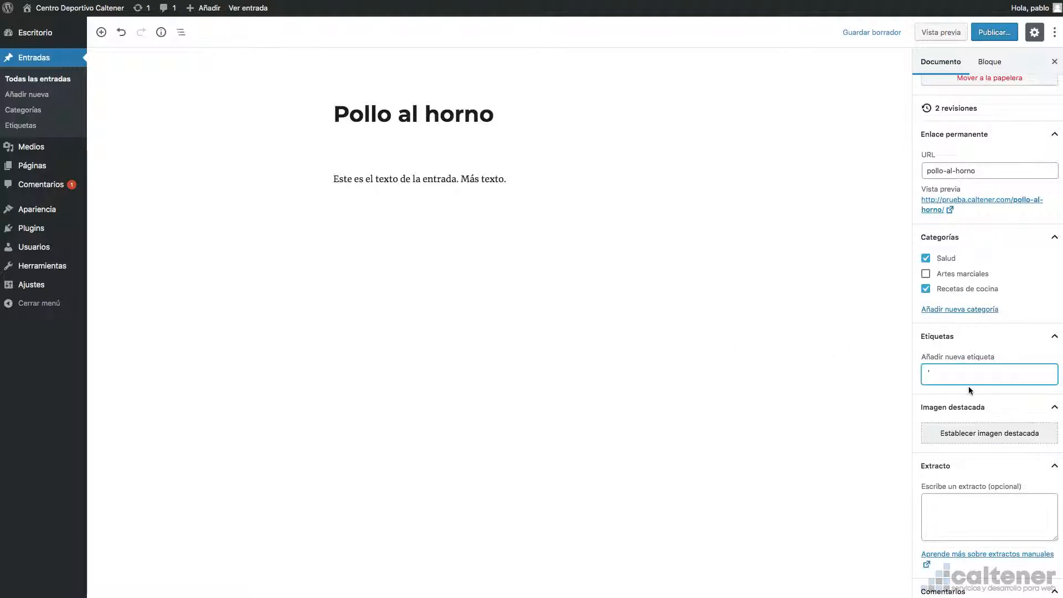
text(pollo)
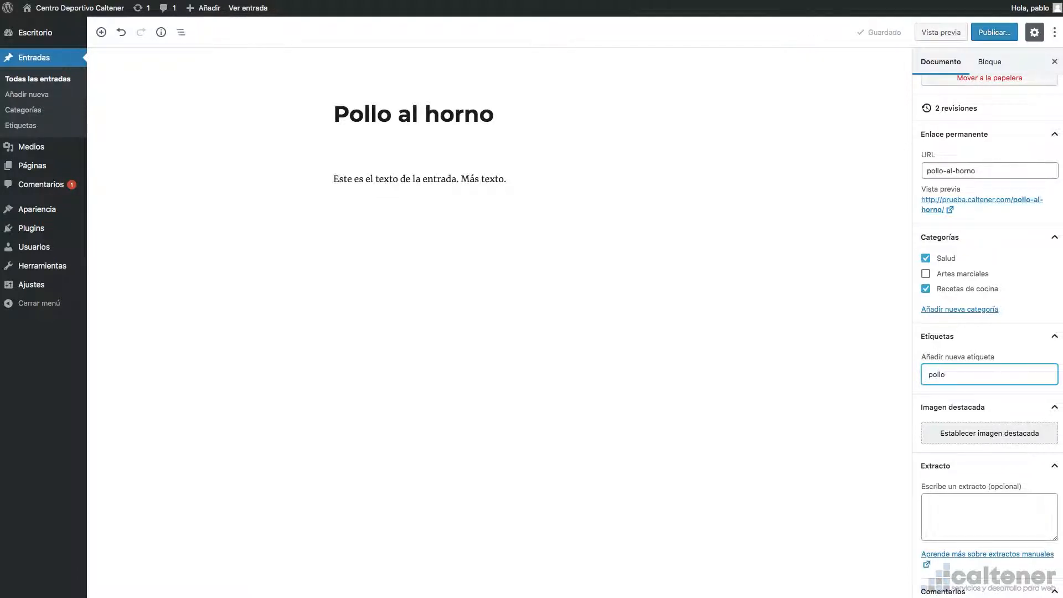
key(Return)
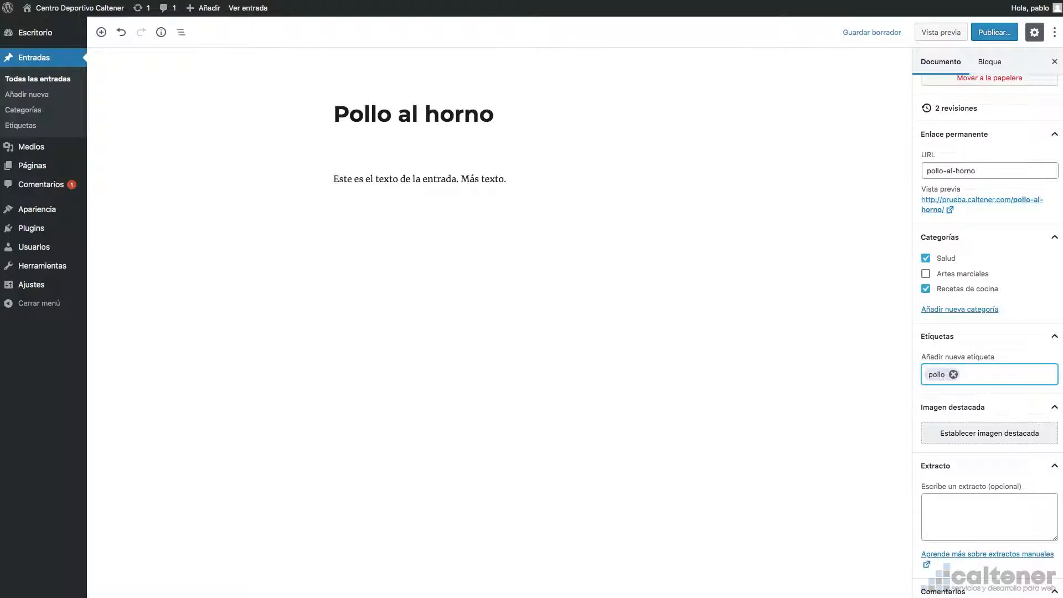
text(horno)
key(Return)
text(vid)
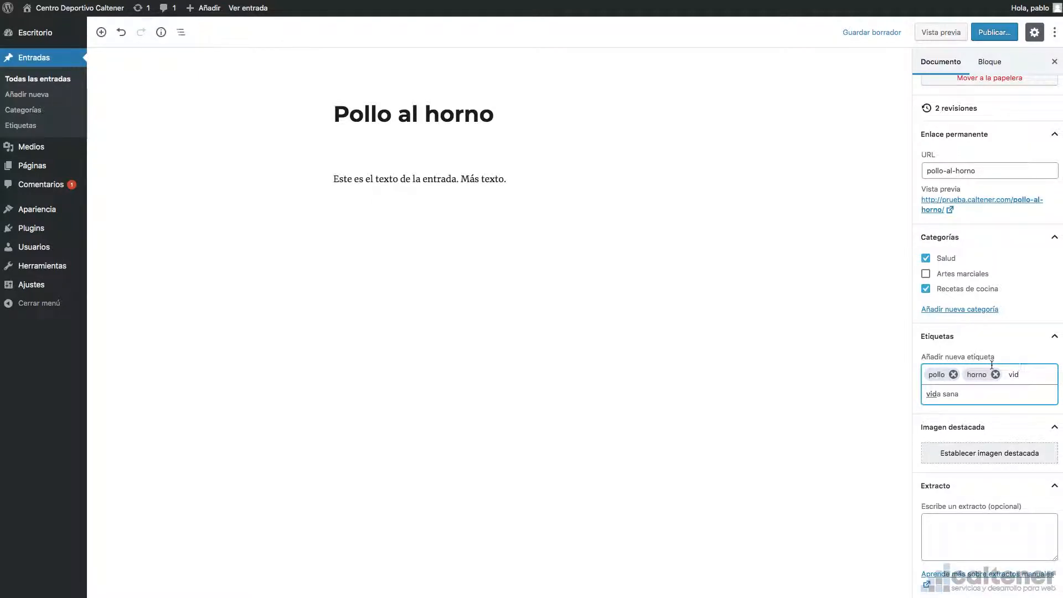
click(947, 394)
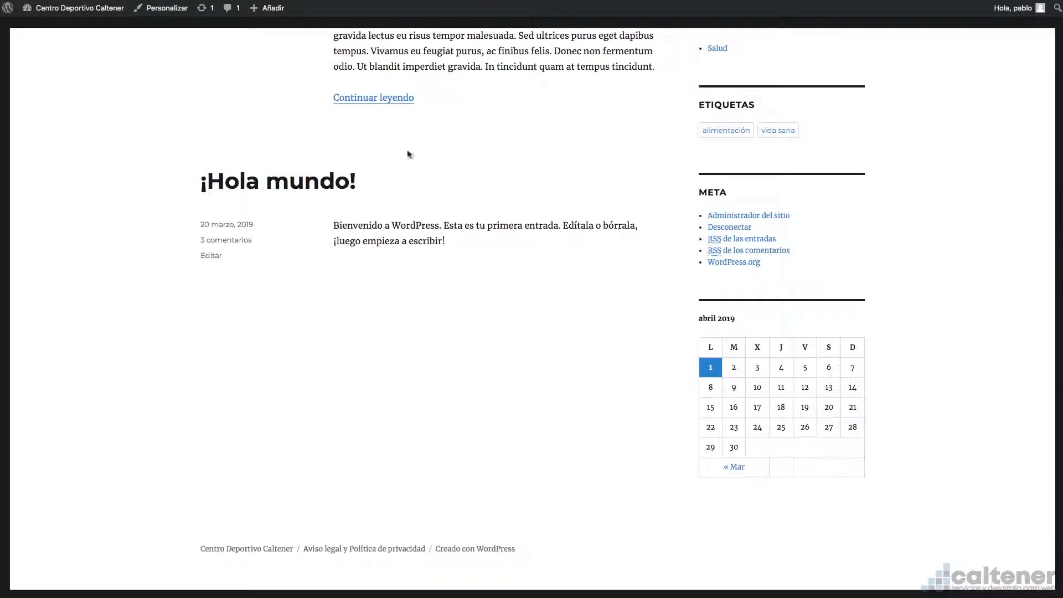
Look through the public site's home page and open the Prueba post to examine its featured image and full text
scroll(415, 202, up, 15)
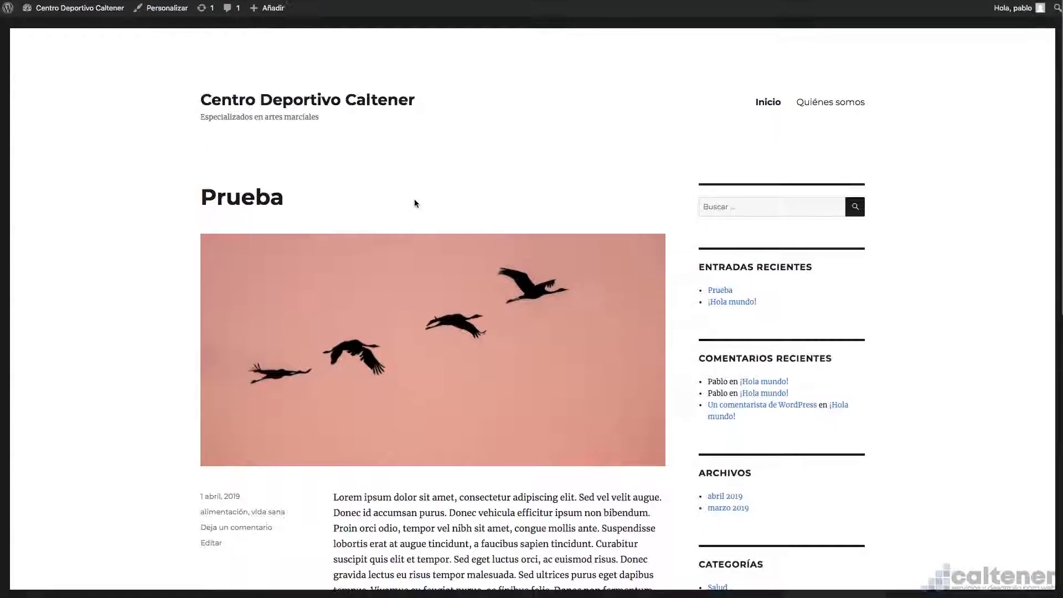
scroll(415, 204, down, 4)
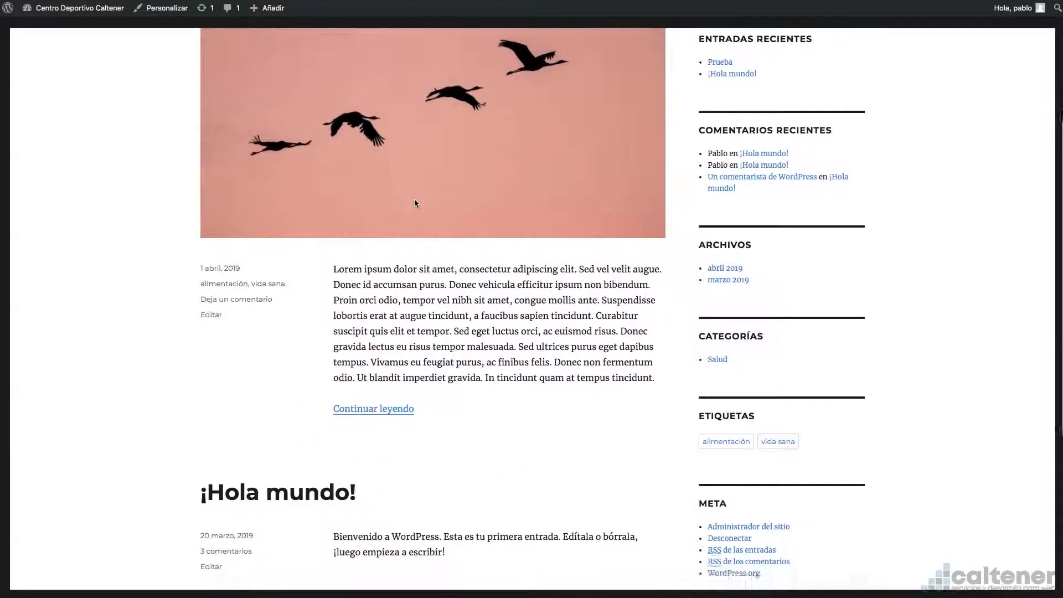
scroll(415, 203, down, 5)
scroll(415, 203, up, 5)
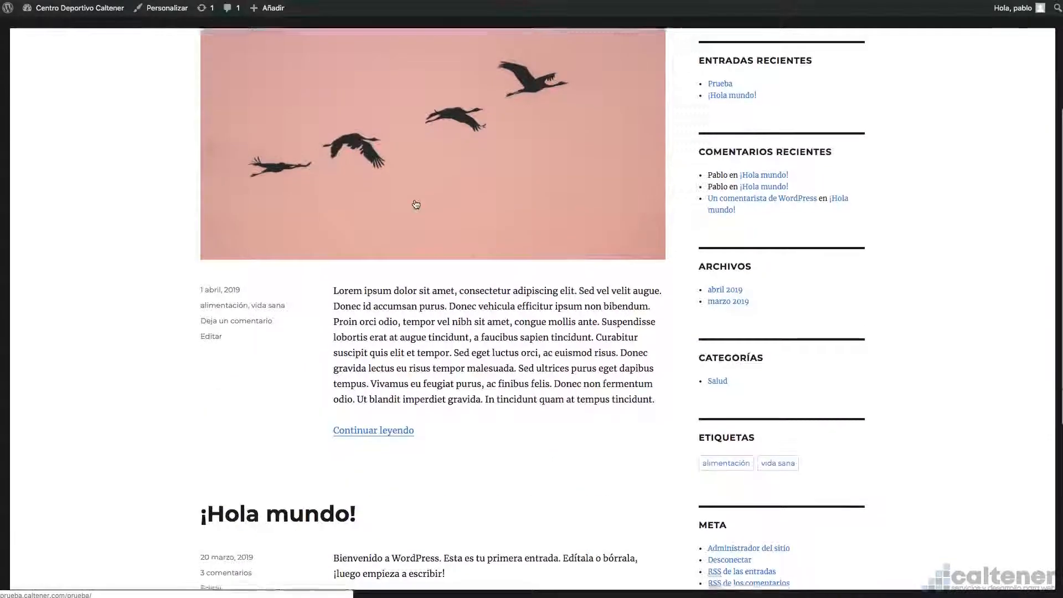
scroll(416, 204, up, 1)
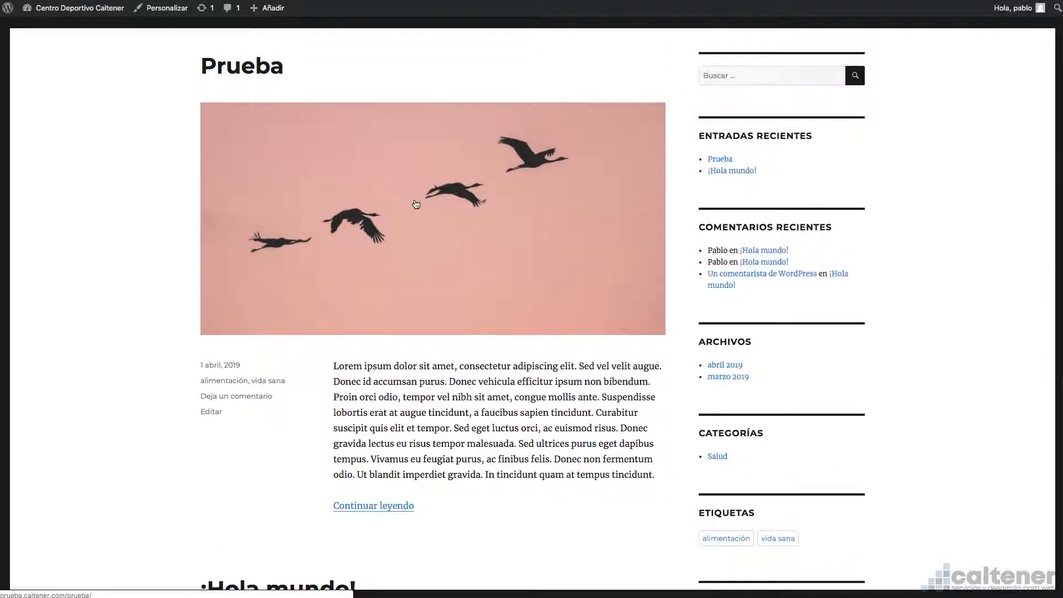
click(249, 67)
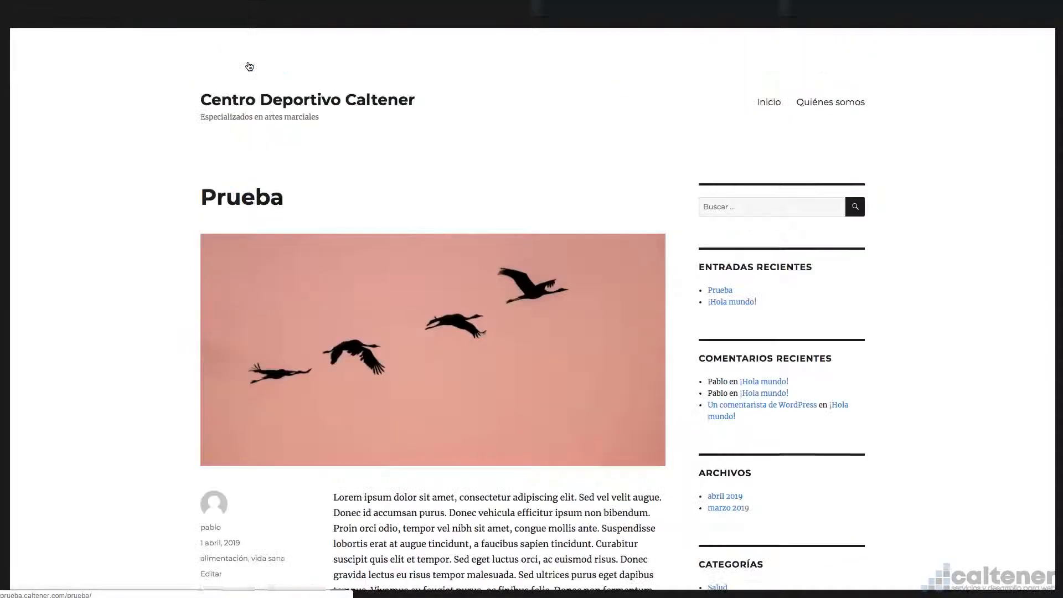
scroll(334, 173, down, 10)
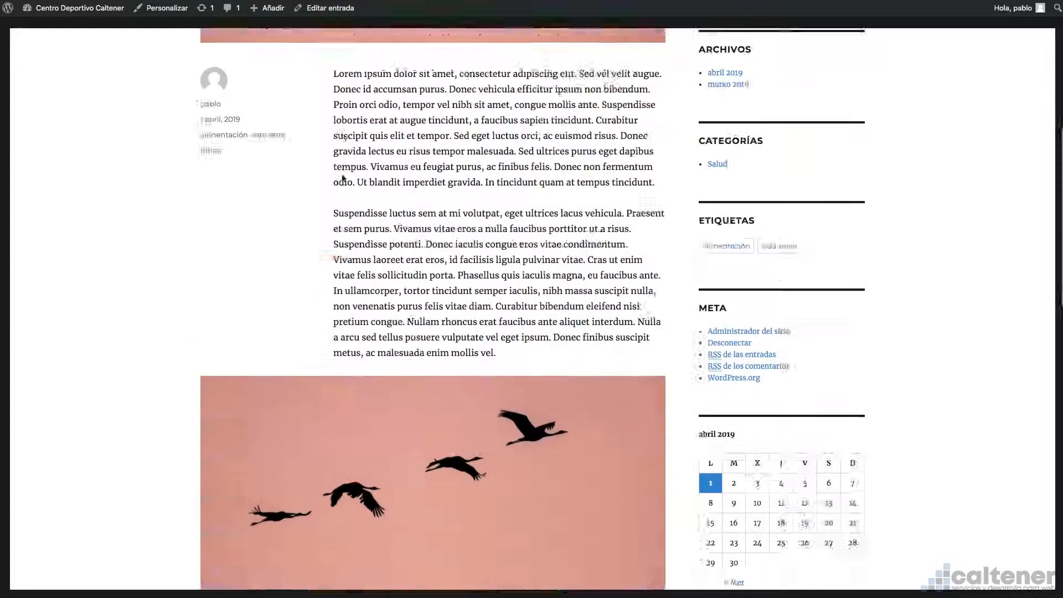
scroll(343, 177, up, 5)
scroll(343, 178, up, 3)
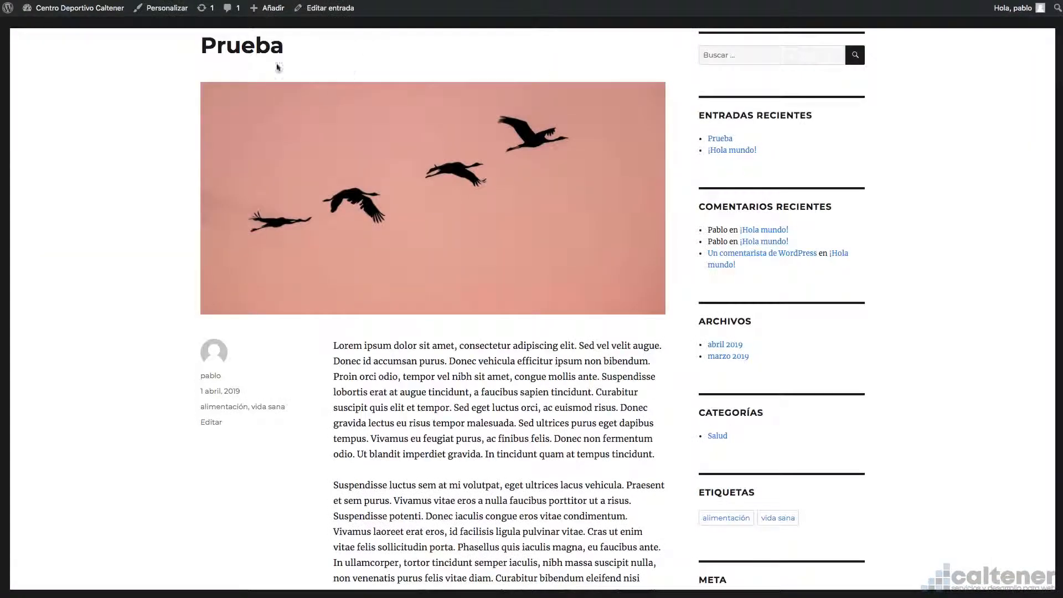
scroll(262, 51, up, 3)
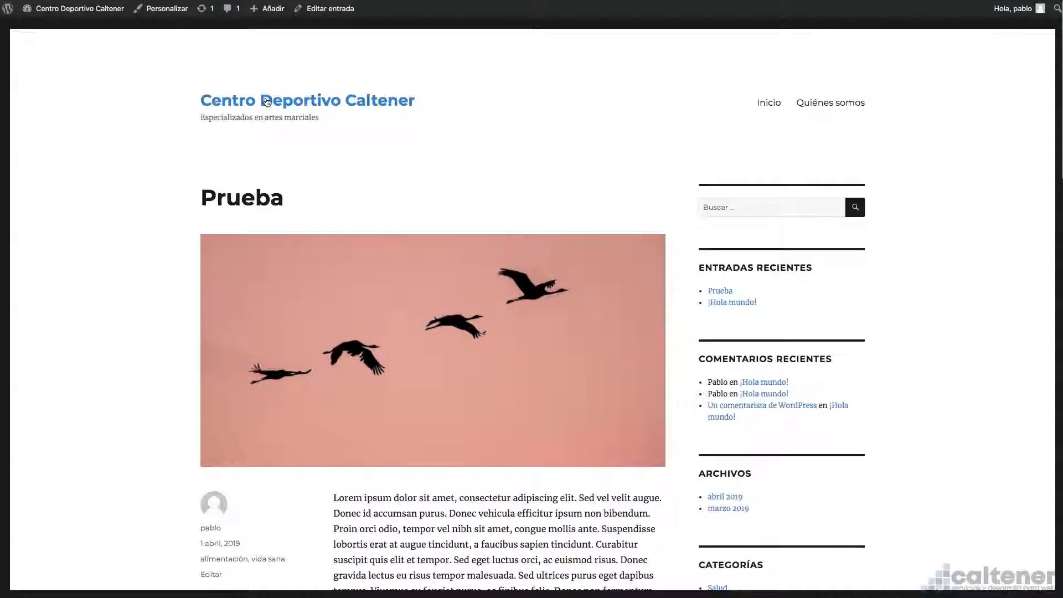
Open the ¡Hola mundo! post from the home page to view a post without a featured image, and return home
scroll(408, 268, down, 10)
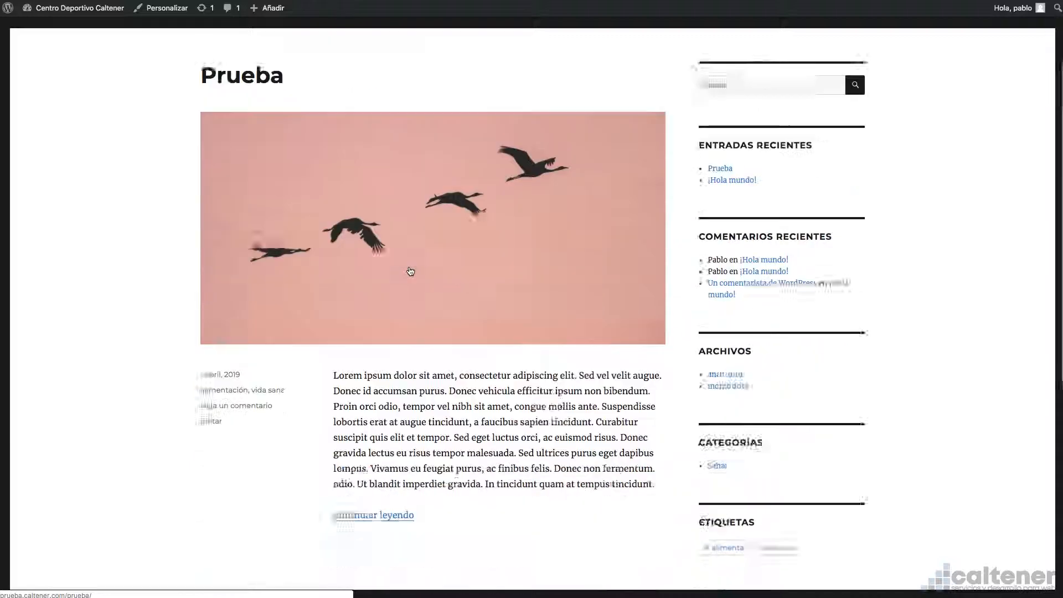
click(335, 184)
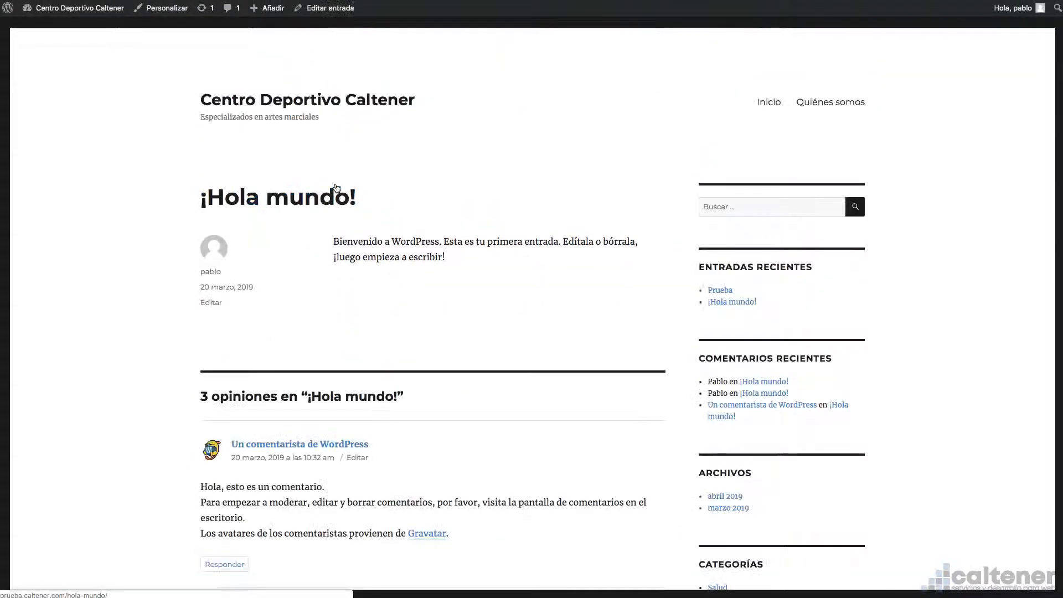
click(290, 101)
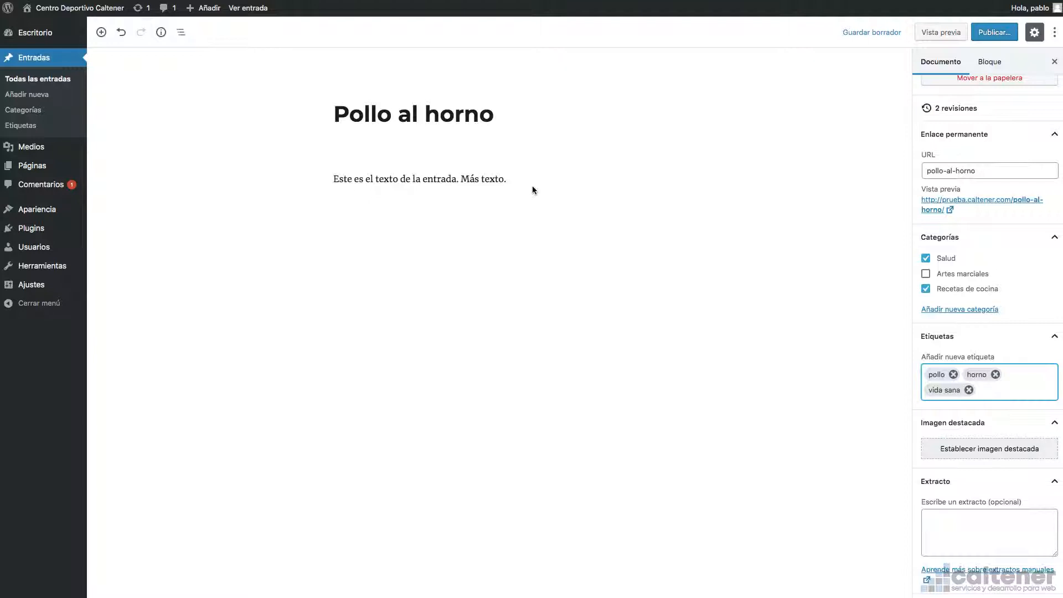
Upload imagen_prueba.jpg and set it as the featured image of the Pollo al horno post
click(994, 451)
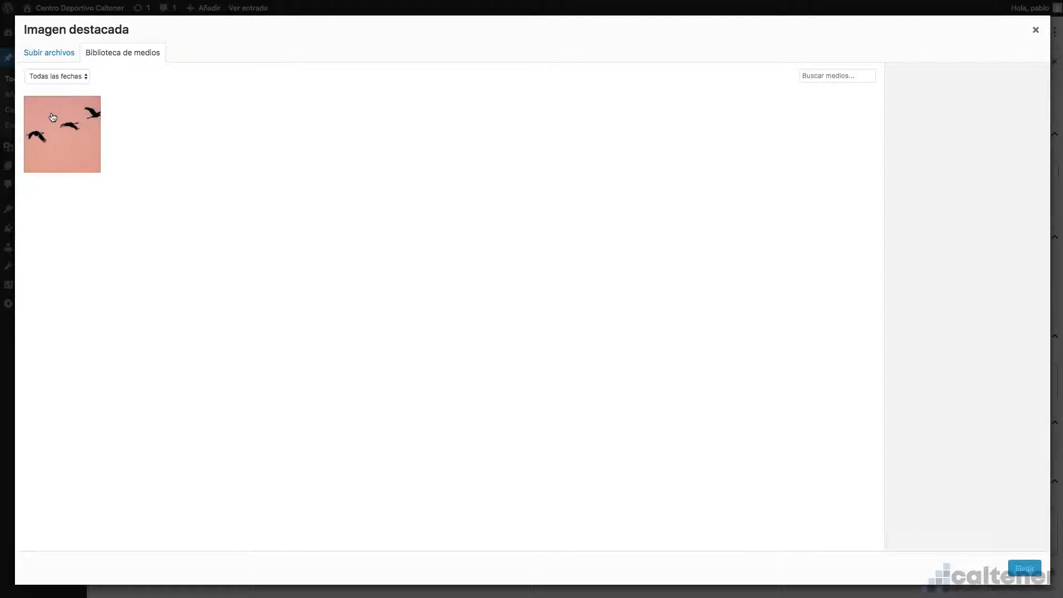
click(58, 60)
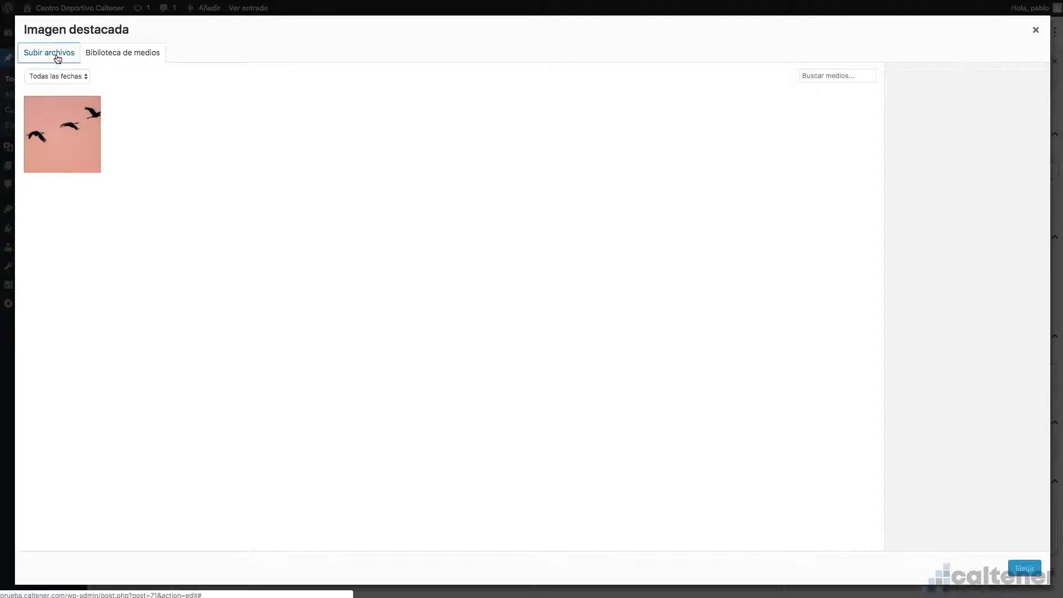
click(515, 267)
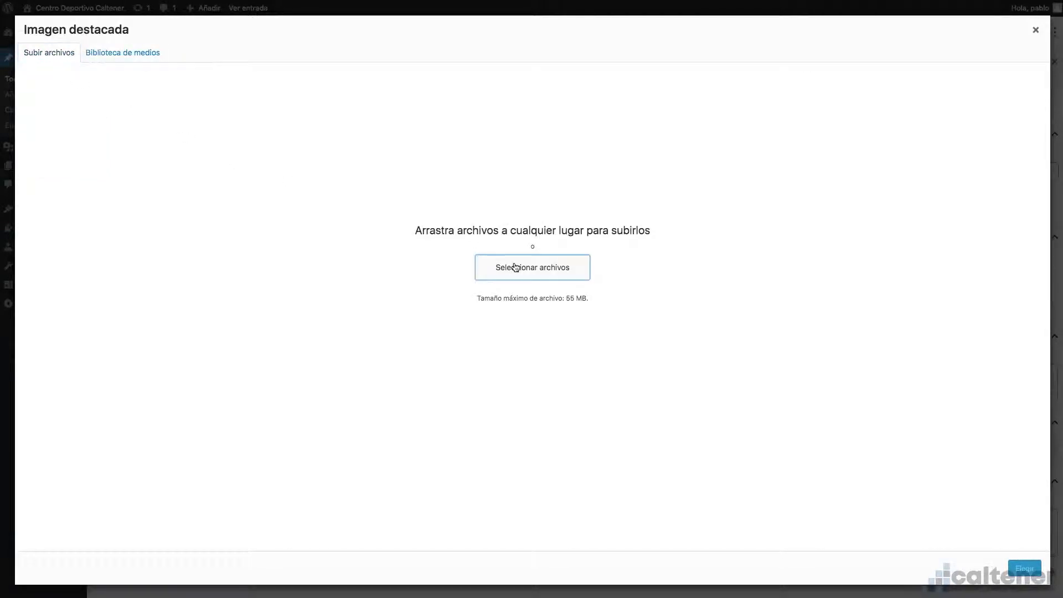
double_click(416, 38)
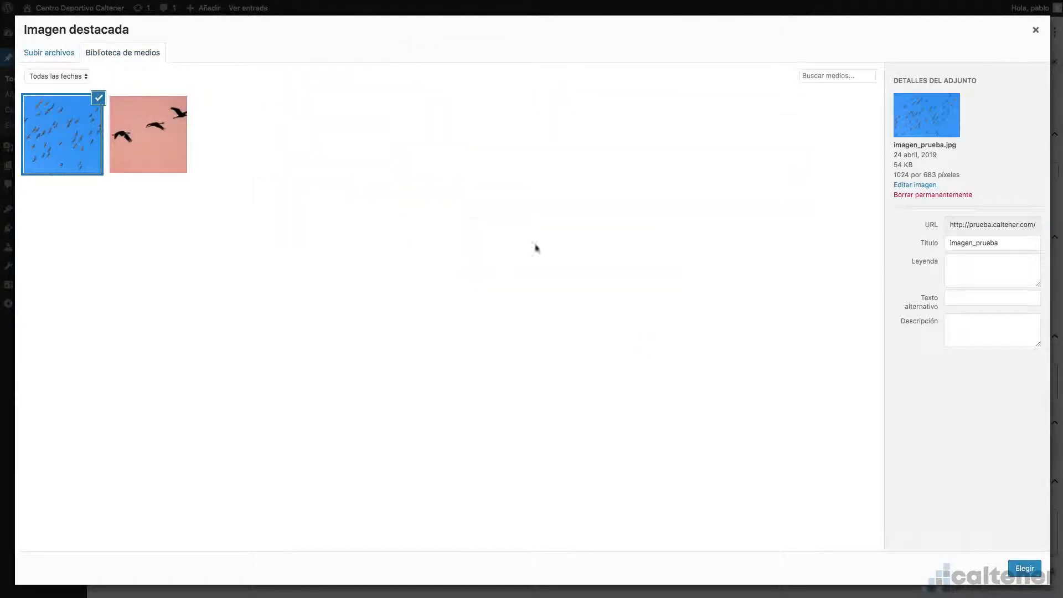
click(1024, 568)
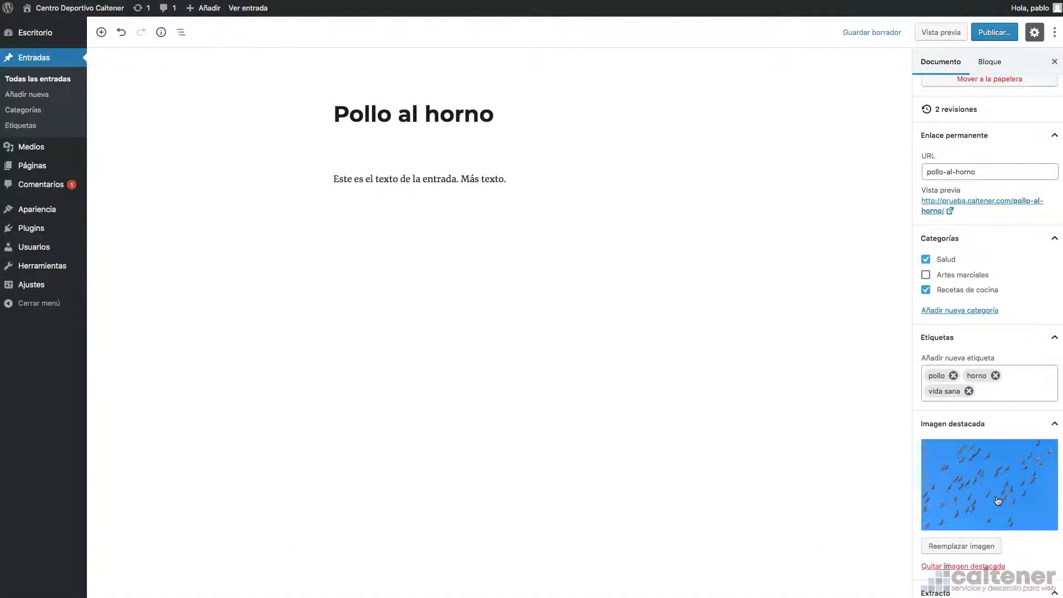
Open the featured image replacement, try imagen1.jpg from the media library, and choose imagen_prueba.jpg again
click(975, 546)
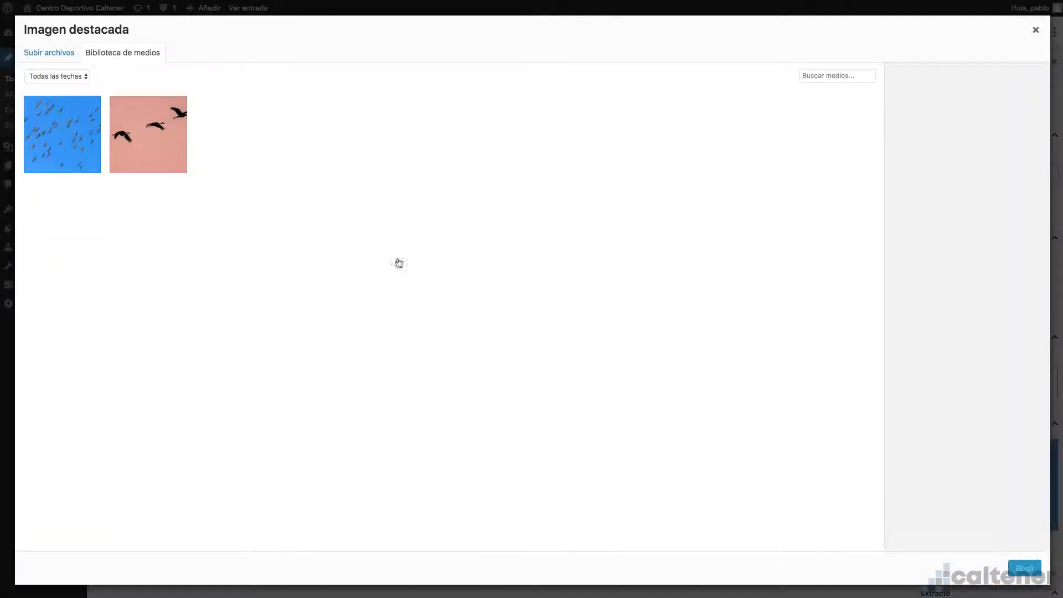
click(167, 143)
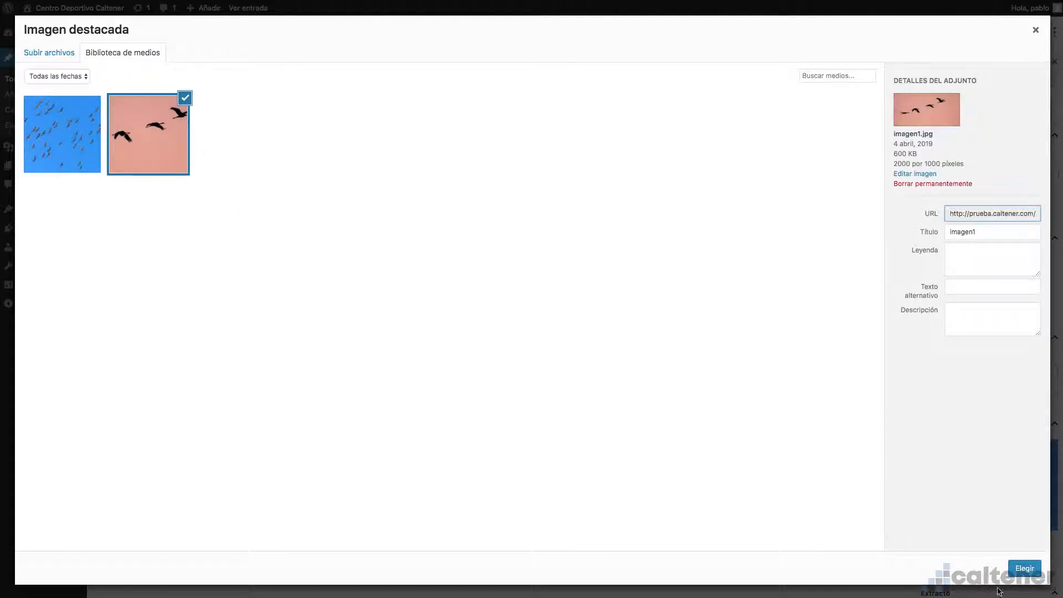
click(59, 149)
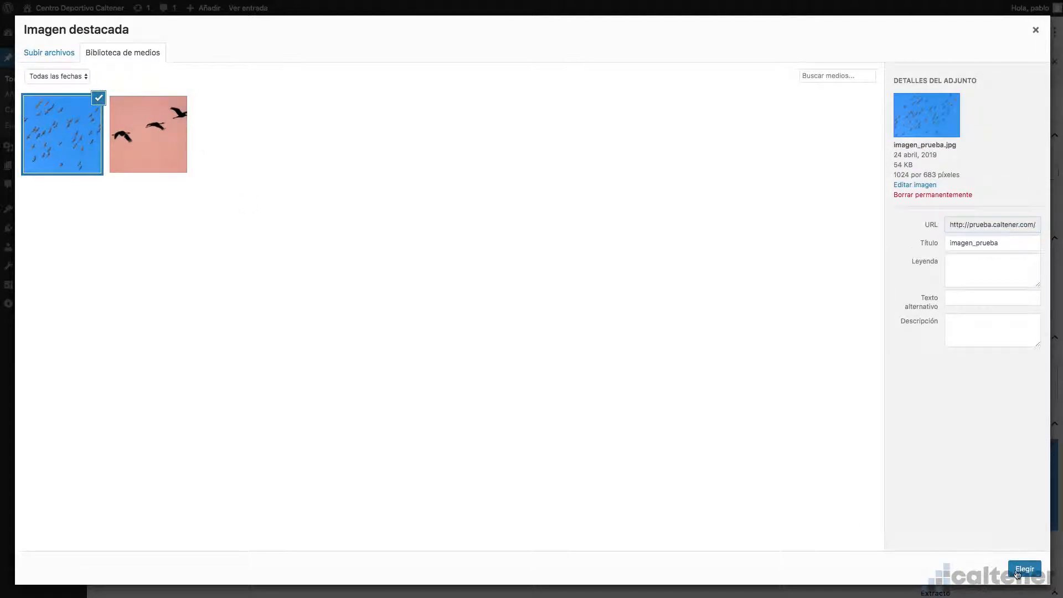
click(1024, 568)
Examine the post's excerpt setting and compare it with the post texts listed on the public home page
scroll(1022, 556, down, 3)
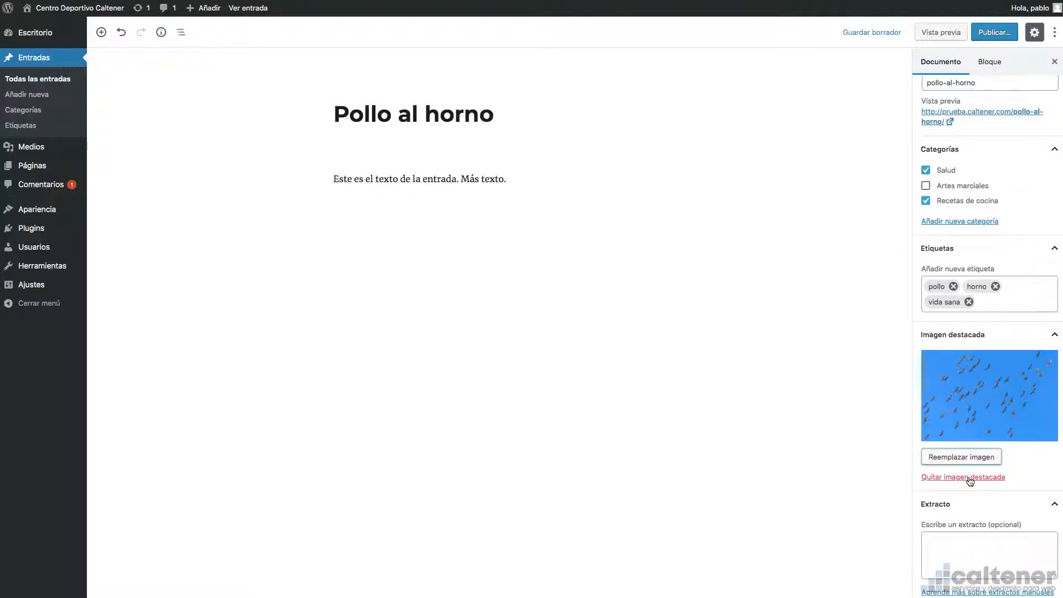
scroll(969, 481, down, 3)
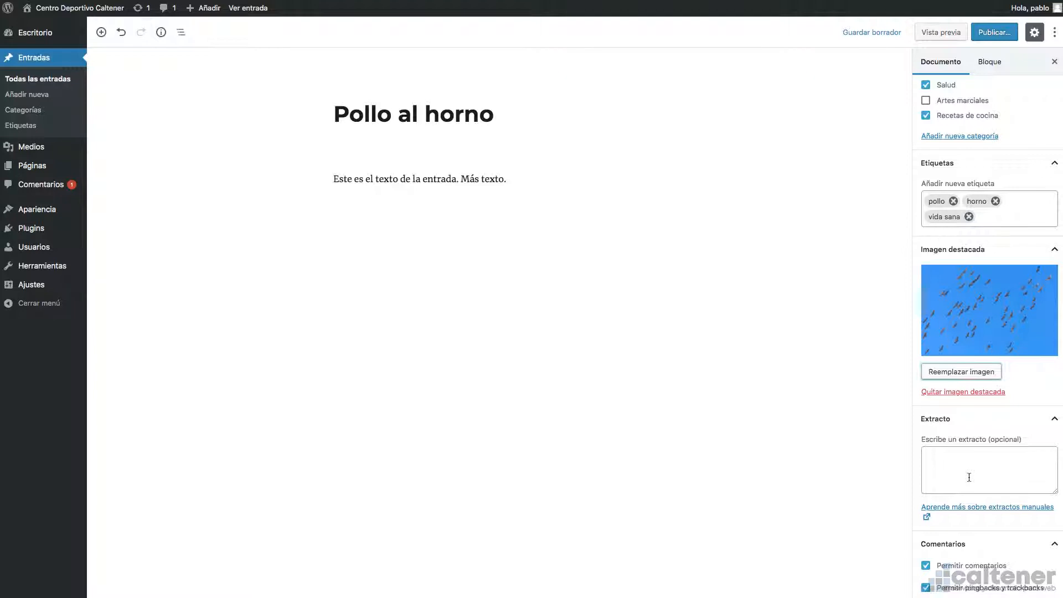
click(515, 118)
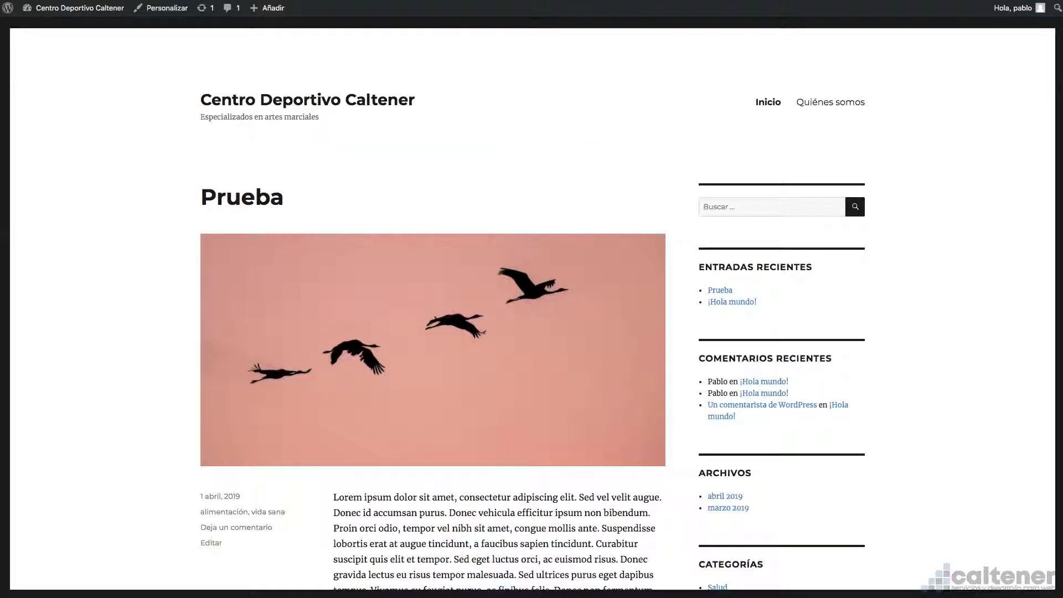
scroll(430, 161, down, 5)
scroll(429, 165, down, 4)
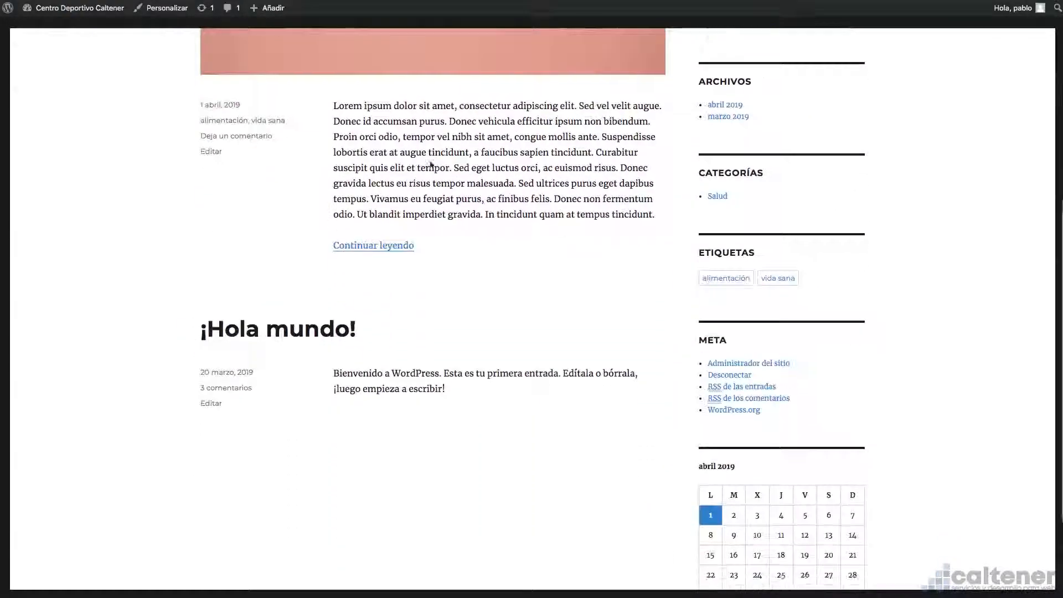
scroll(430, 161, up, 2)
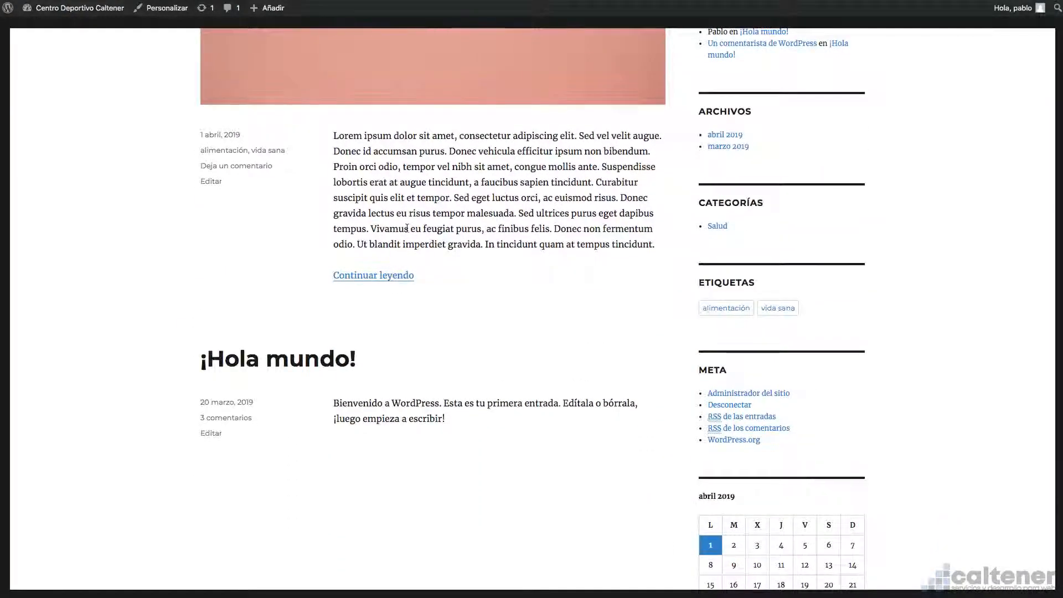
Write the post's excerpt as "En esta entrada vamos a ver cómo cocinar un pollo al horno."
scroll(406, 225, up, 4)
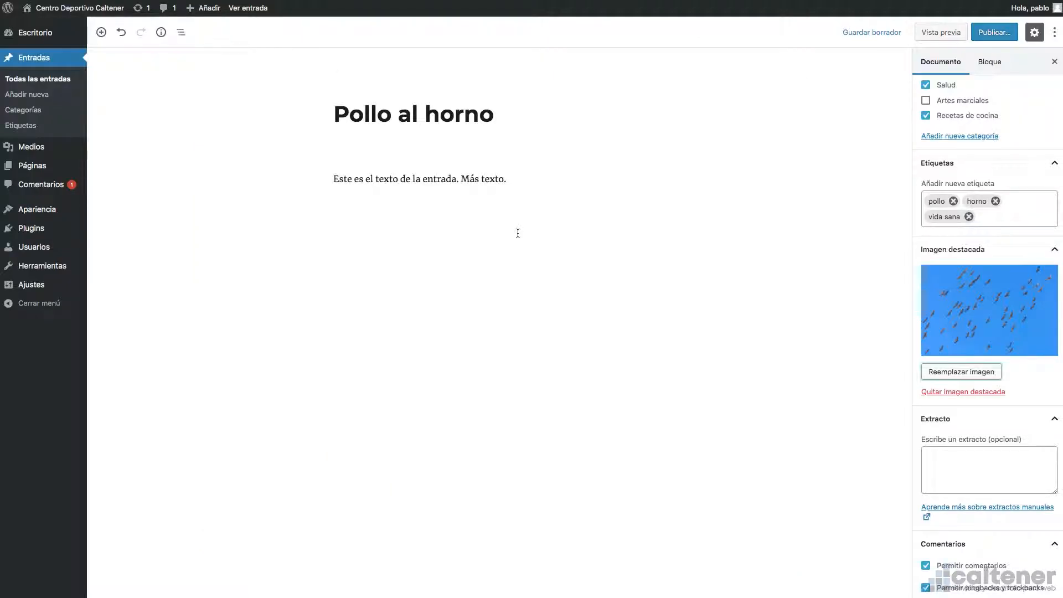
click(963, 471)
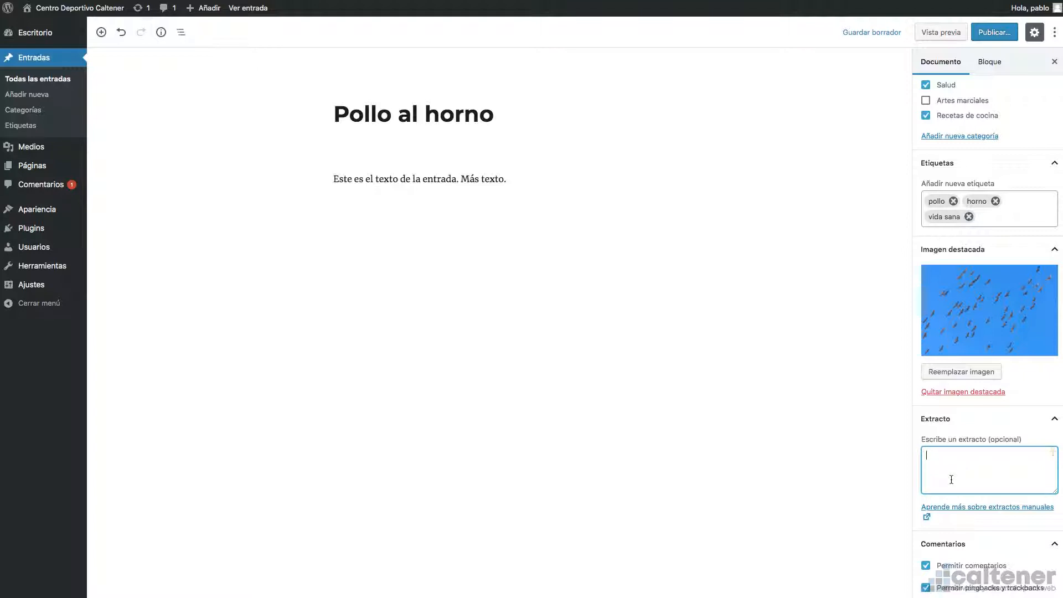
text(En esta entrada hvamos a ver cómo cocinar un pollo al horno)
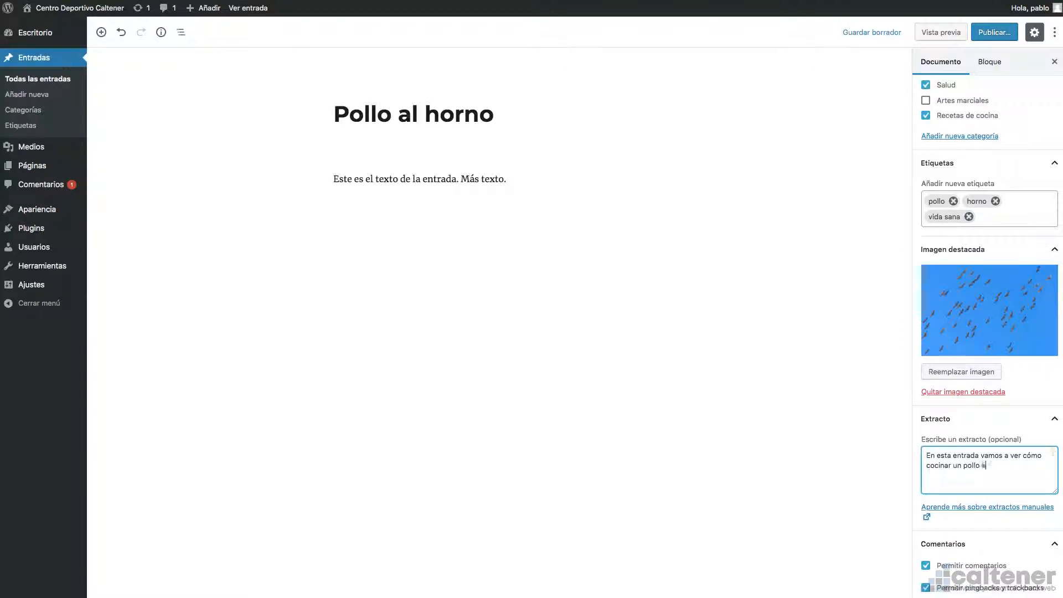
text(.)
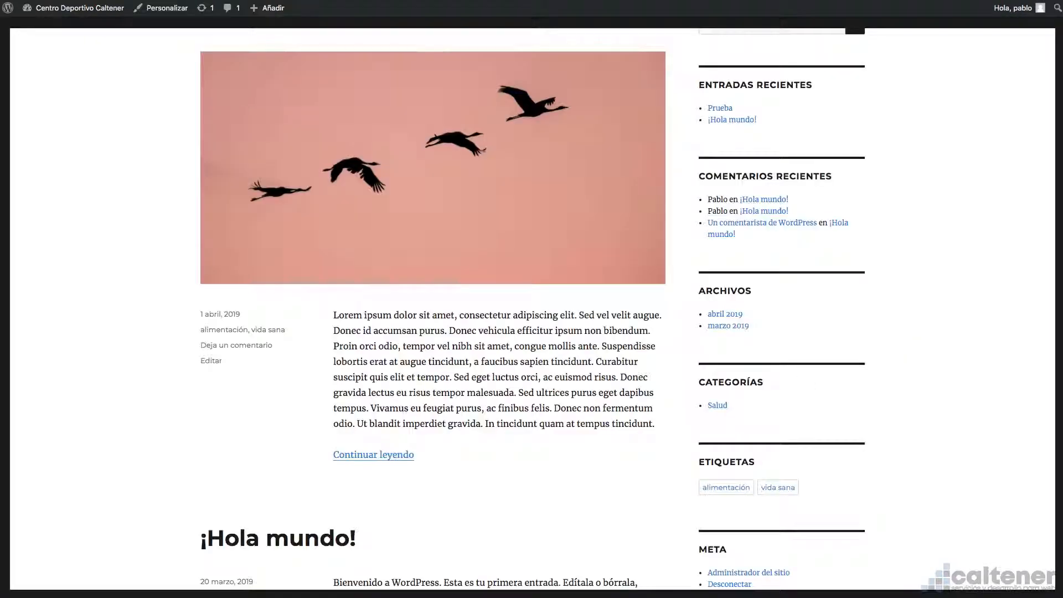
Open the Prueba post from the public home page and examine the full post down to its end
scroll(363, 147, down, 2)
scroll(362, 147, up, 5)
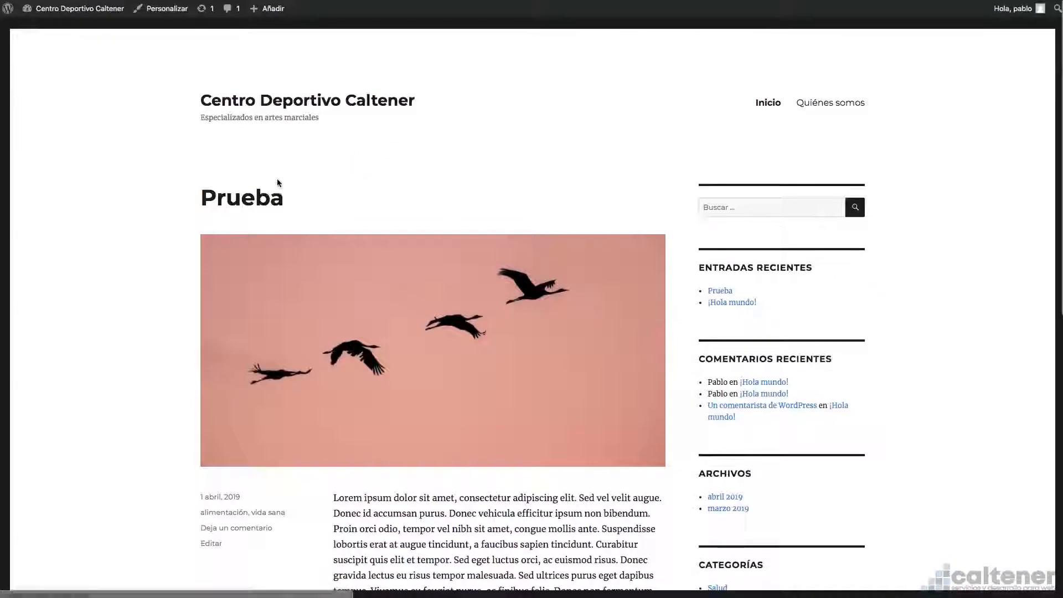
click(403, 261)
scroll(430, 269, down, 4)
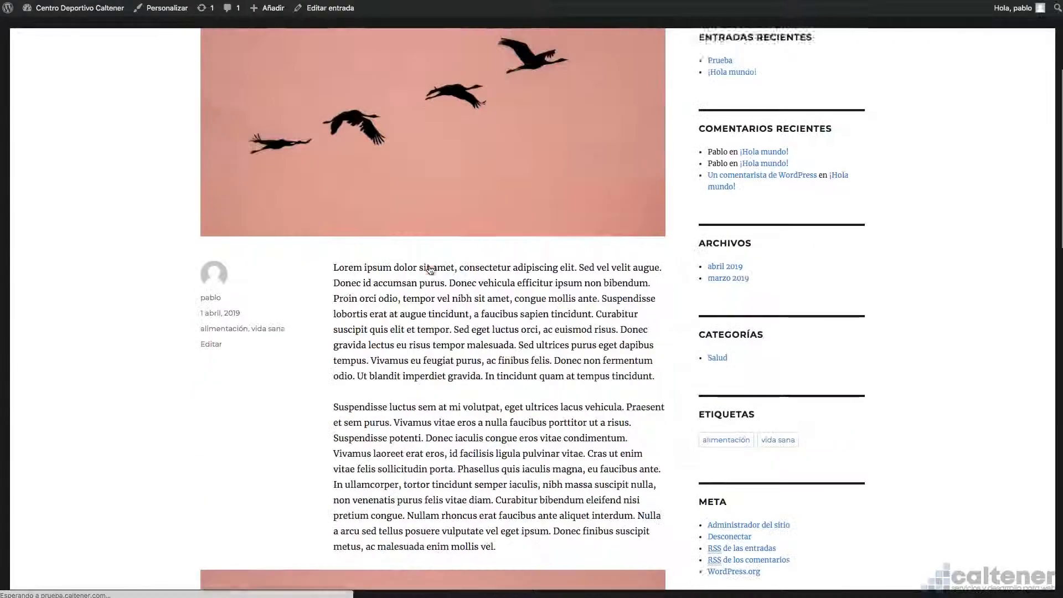
scroll(430, 270, down, 15)
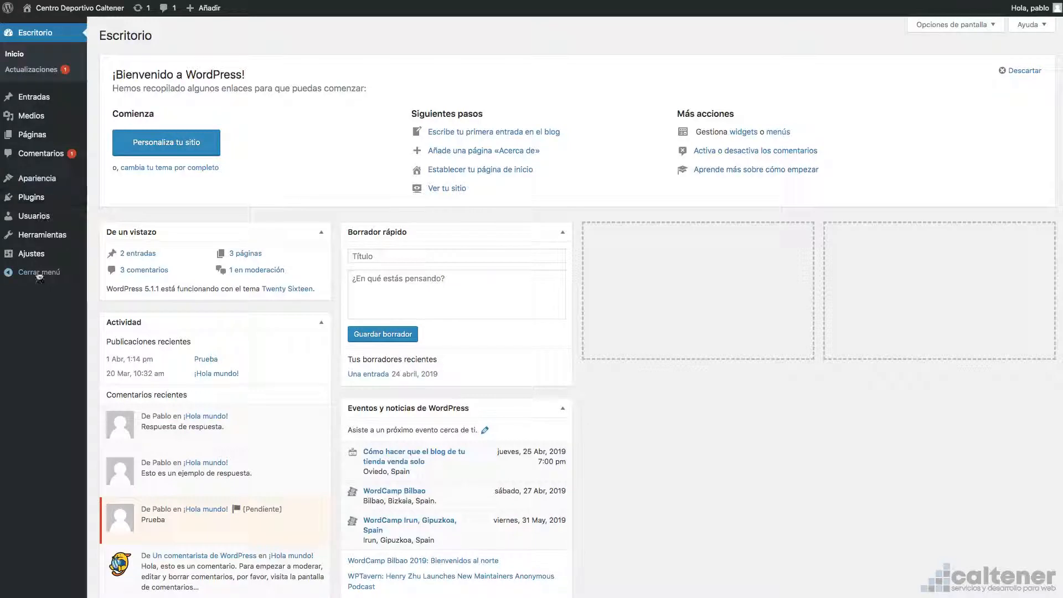
Open the site's comment settings and examine the default option that allows comments on new articles, comparing it with the post editor
mouse_move(33, 254)
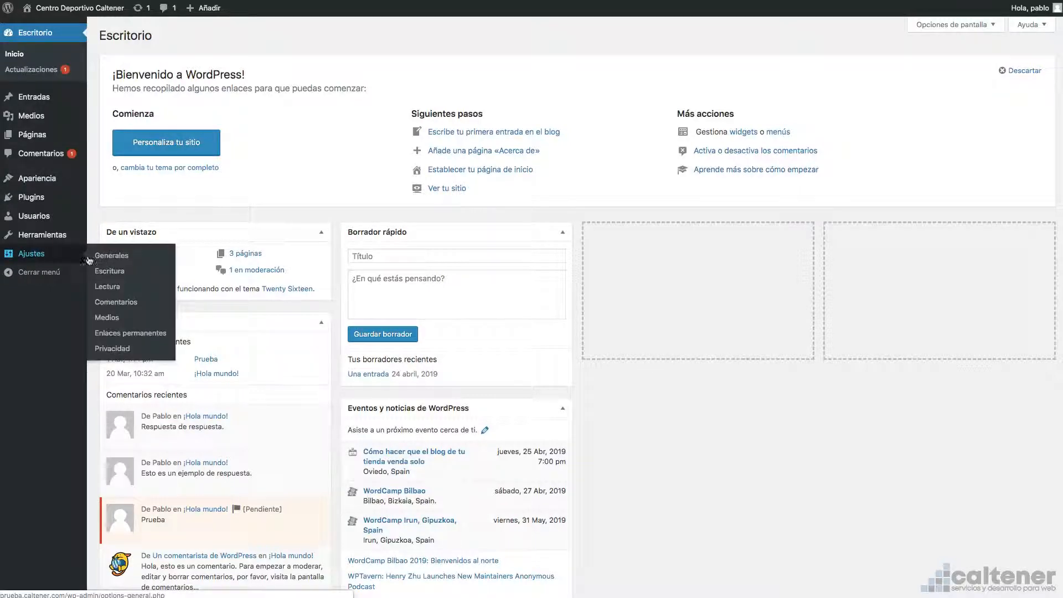
click(116, 302)
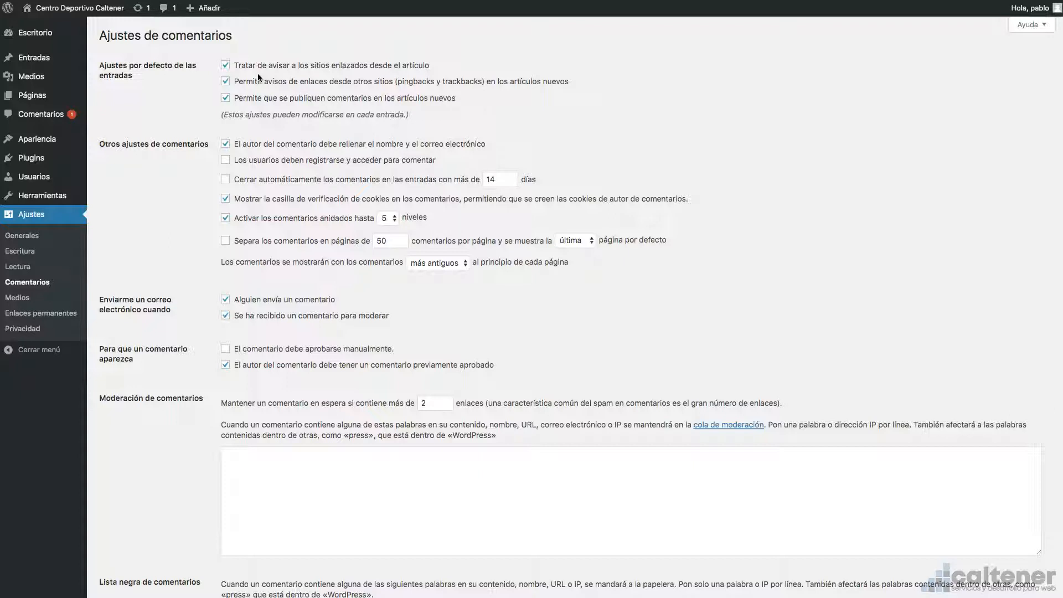
click(228, 99)
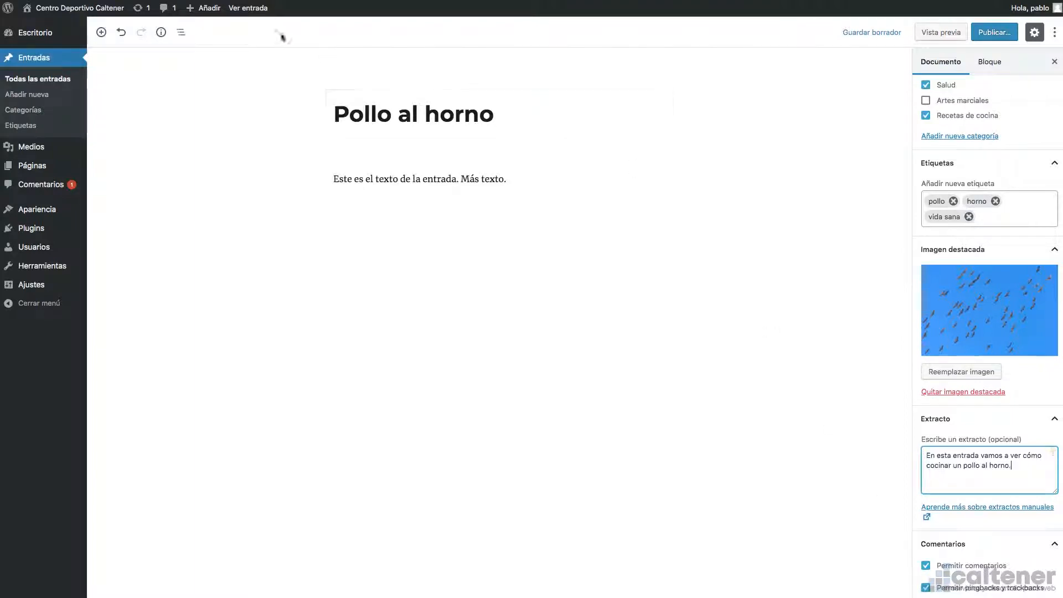
click(281, 0)
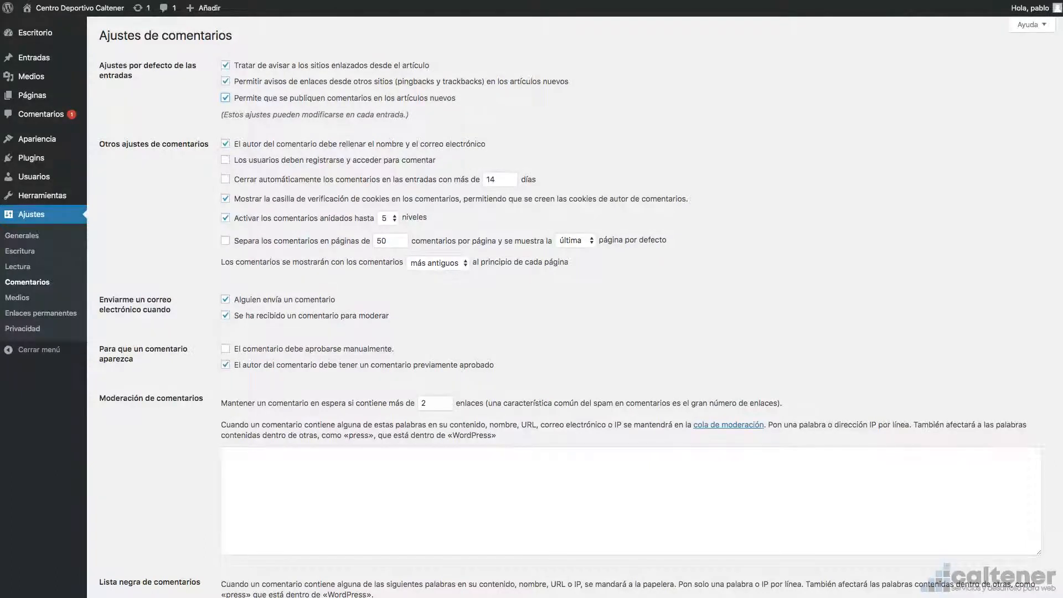
Return to the Pollo al horno editor and publish the post
click(230, 1)
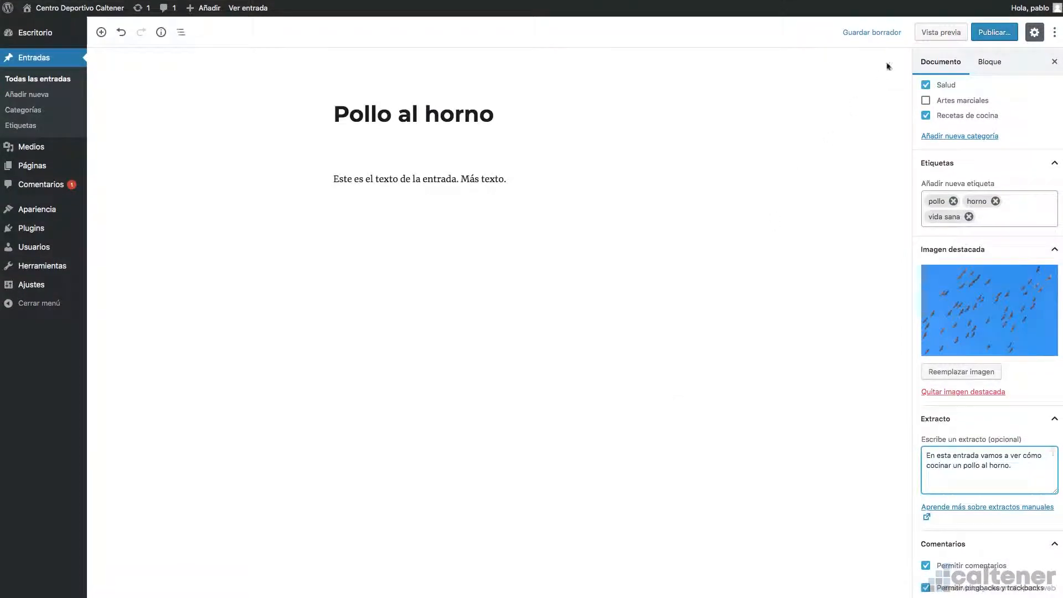
click(993, 32)
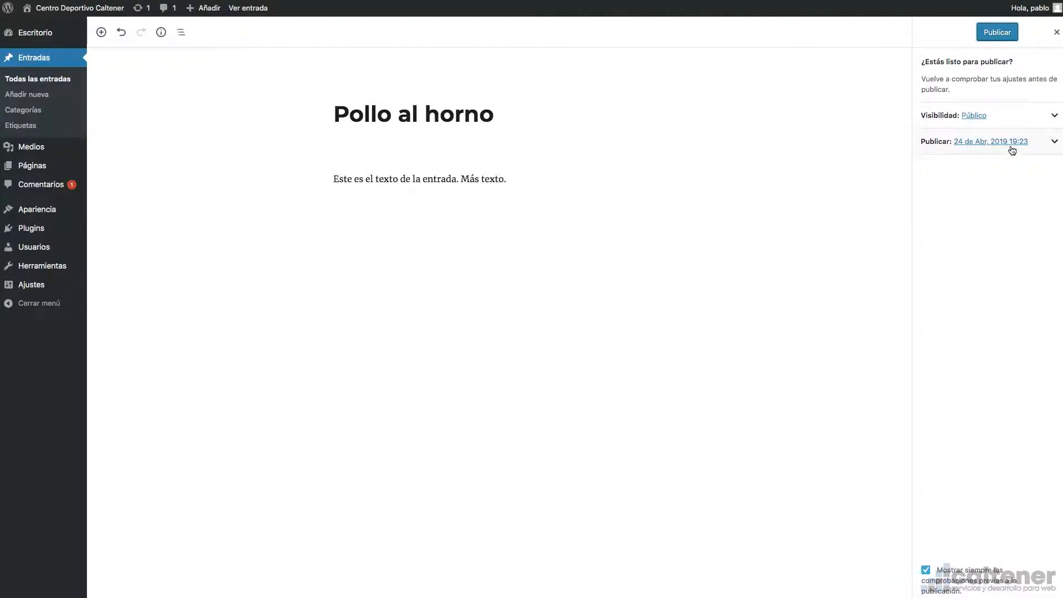
click(998, 34)
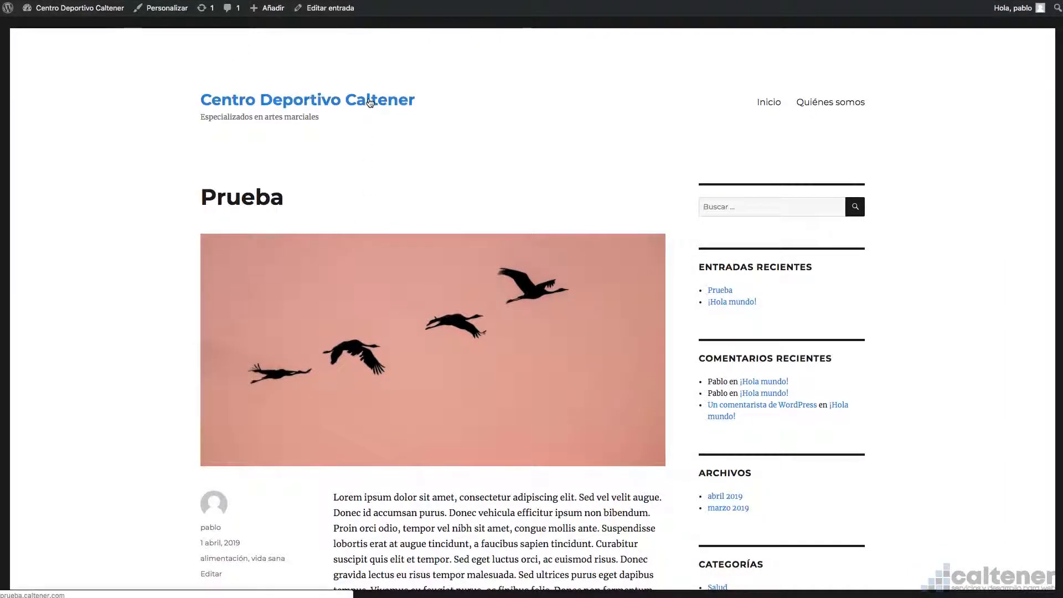
Open the public home page and examine the Pollo al horno post's excerpt, featured image, categories and tags
click(366, 107)
scroll(363, 129, down, 5)
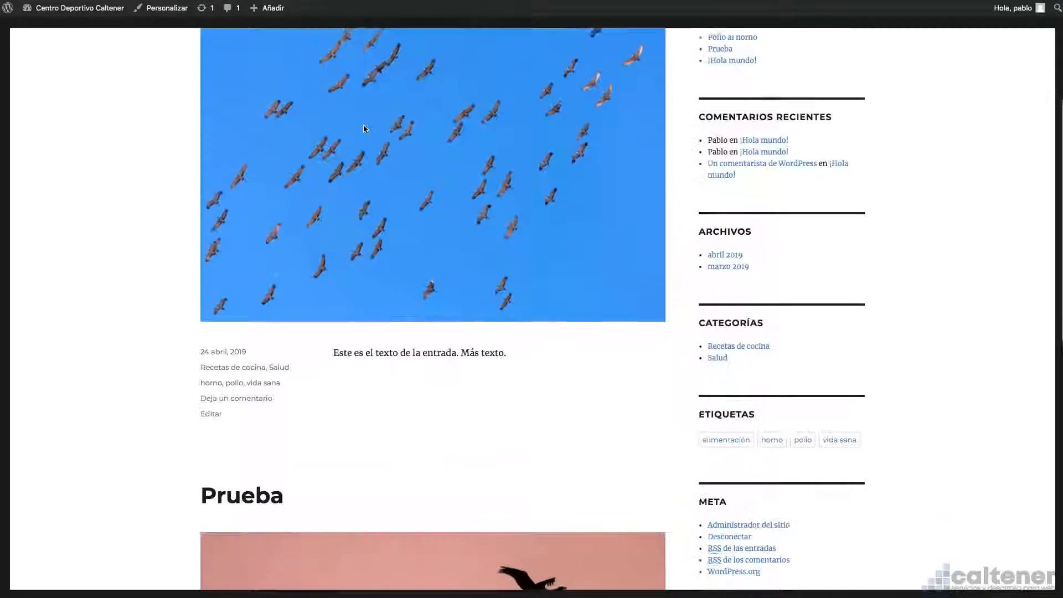
scroll(363, 129, up, 2)
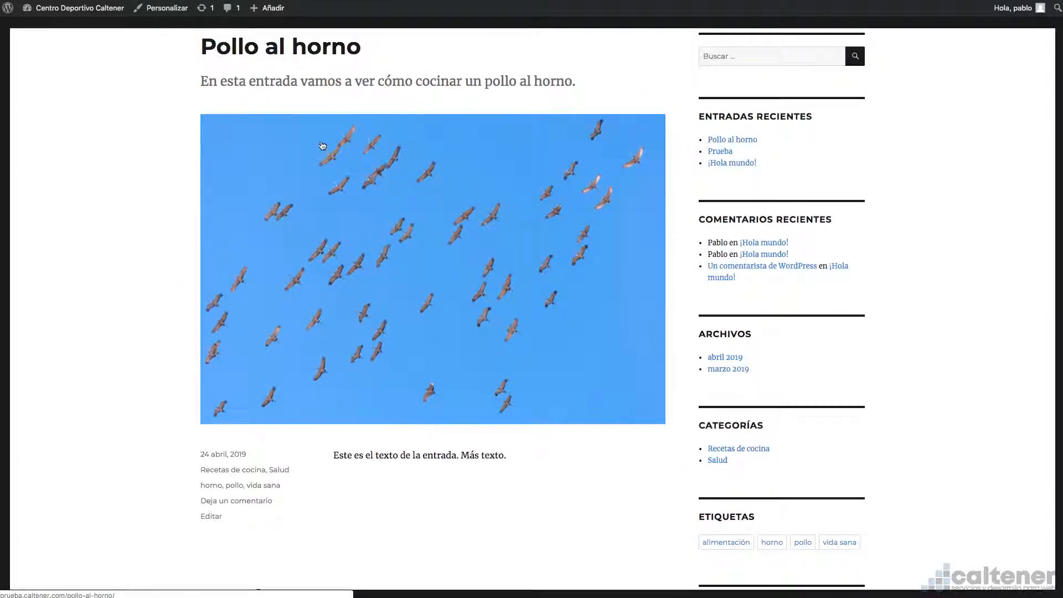
drag(201, 81, 576, 80)
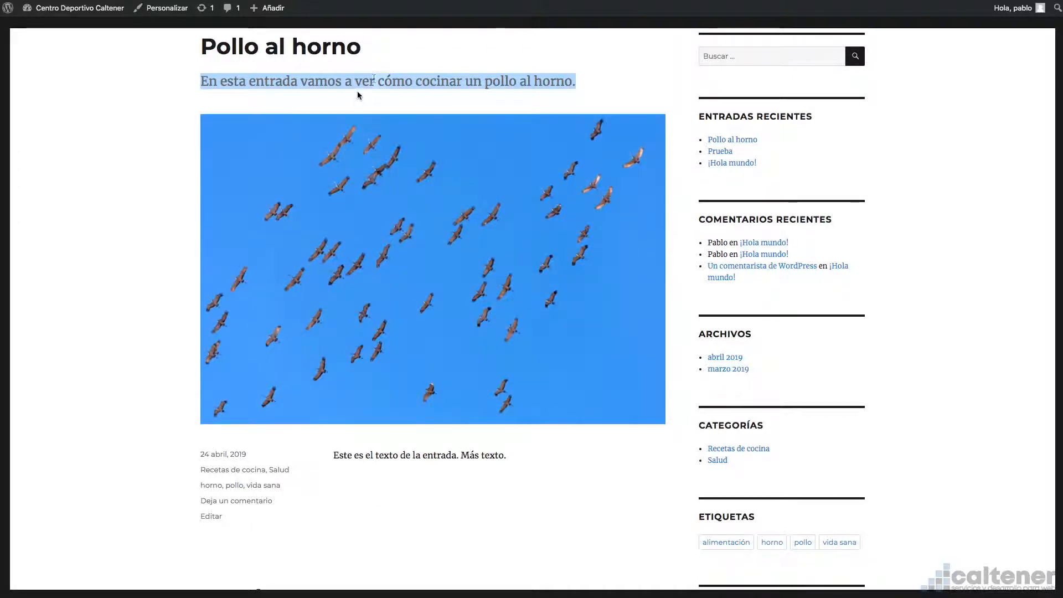
click(356, 89)
drag(201, 81, 564, 81)
scroll(463, 112, up, 3)
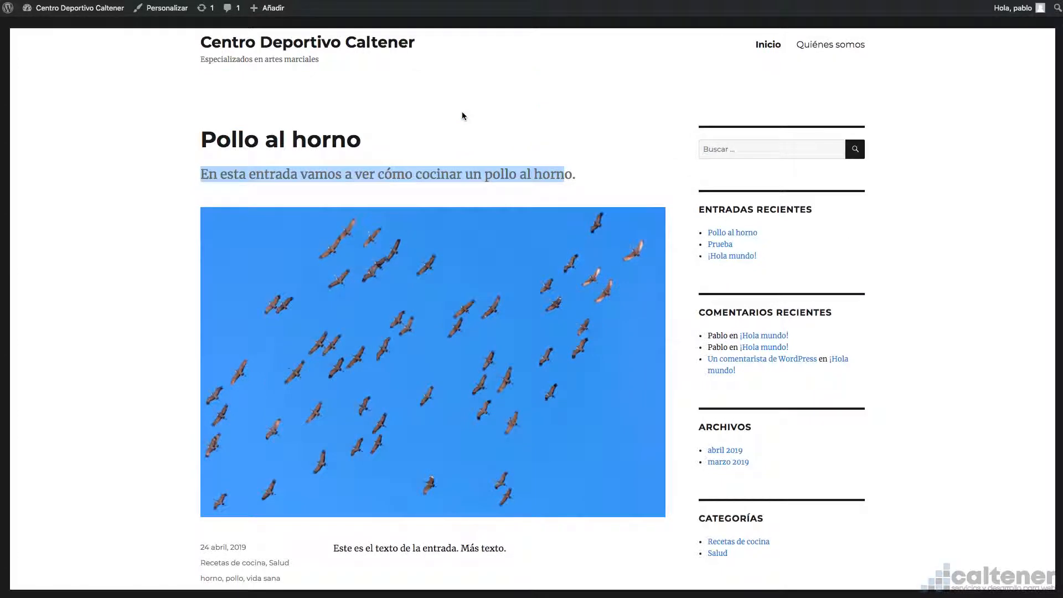
click(452, 133)
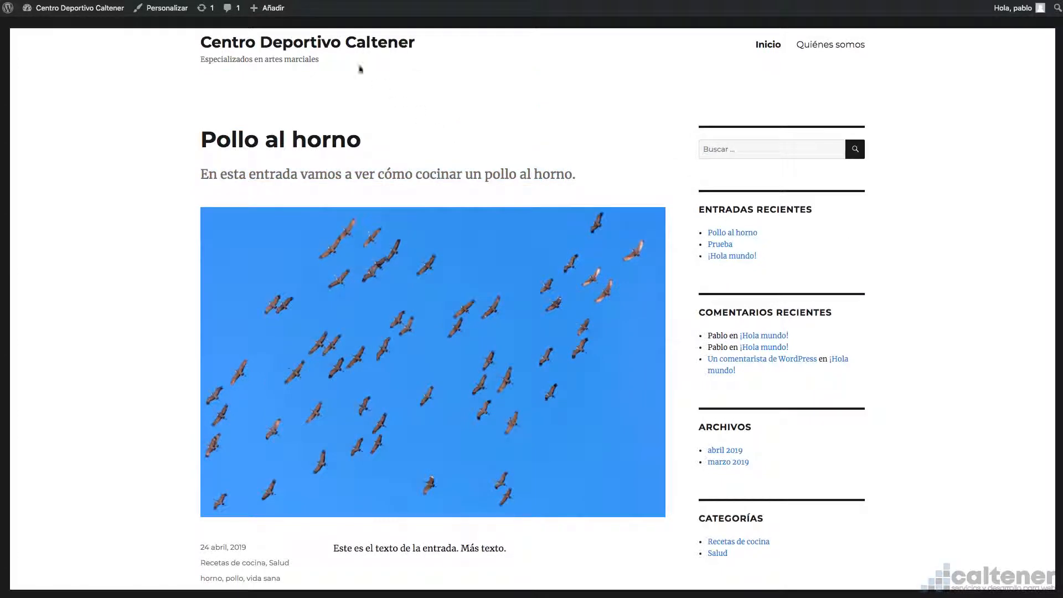
Return to the post editor, close the publication summary, view the categories page and open the list of all posts
key(ctrl+shift+Tab)
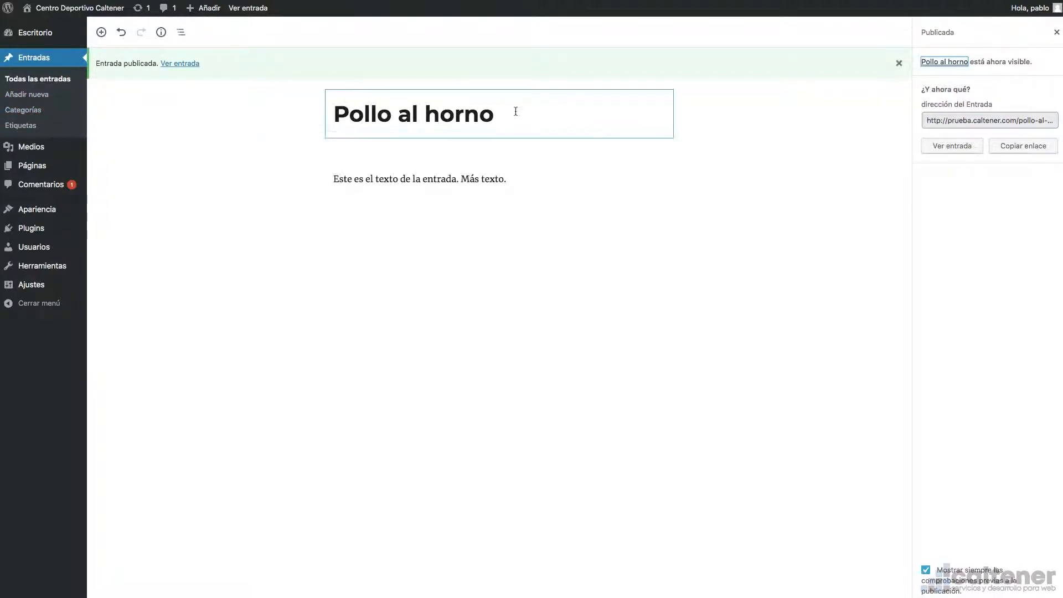
click(1053, 31)
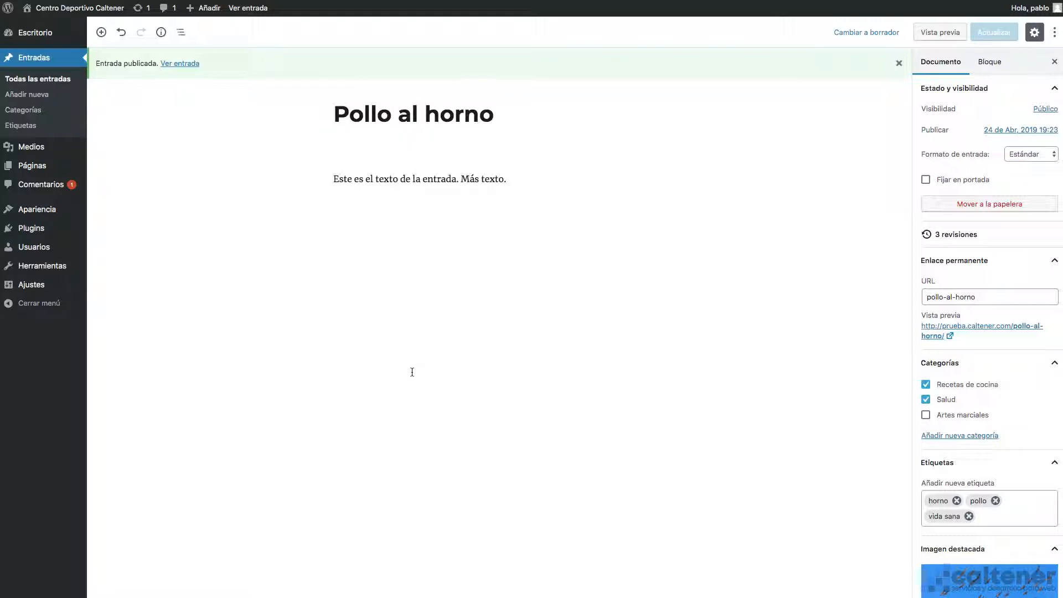
click(35, 115)
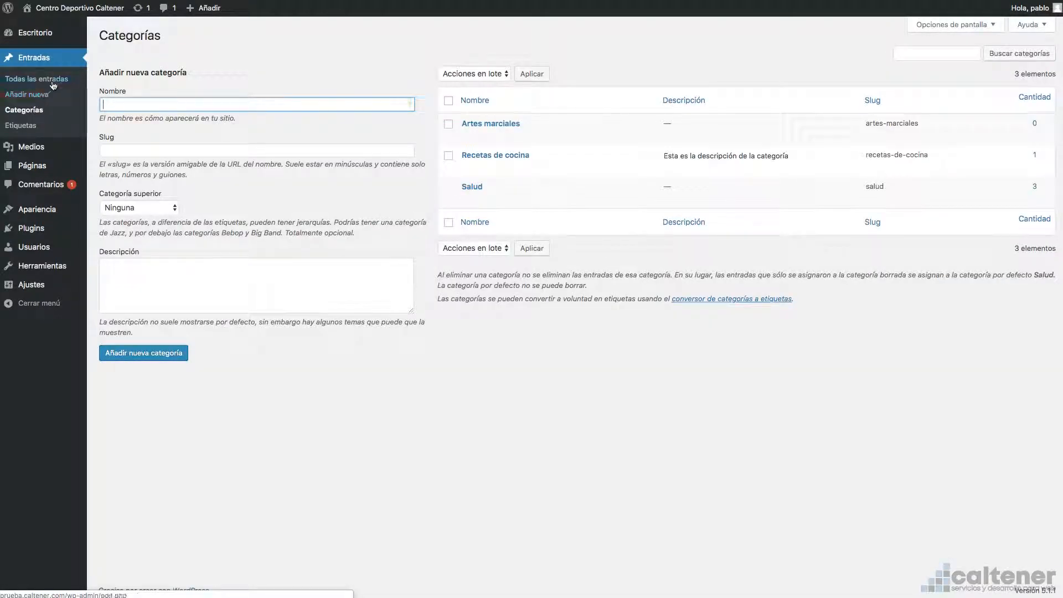
click(52, 80)
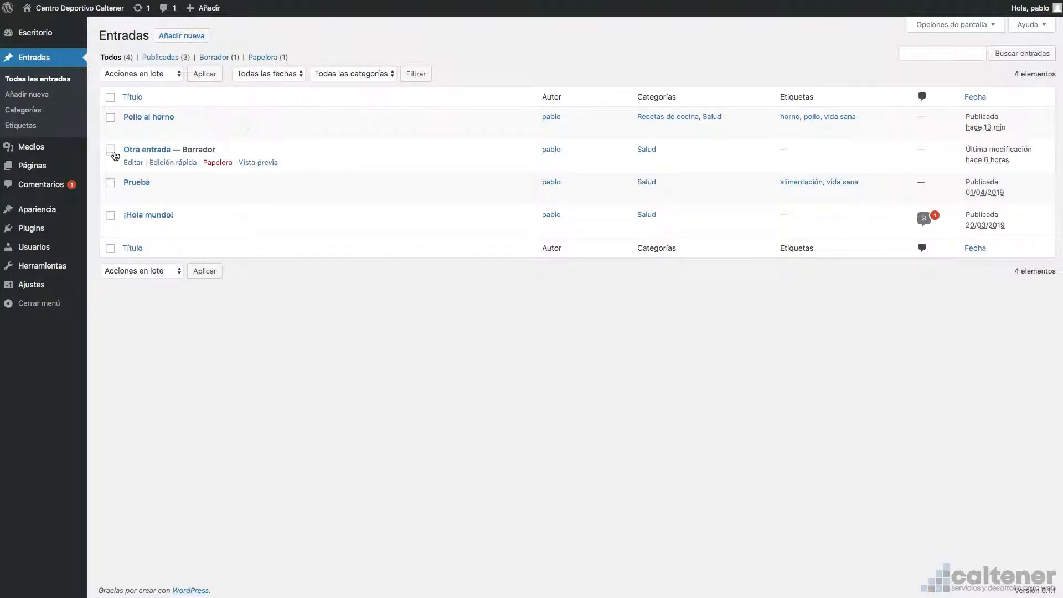
Select the Prueba and ¡Hola mundo! posts, choose the bulk action Mover a la papelera, and clear the selection without applying it
click(158, 75)
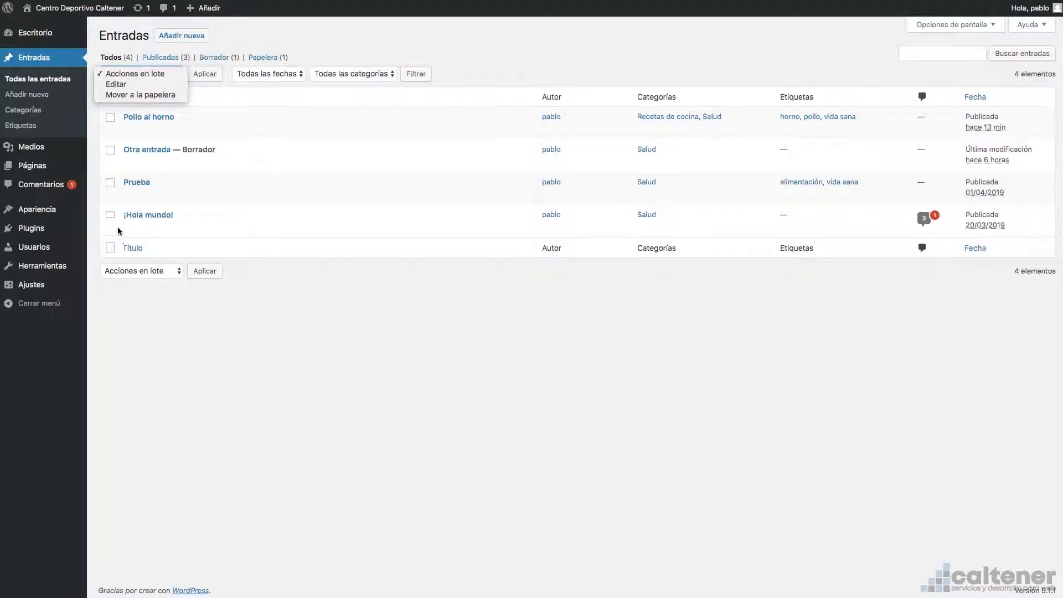
click(110, 185)
click(110, 185)
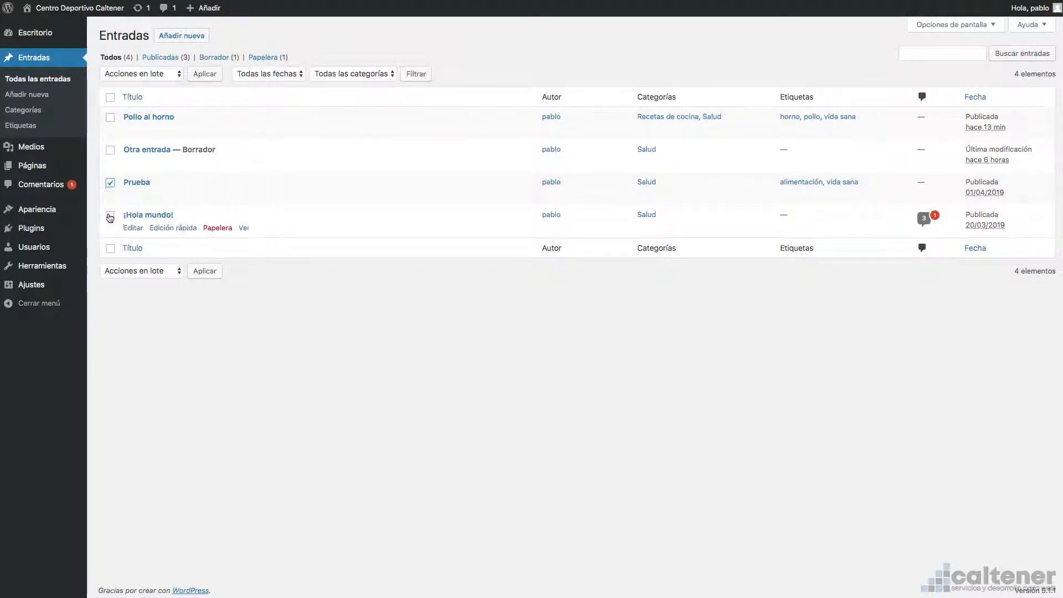
click(110, 215)
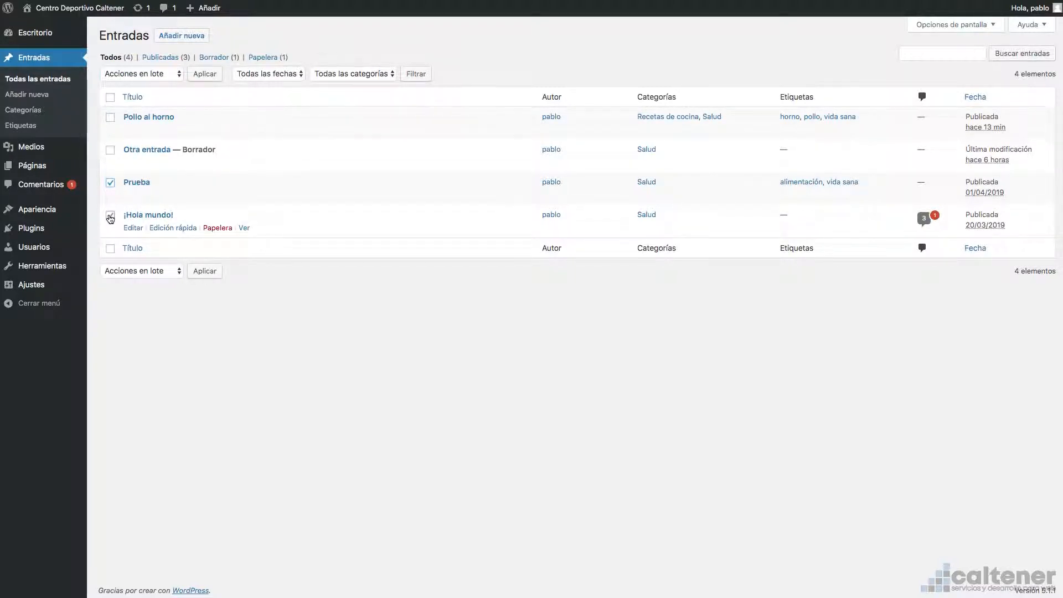
click(142, 74)
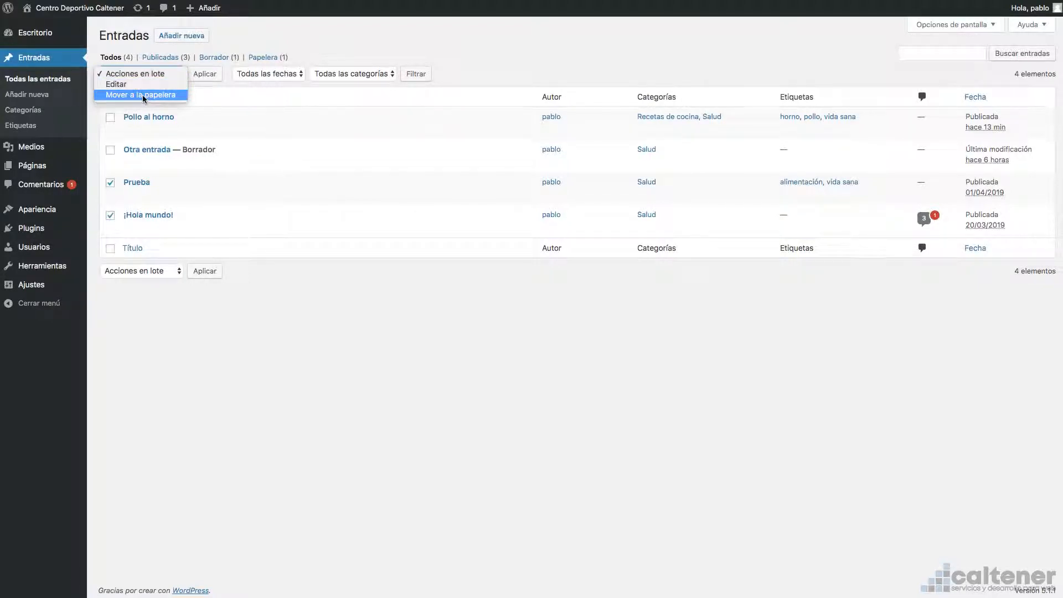
click(142, 95)
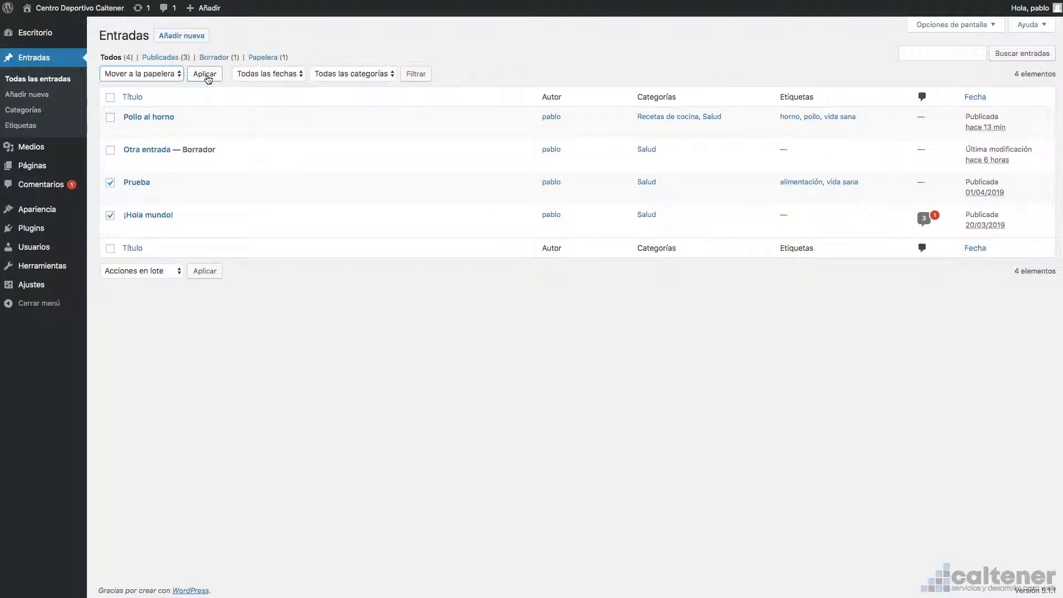
click(110, 100)
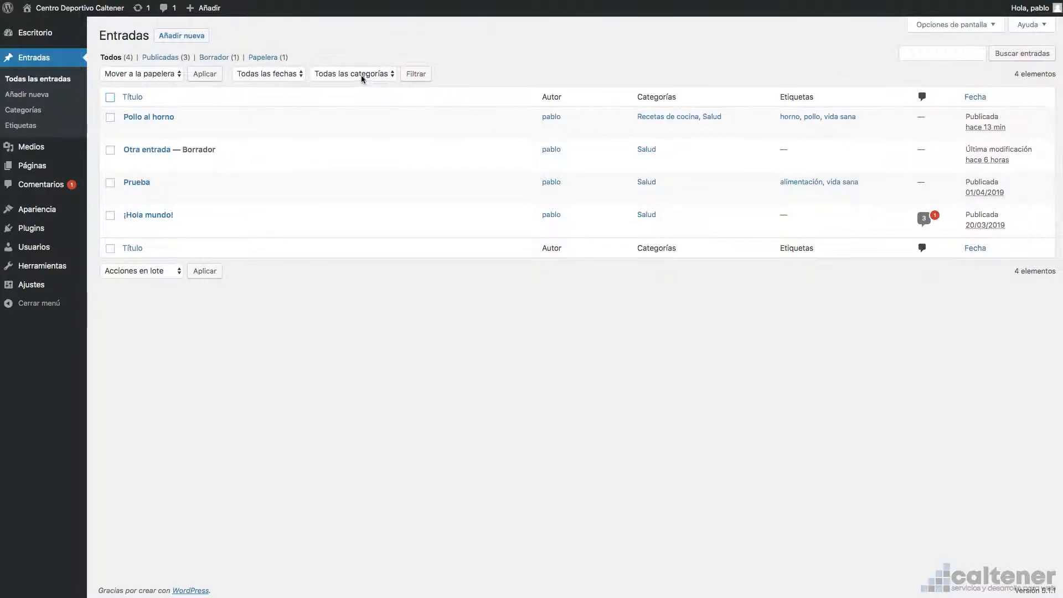
Search the posts for "horno", and clear the search to list all posts again
click(934, 55)
text(horno)
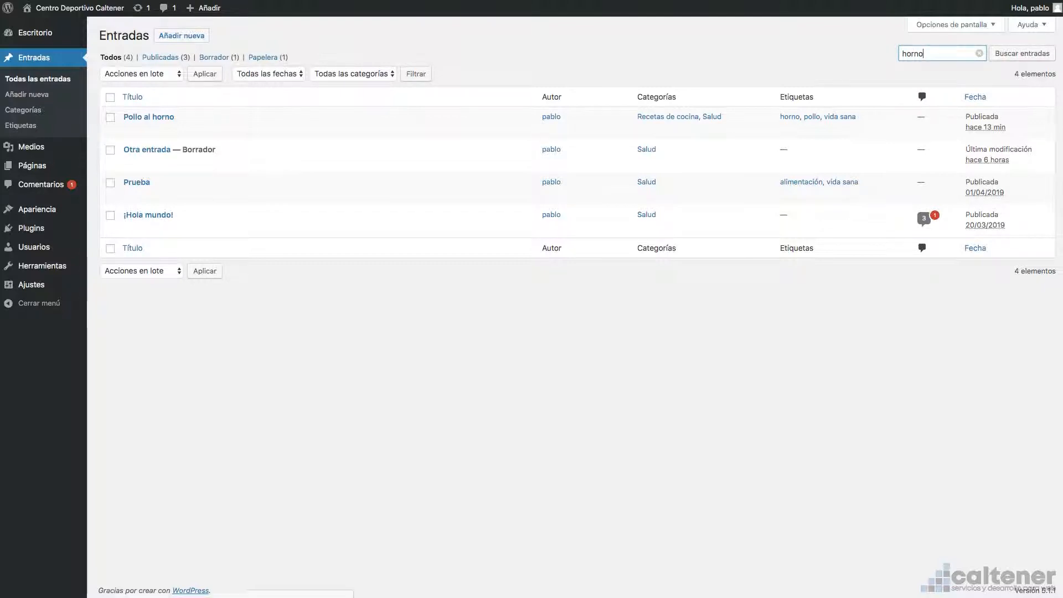
key(Return)
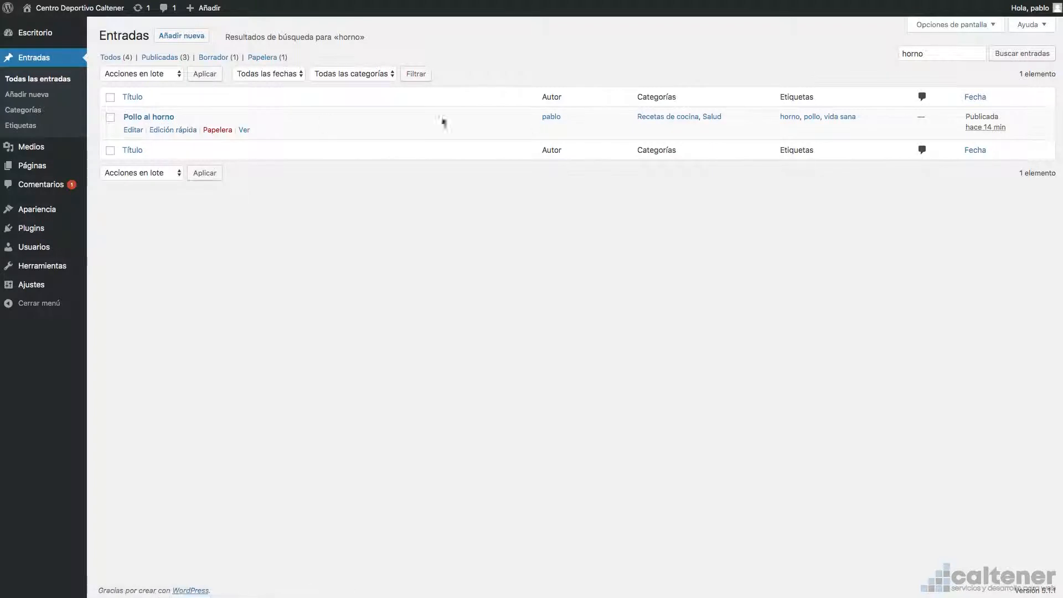
double_click(938, 56)
click(978, 53)
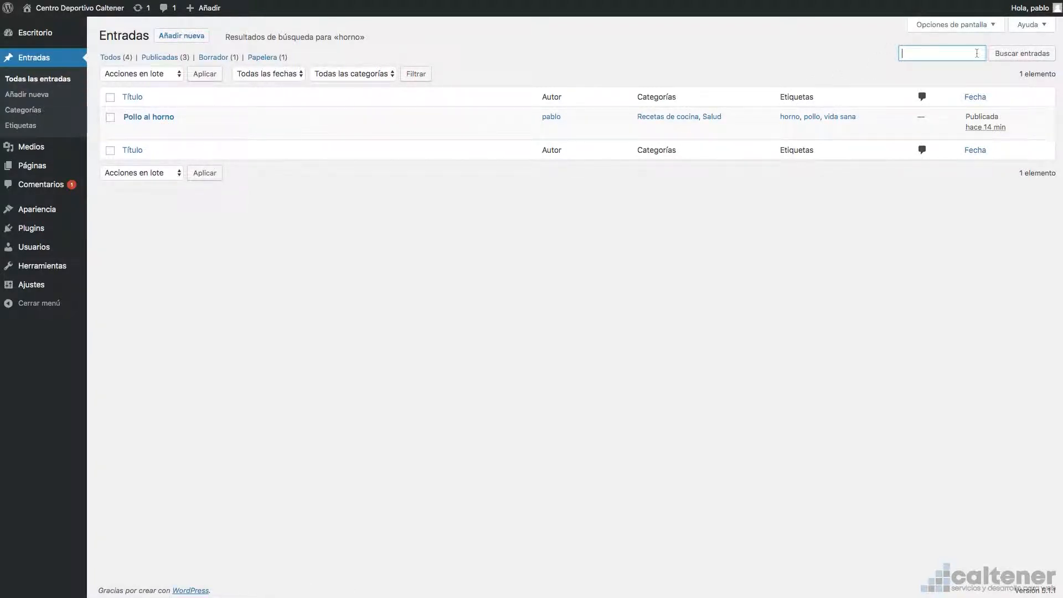
key(Return)
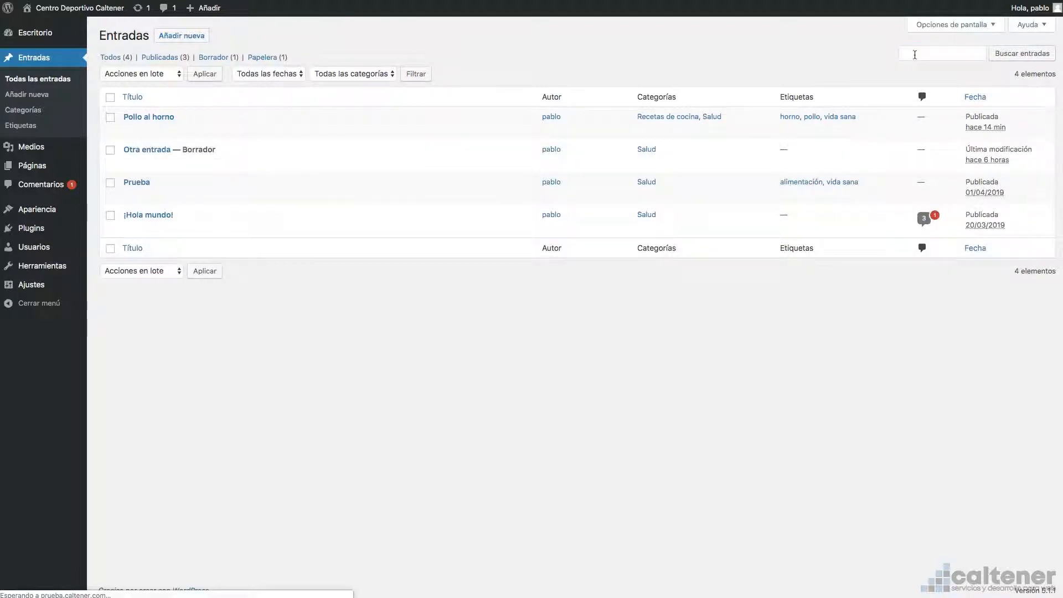